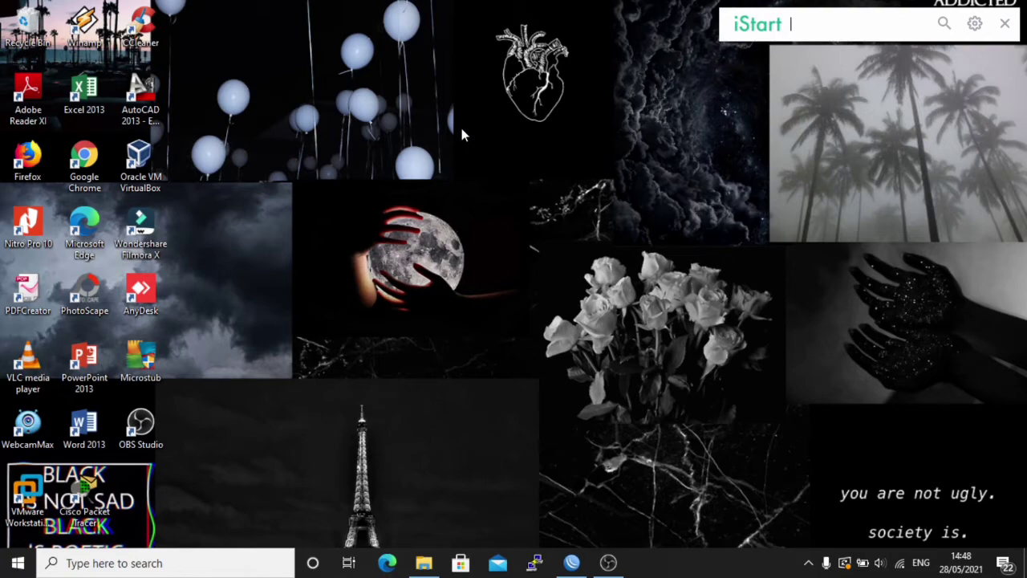
Restore the WinBox window with the router's terminal from the taskbar
click(571, 563)
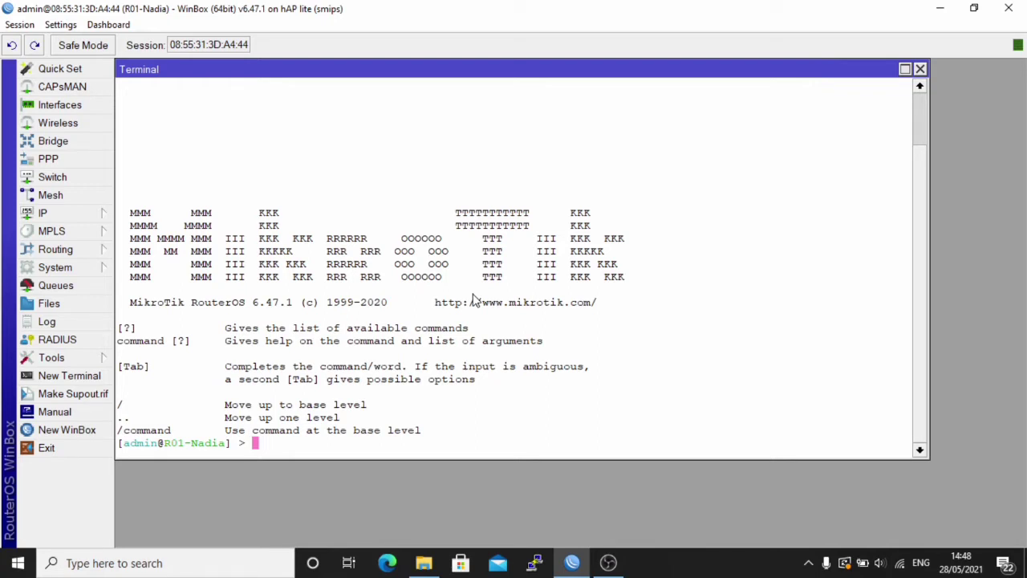
Run 'interface print' to list ether1–ether4, pwr-line1 and the disabled wlan1
text(int)
key(Tab)
text(print)
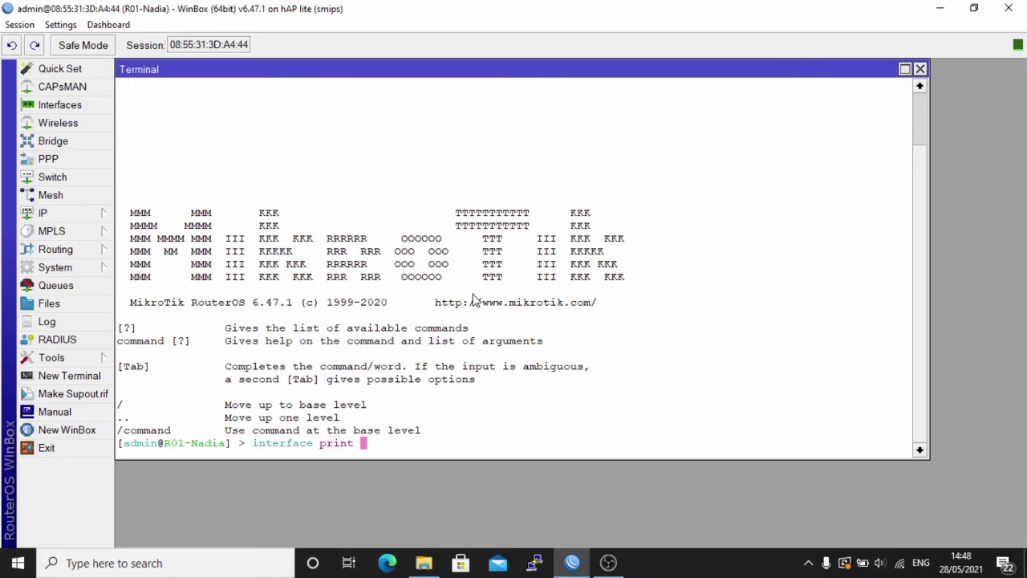
key(Return)
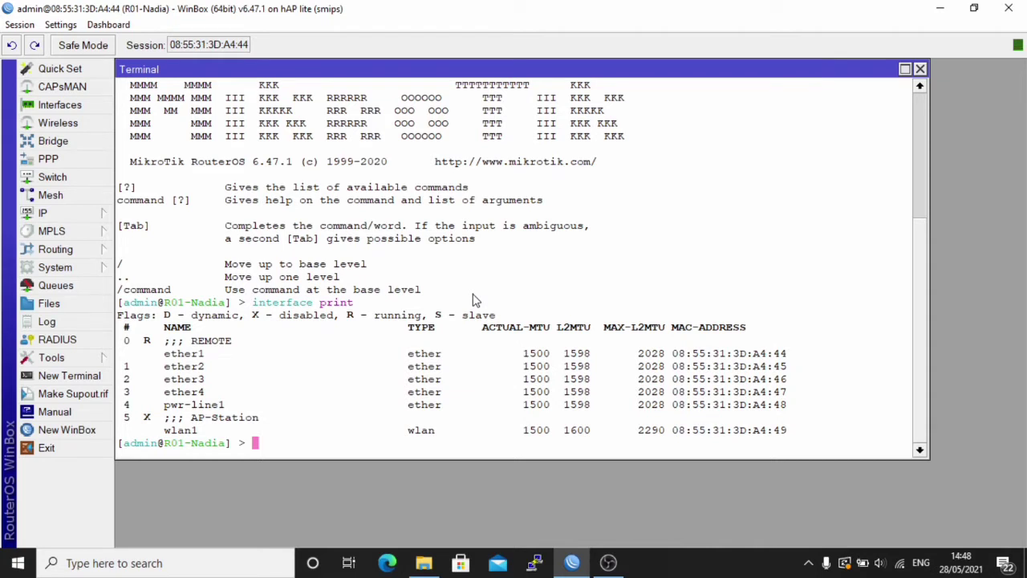
Start a new wireless security profile named auth-vap with dynamic-keys mode
text(int)
key(Tab)
text(wire)
key(Tab)
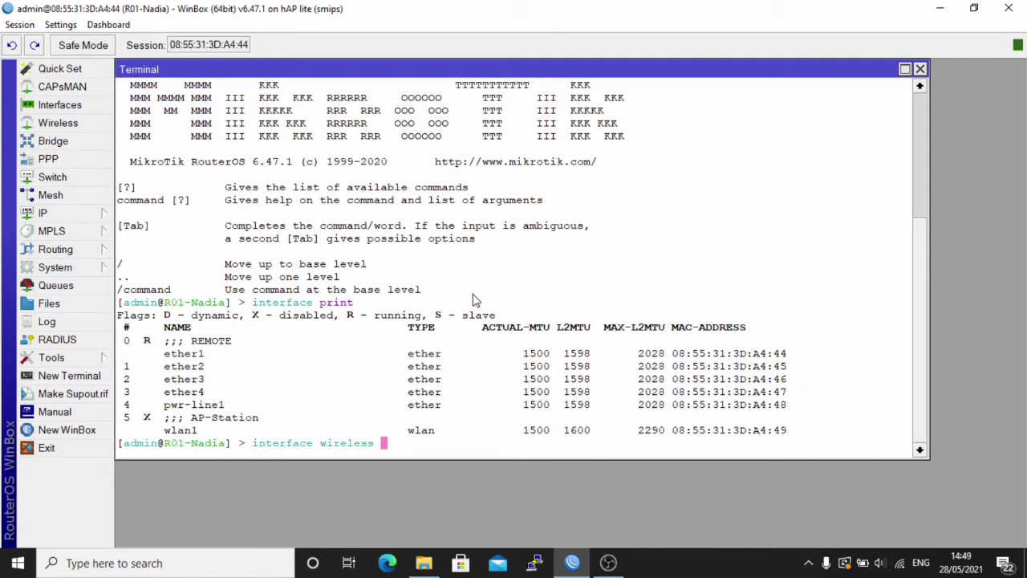
text(secu)
key(Tab)
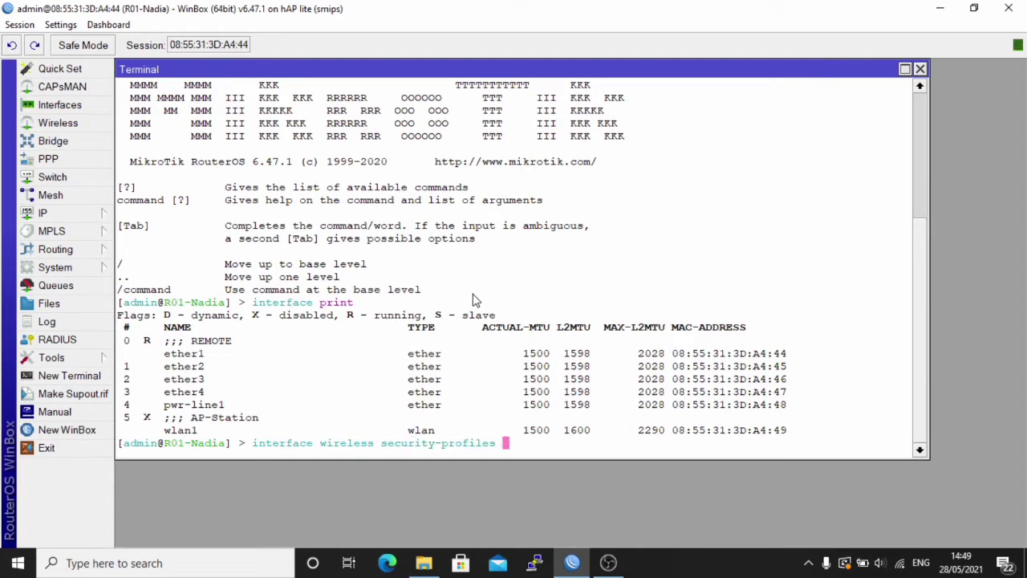
text(add na)
key(Tab)
text(auth)
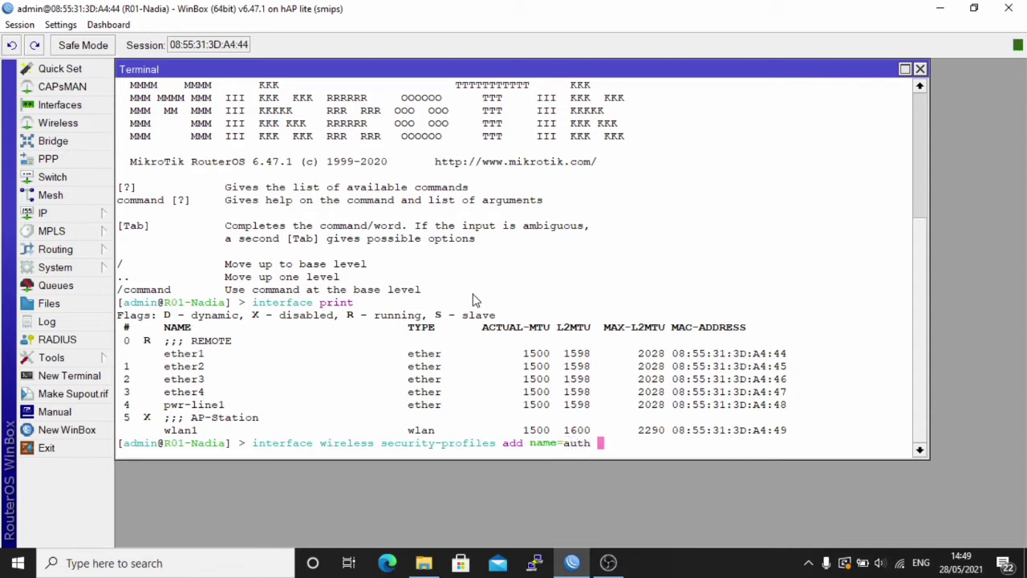
key(BackSpace)
text(-vap mod)
key(Tab)
text(dy)
key(Tab)
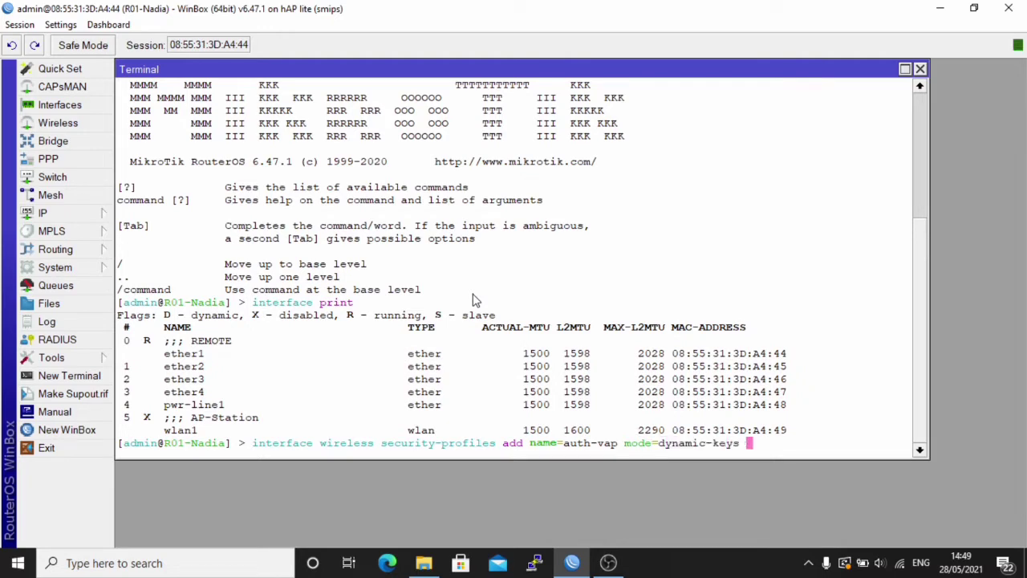
Give it wpa-psk,wpa2-psk authentication with aes-ccm,tkip unicast and group ciphers
text(au)
key(Tab)
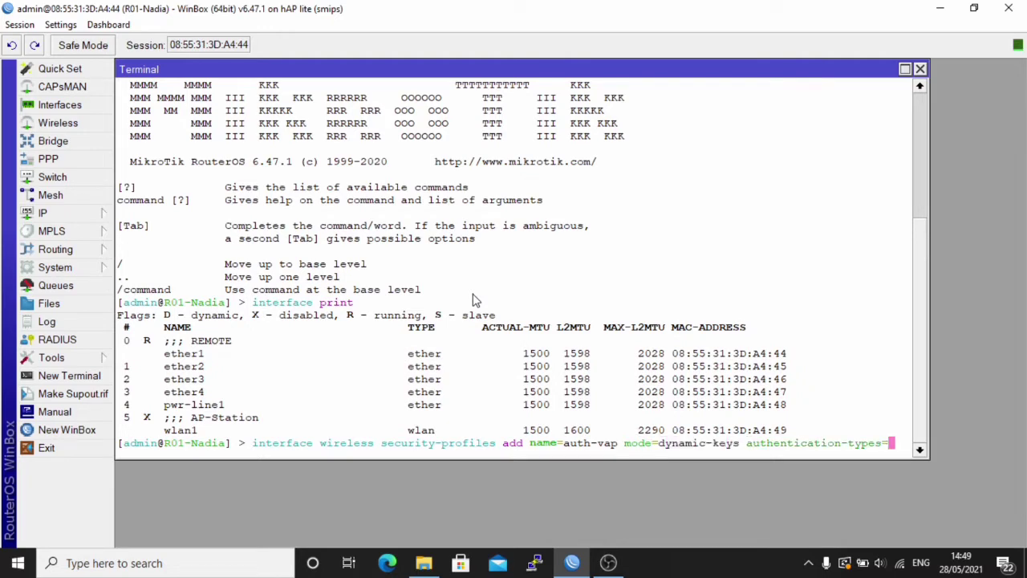
text(wpa-p)
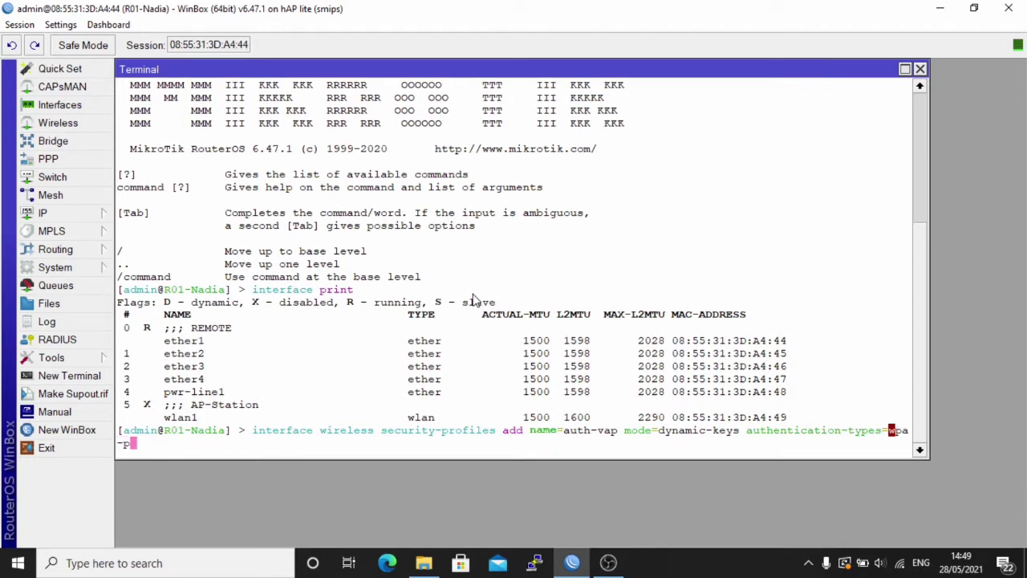
text(sk,wpa2-psk)
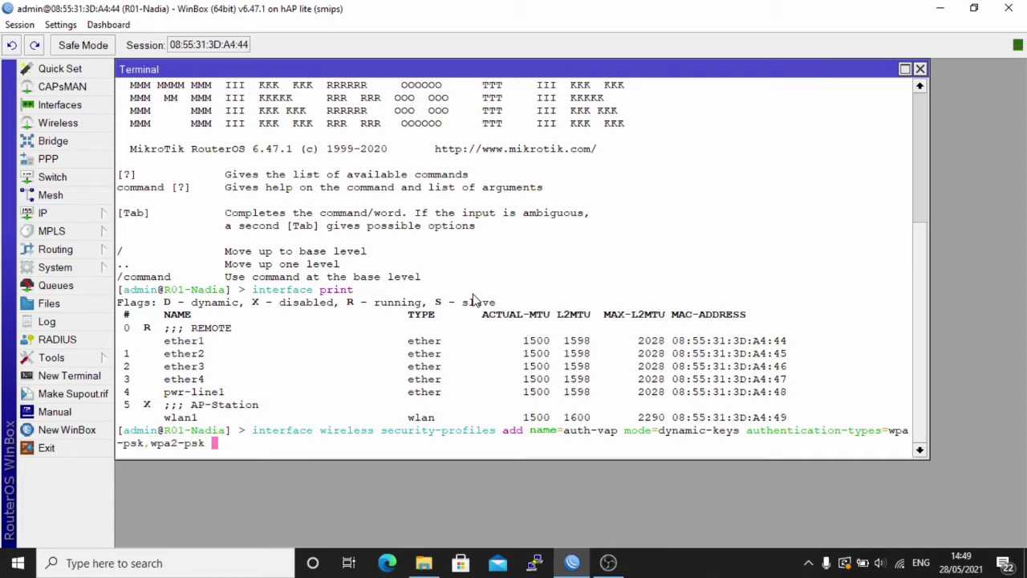
text( uni)
key(Tab)
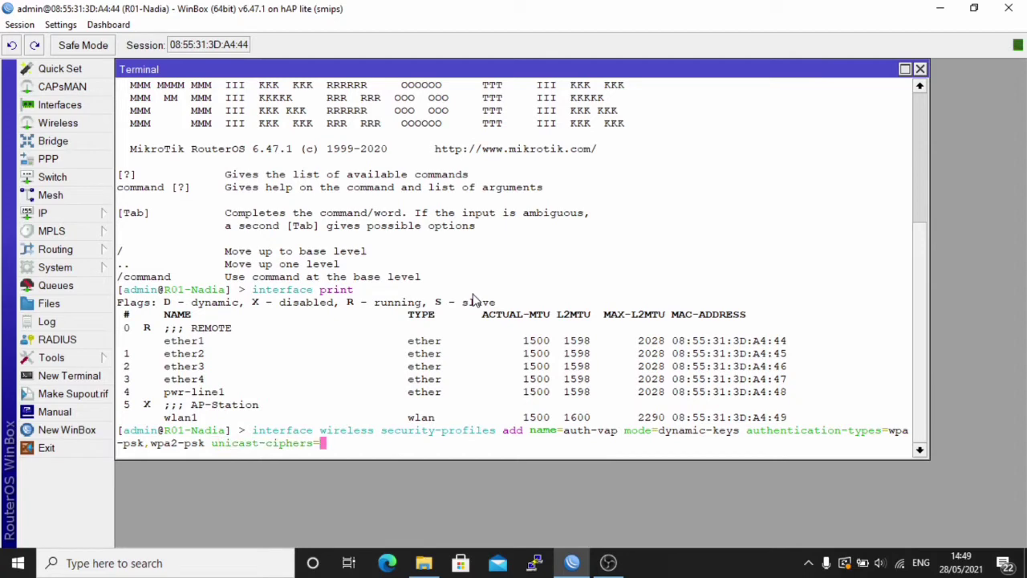
text(aes)
key(Tab)
text(,tkip gro)
key(Tab)
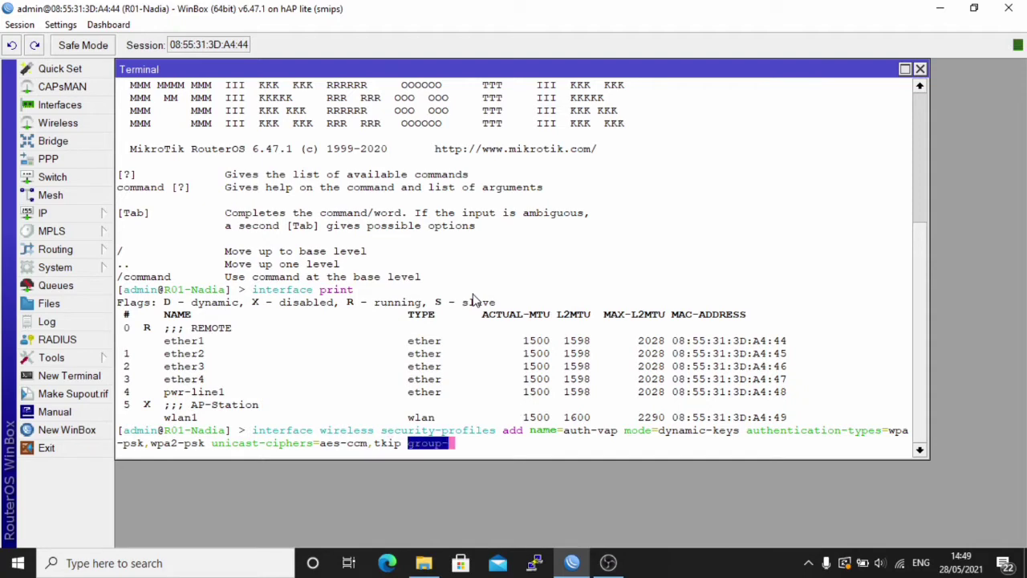
text(ci)
key(Tab)
text(aes)
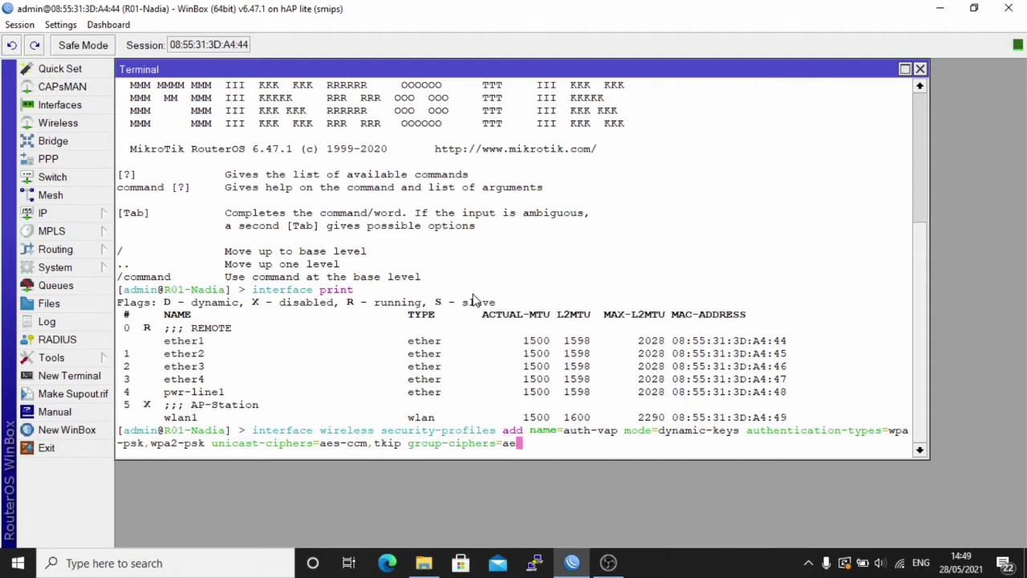
key(Tab)
key(BackSpace)
text(,tkip wpa-pre)
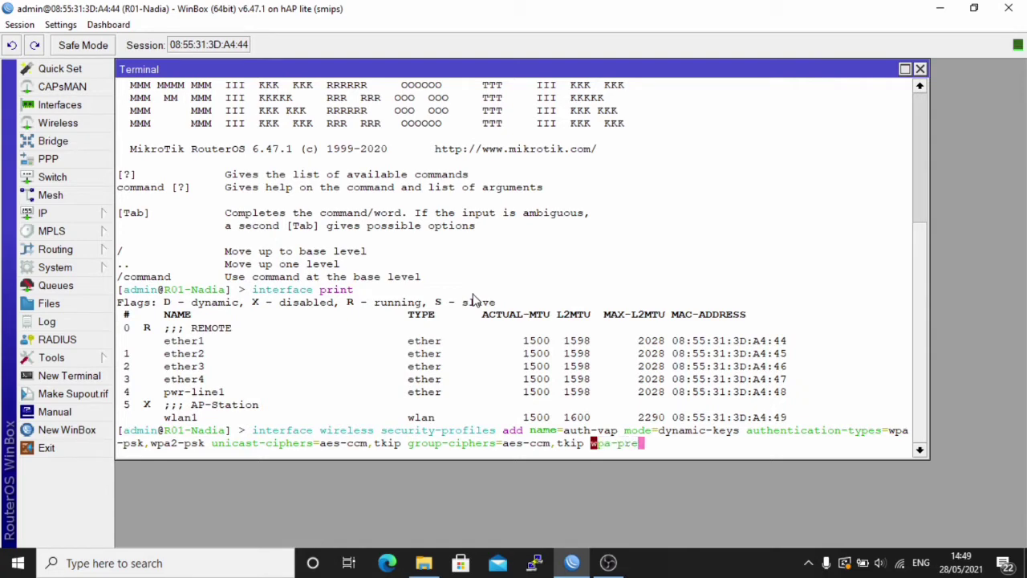
Enter the WPA and WPA2 pre-shared keys and create the auth-vap profile
key(Tab)
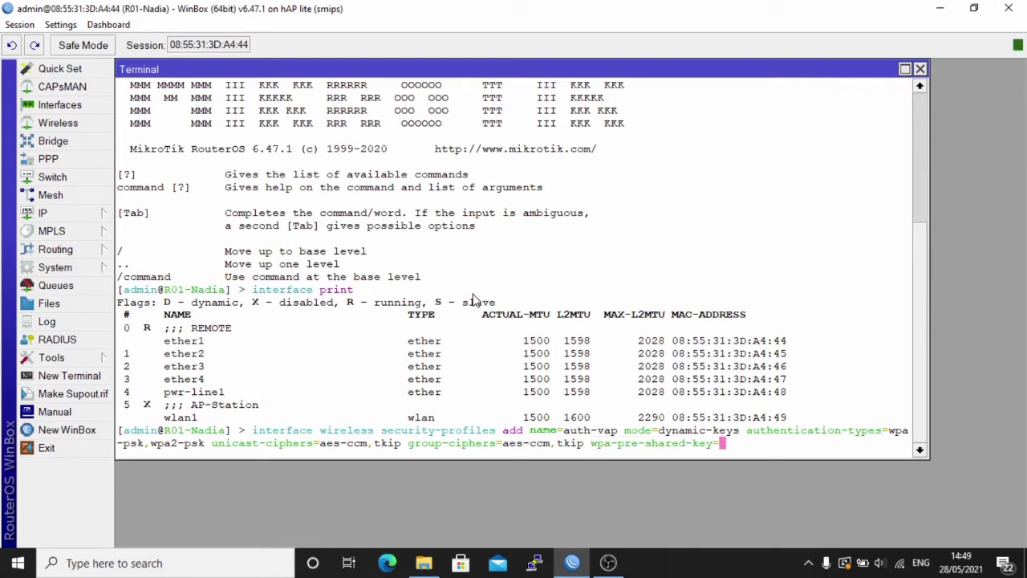
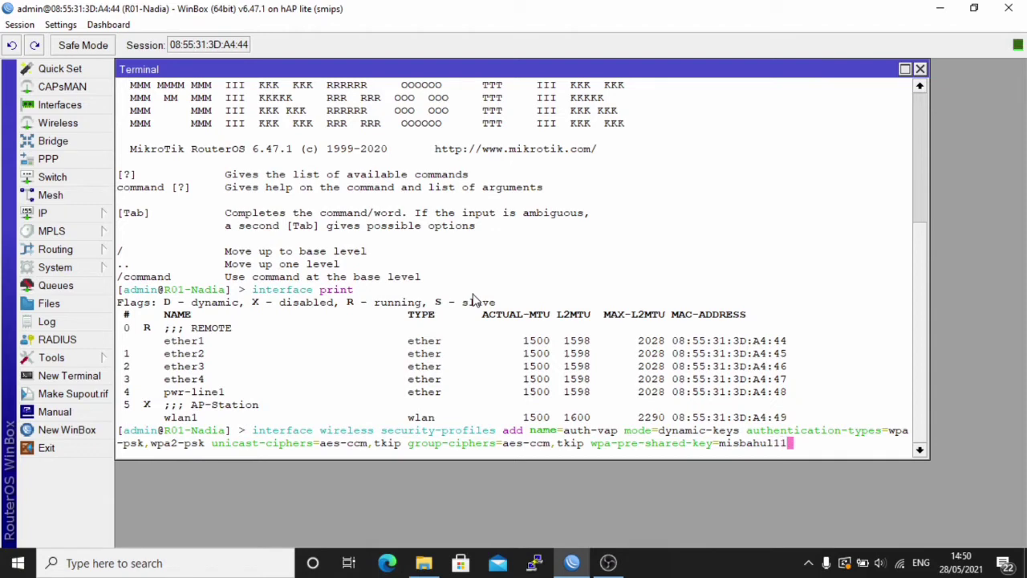
key(Tab)
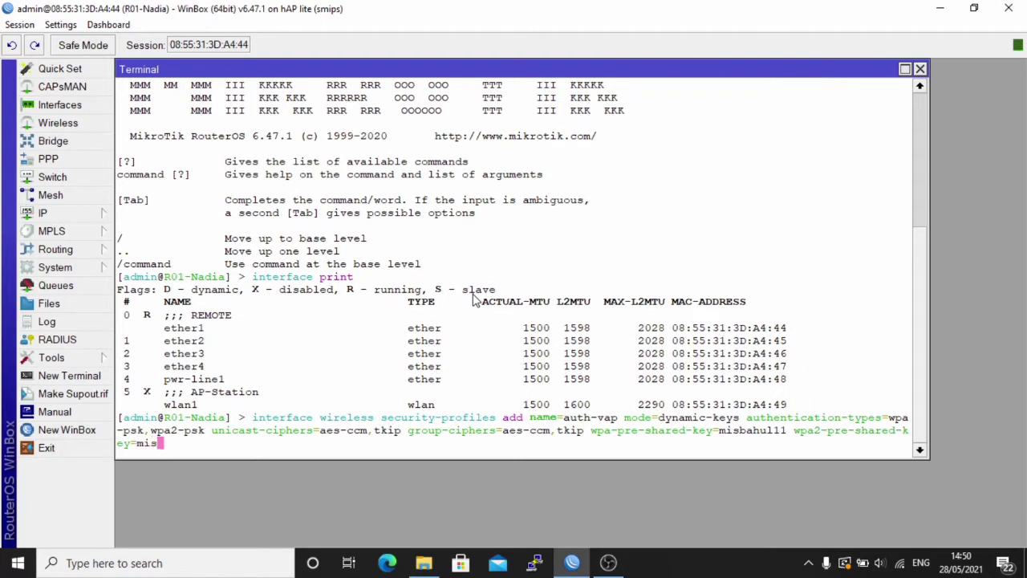
key(Return)
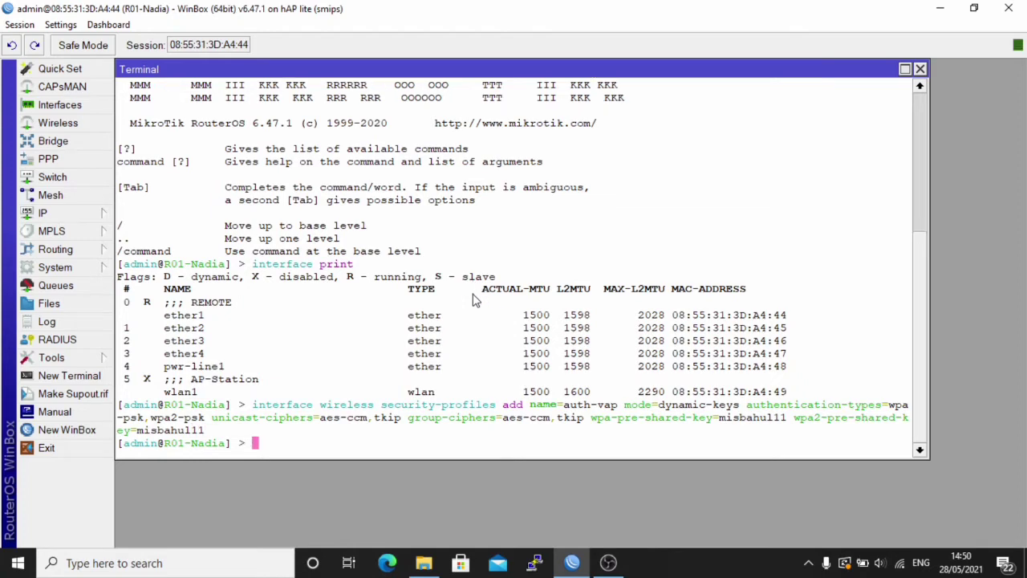
Print the wireless security profiles, confirming auth-vap is listed beside default
key(Tab)
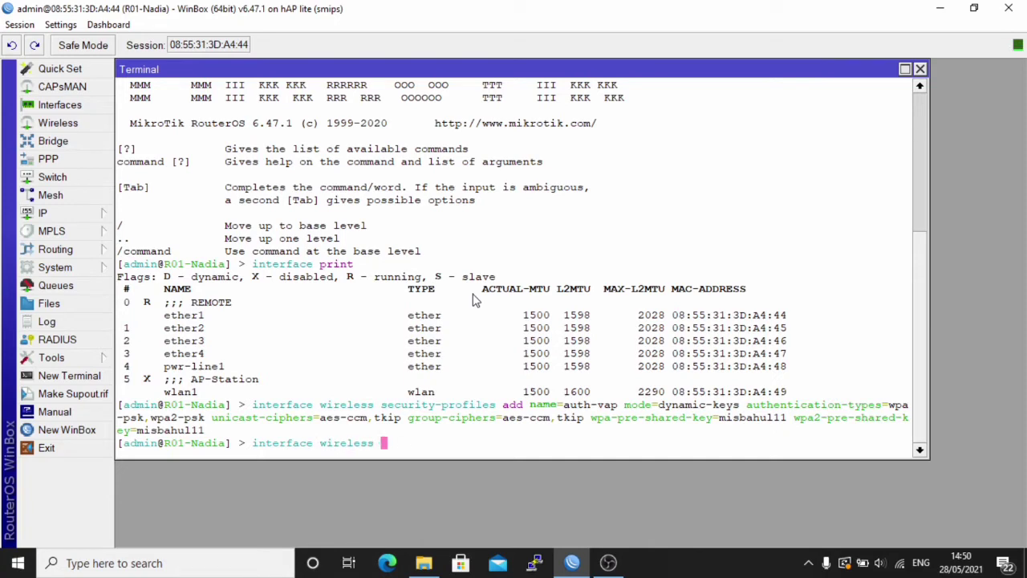
text(secu)
key(Tab)
text(pr)
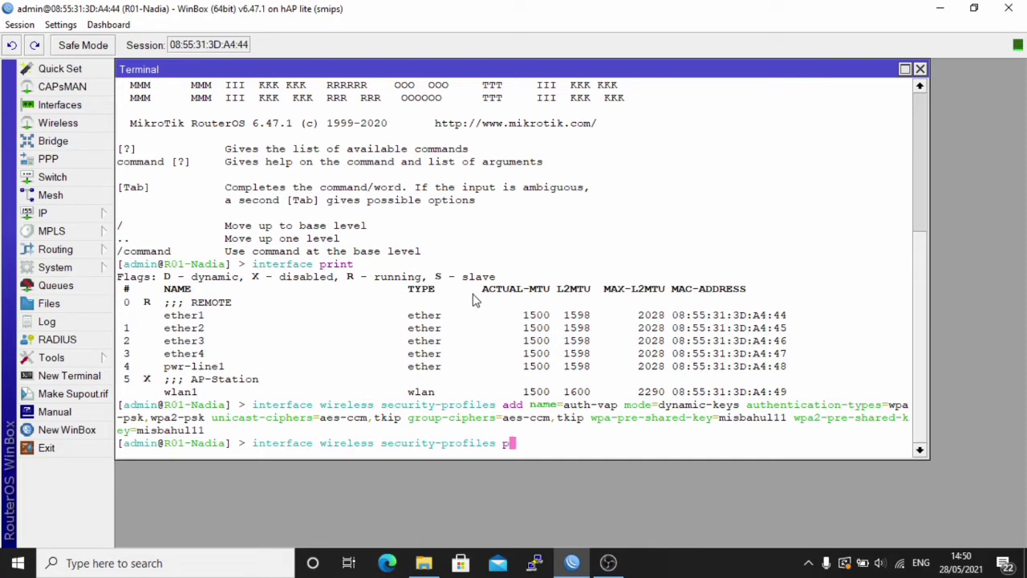
key(Tab)
key(Return)
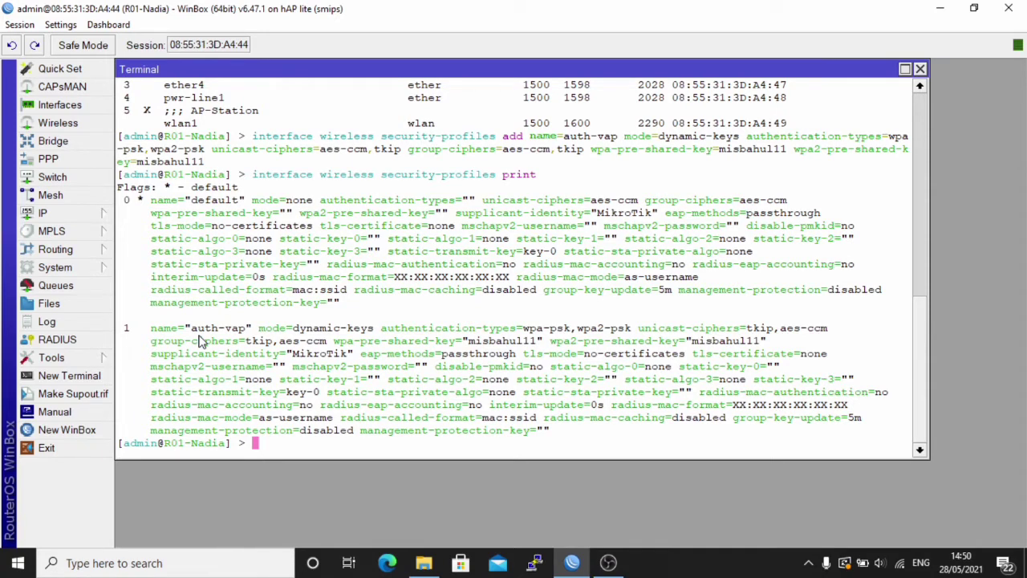
text(interface enable wlan1)
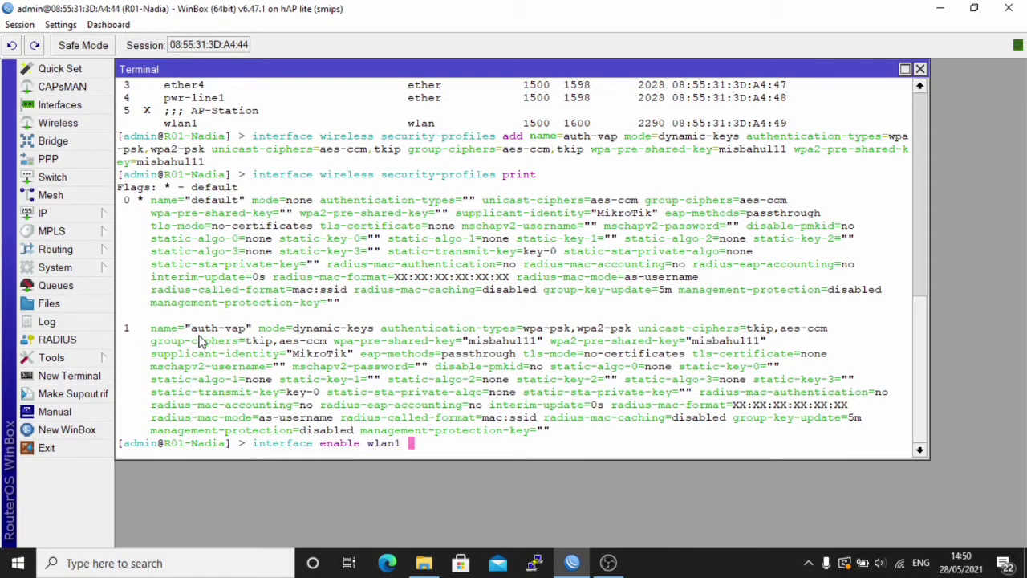
Enable wlan1 and rerun 'interface print' to confirm it is active
key(Return)
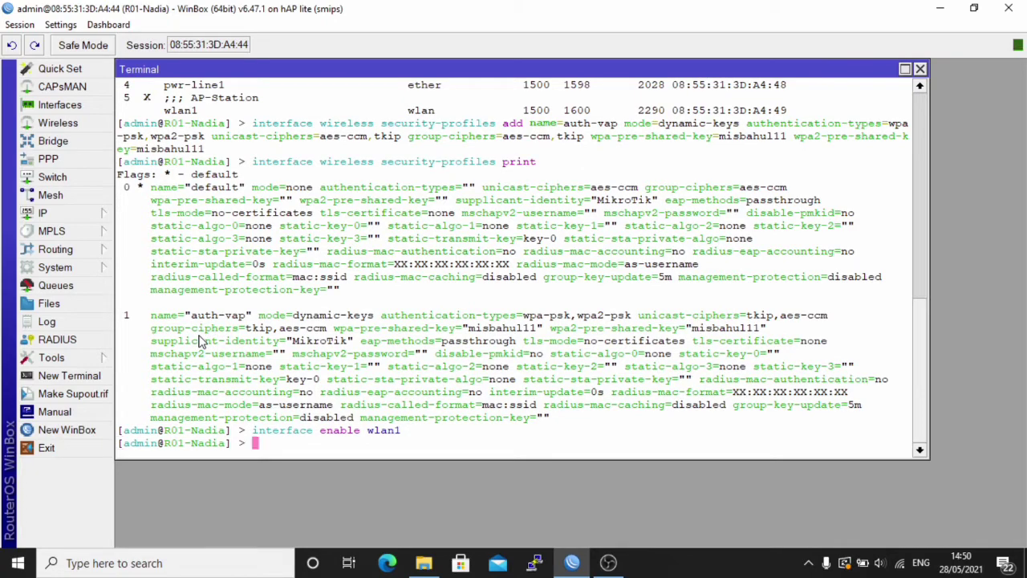
text(interface print)
key(Return)
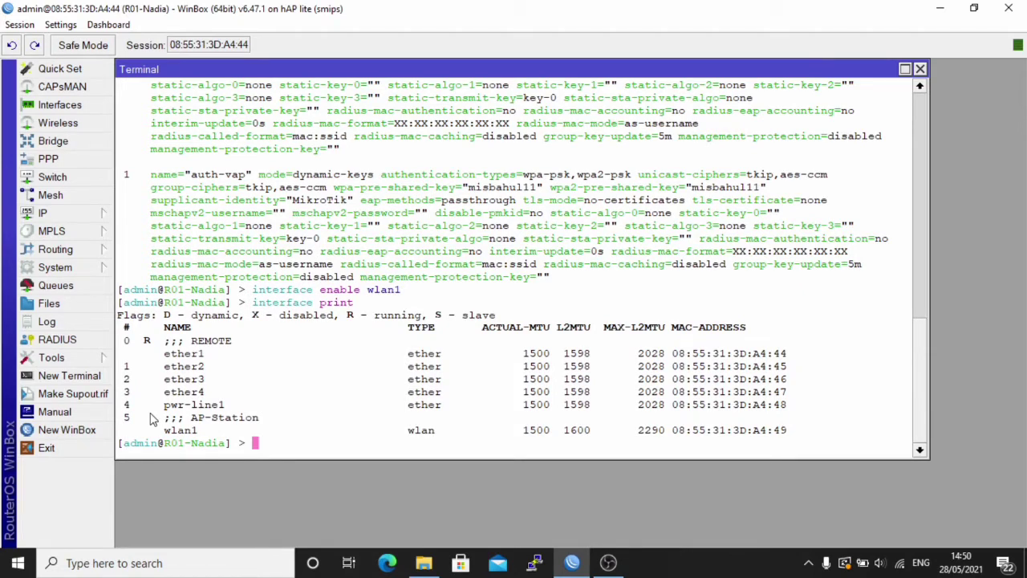
Scan for nearby wireless networks on wlan1, then stop the scan
text(interface wireless )
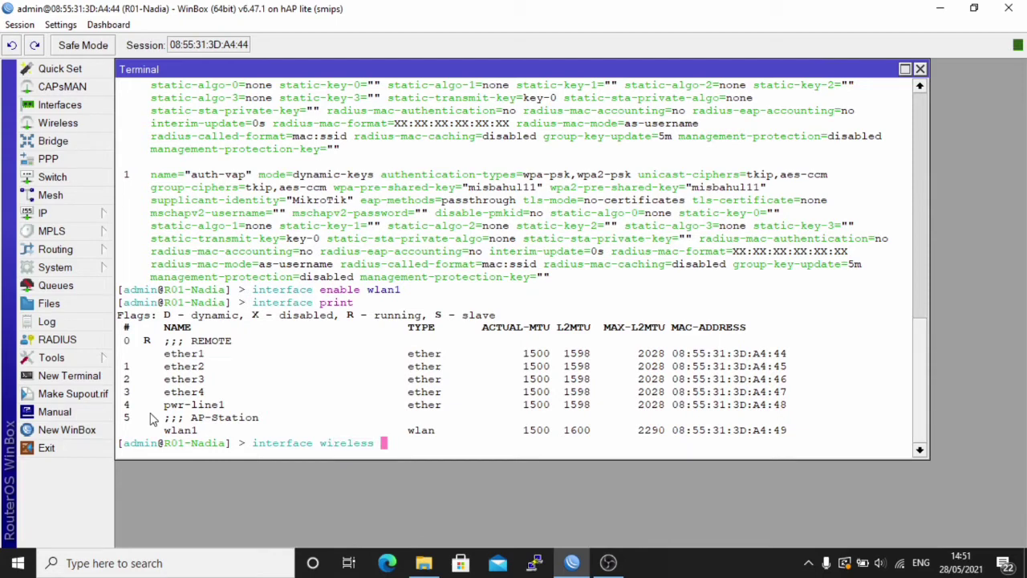
text(scan wlan1)
key(Return)
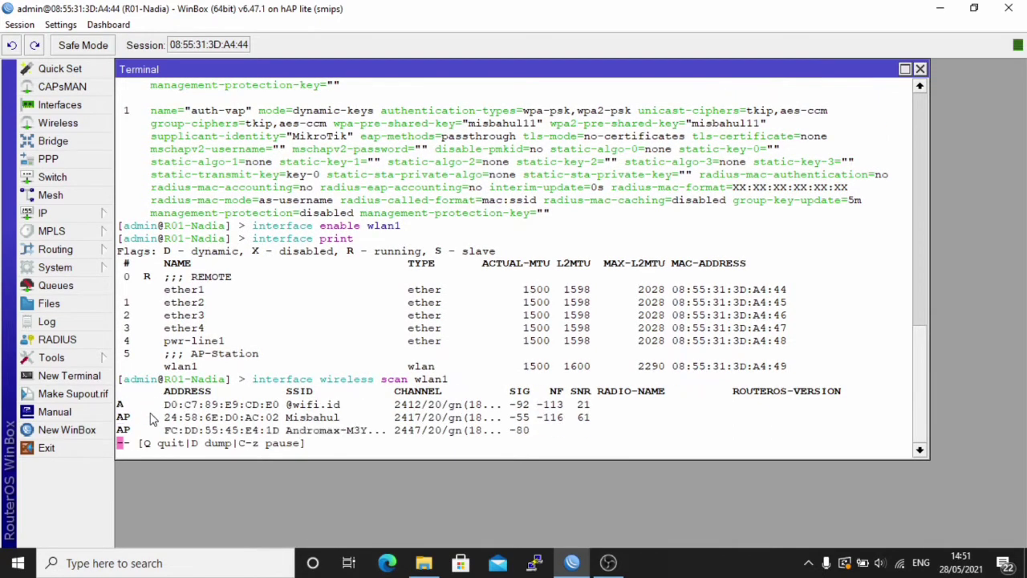
key(q)
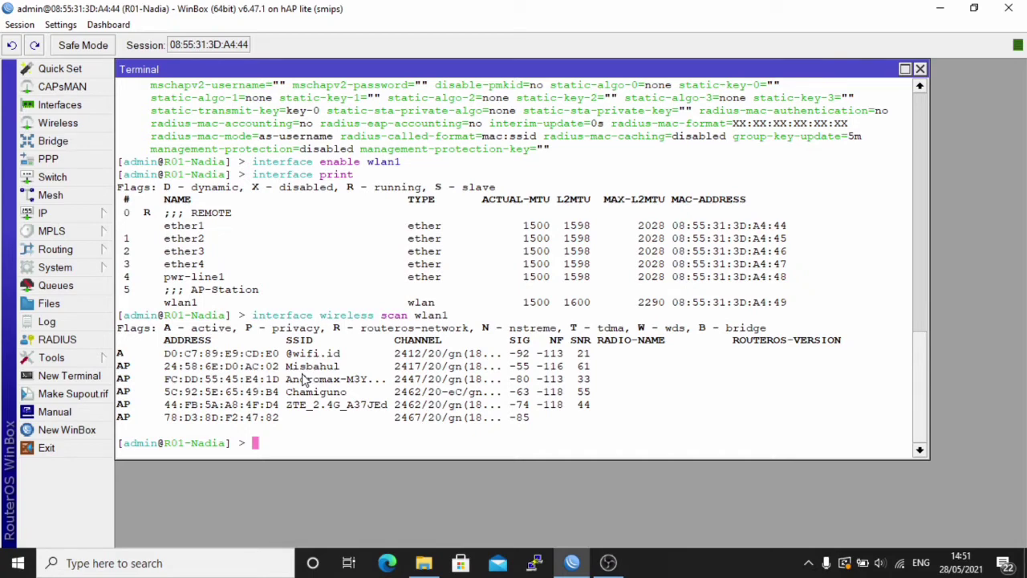
Begin configuring wlan1 with mode set to station
text(int)
key(Tab)
text(wire)
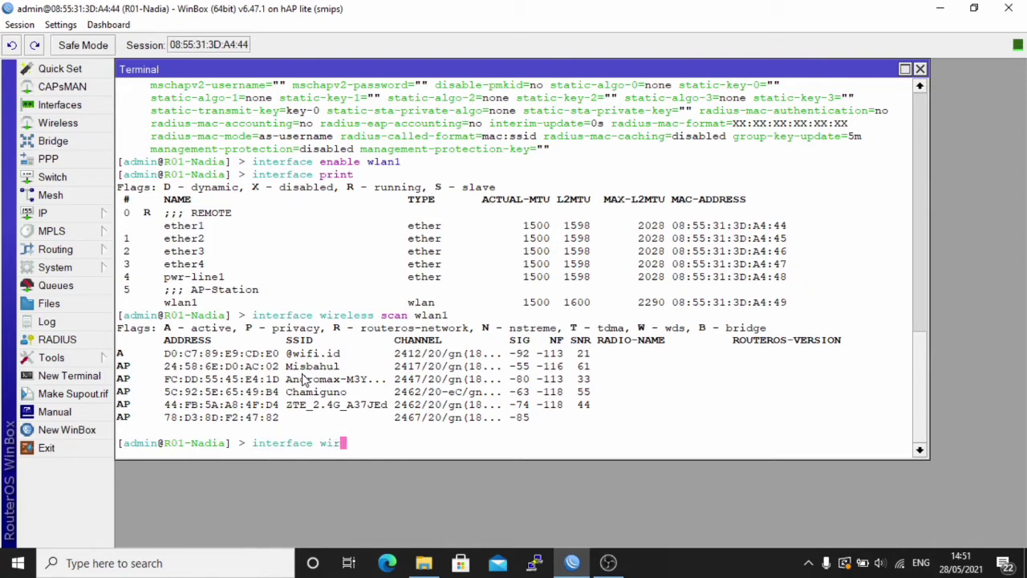
key(Tab)
text(set wlan1)
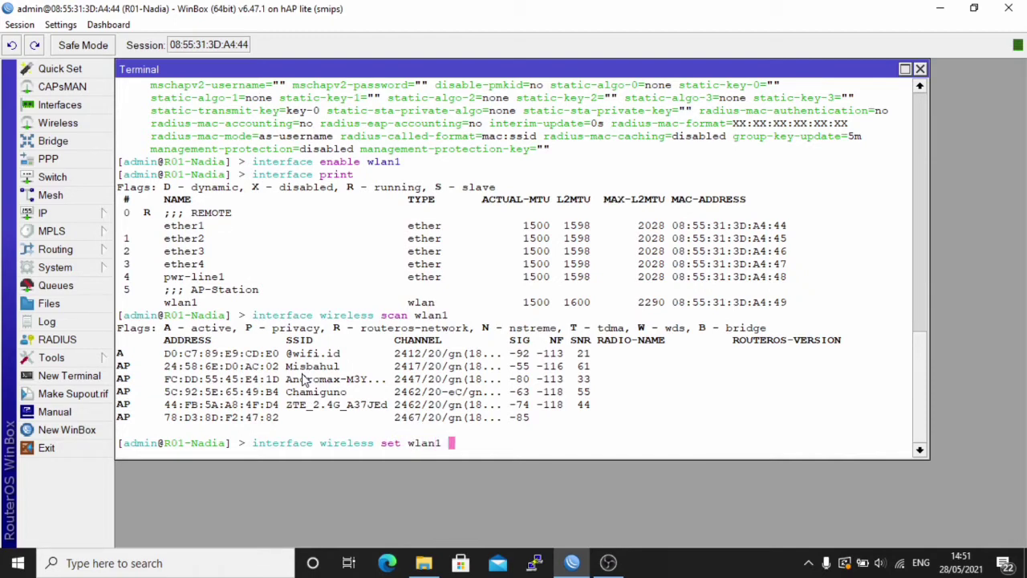
text(mode=st)
key(Tab)
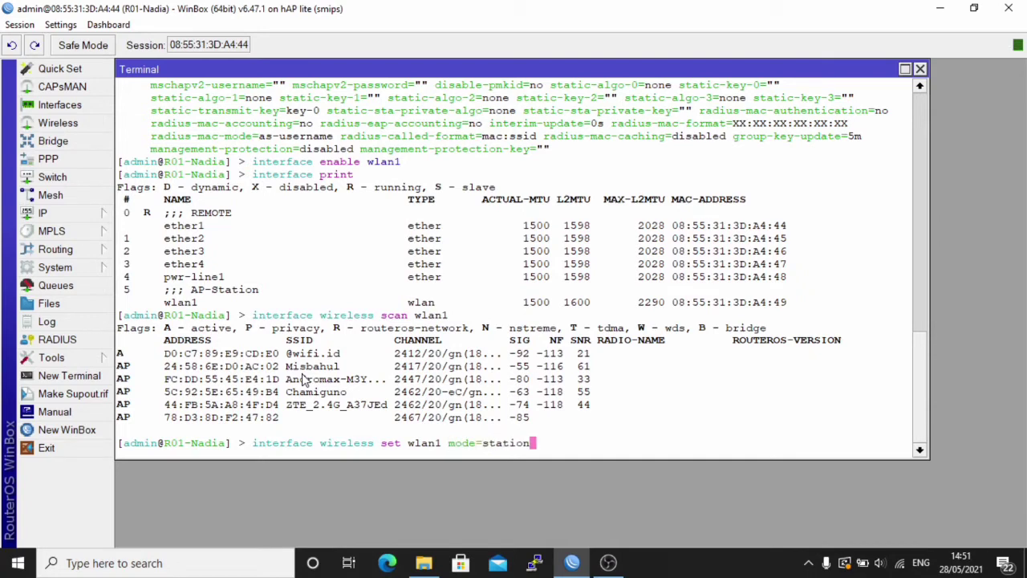
Add band 2ghz-b/g/n, the upstream network's SSID and security-profile auth-vap, then apply
text(ba)
key(BackSpace)
key(BackSpace)
text(ban)
key(Tab)
text(2ghz-)
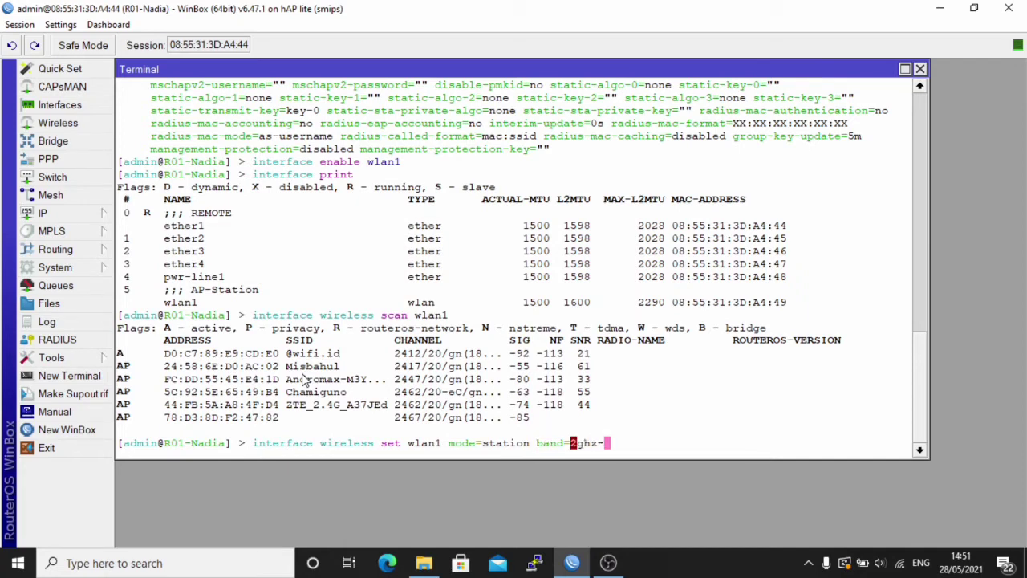
text(b/g/n ssid=m)
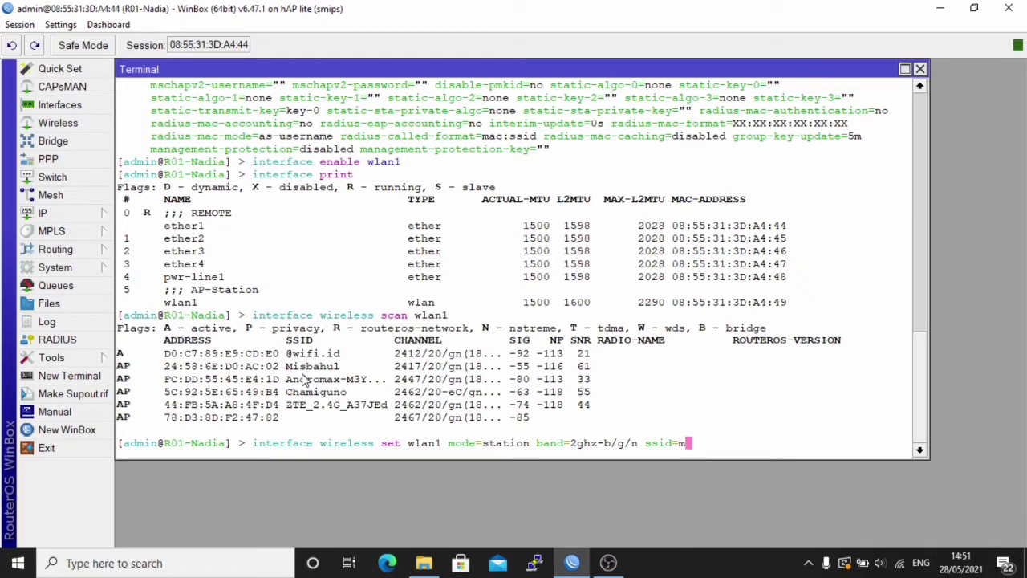
key(BackSpace)
text(Misbahul se)
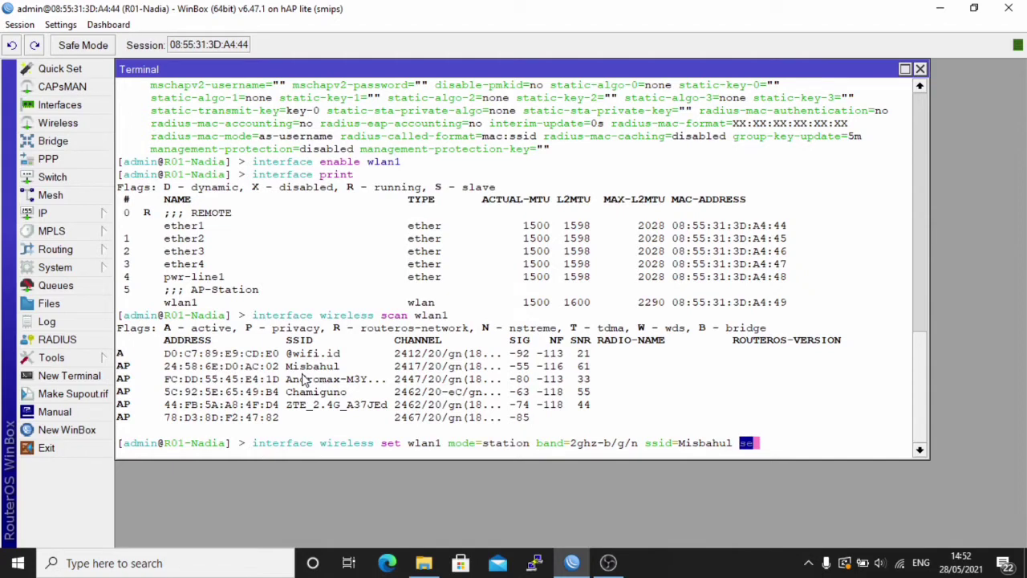
text(cu)
key(Tab)
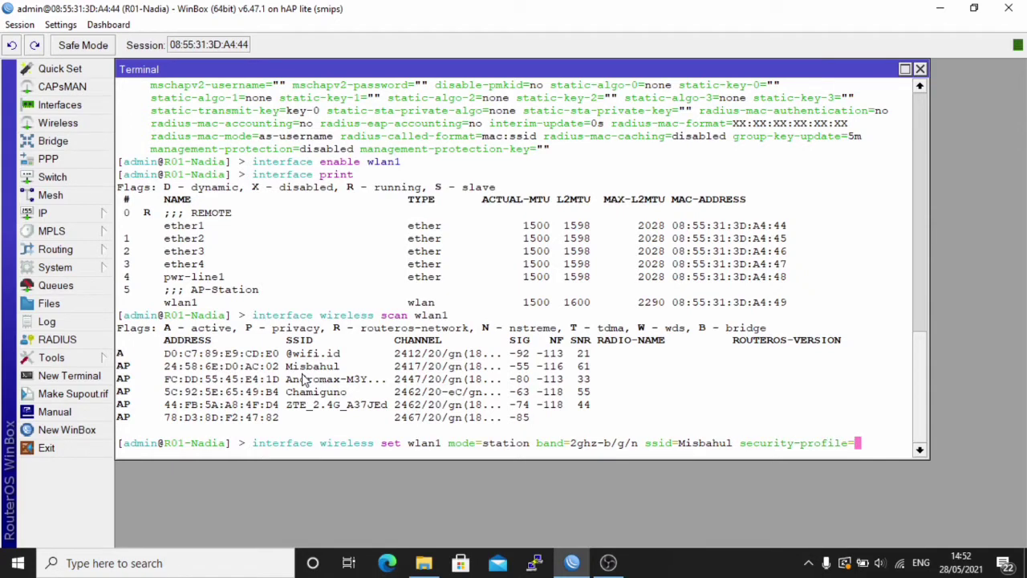
text(aut)
key(Tab)
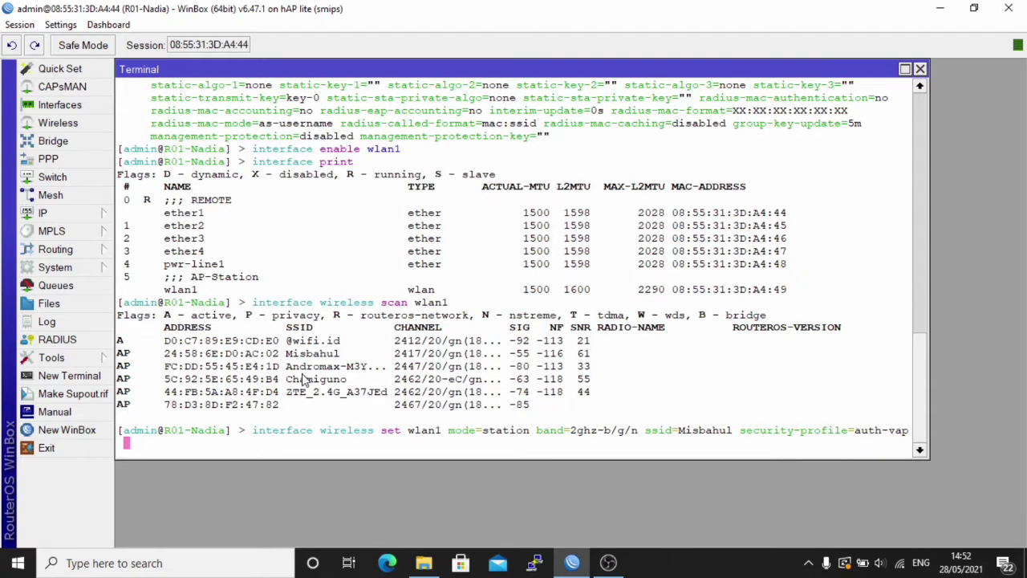
key(Return)
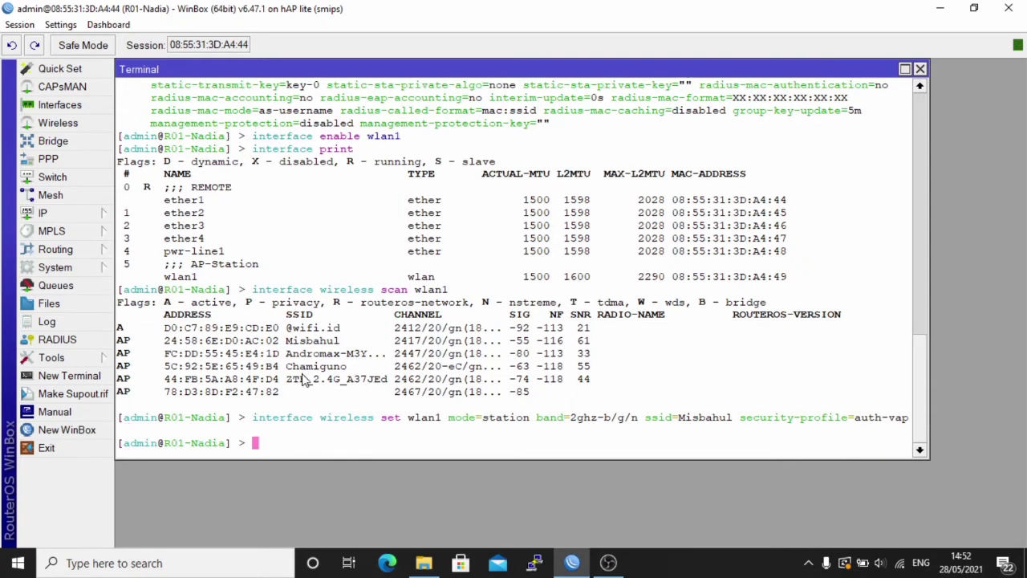
Run 'interface wireless print' to confirm wlan1 is a station on 2412 MHz
text(int)
key(Tab)
text(wir)
key(Tab)
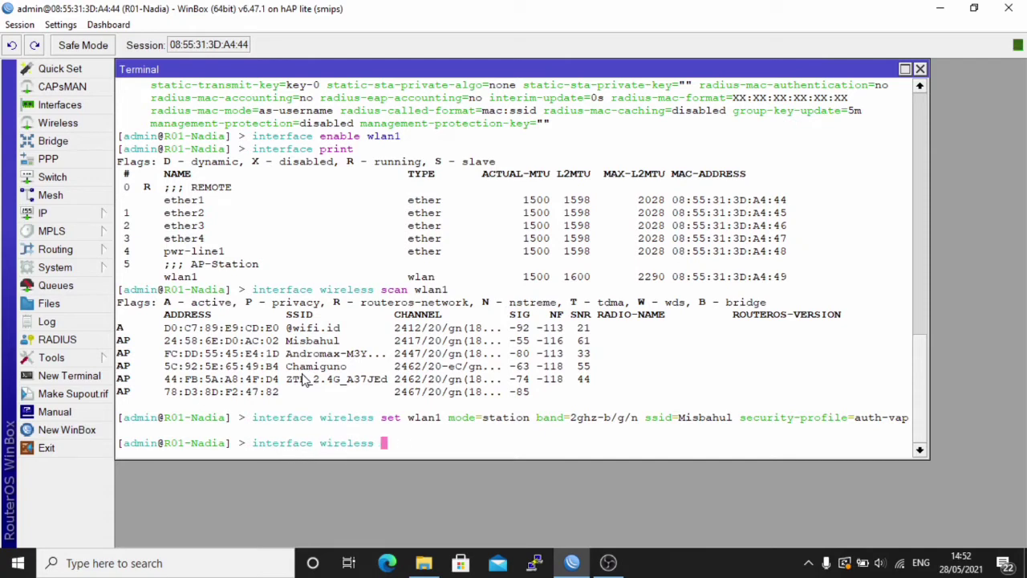
text(pr)
key(Tab)
key(Return)
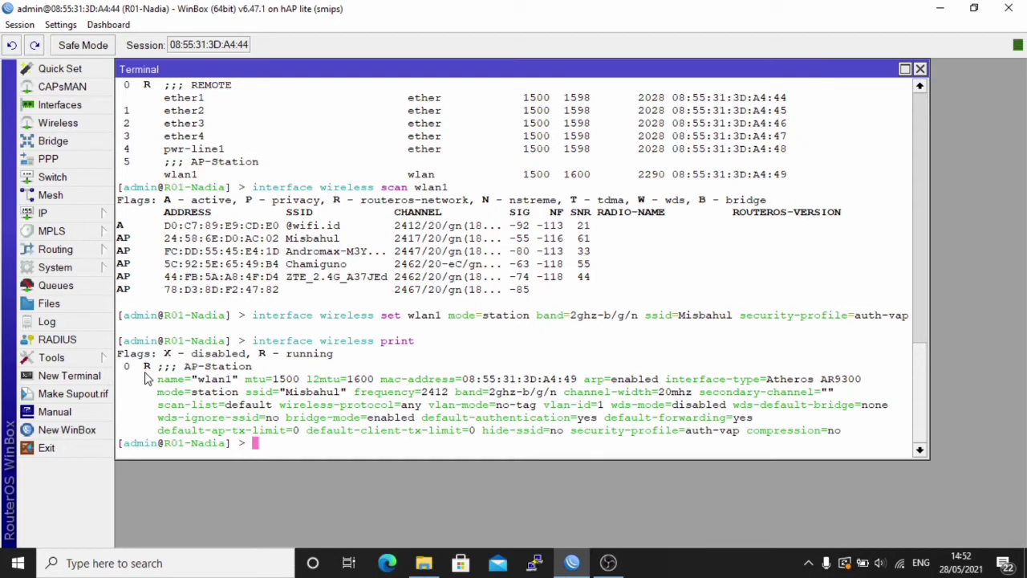
Type the 'ip dhcp-client' command path at the prompt
text(ip dhcp-c)
key(Tab)
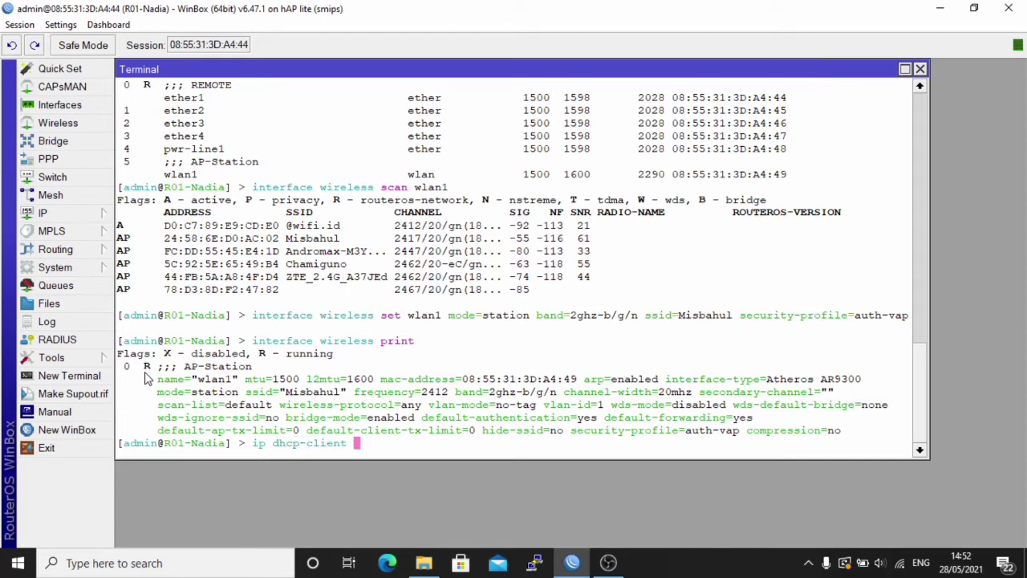
Add a DHCP client on interface wlan1 with disabled=no
text(add int)
key(Tab)
text(w)
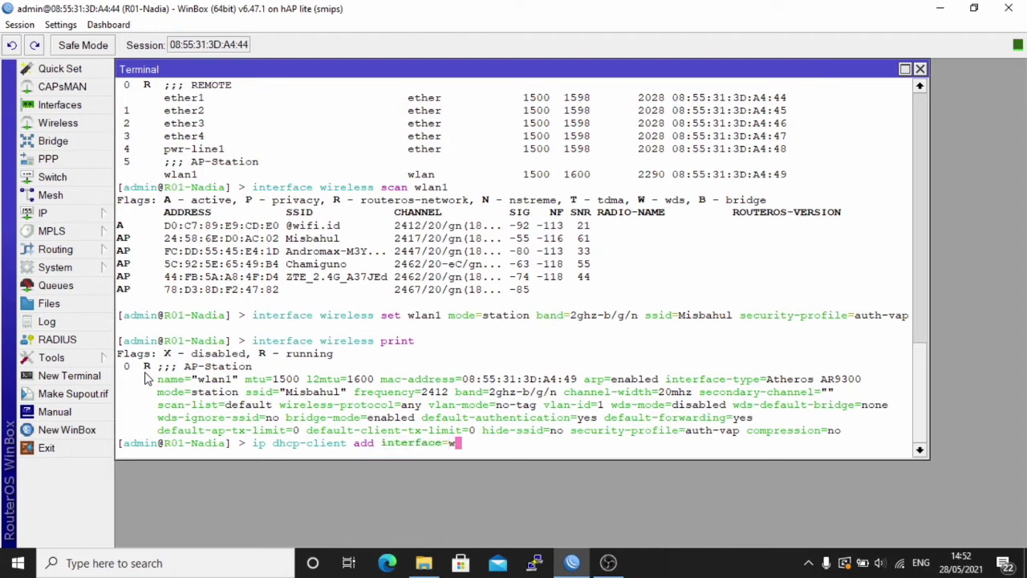
text(la)
key(Tab)
text(dis)
key(Tab)
text(no)
key(Return)
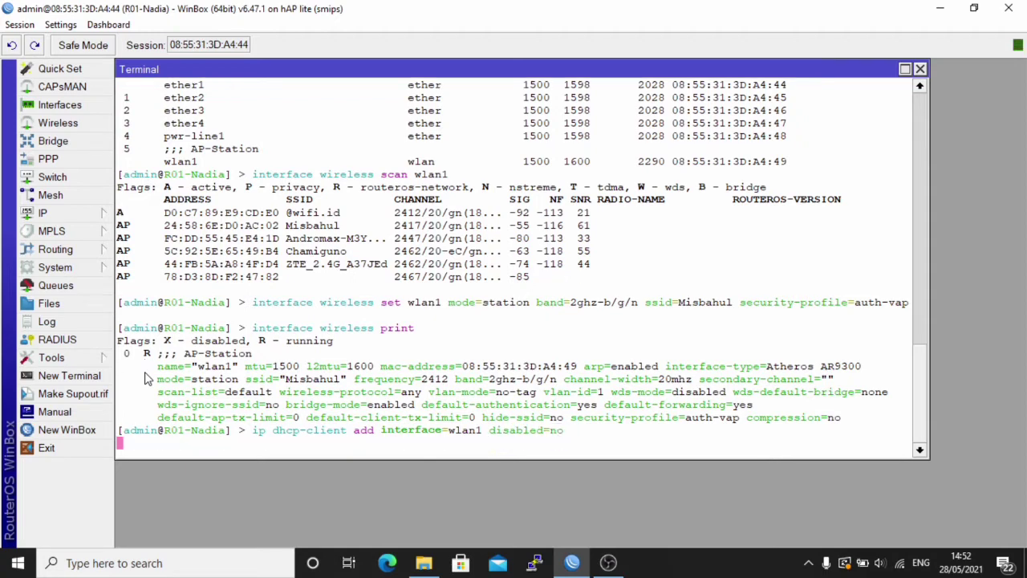
Recheck 'ip dhcp-client print' until it shows bound to 192.168.1.39/24
text(ip dhc)
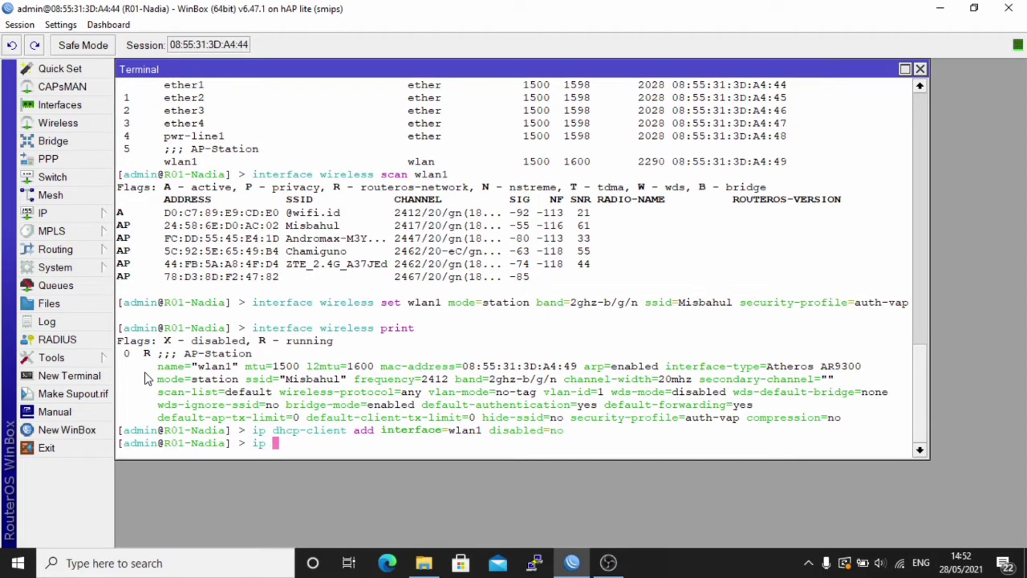
text(p-client print)
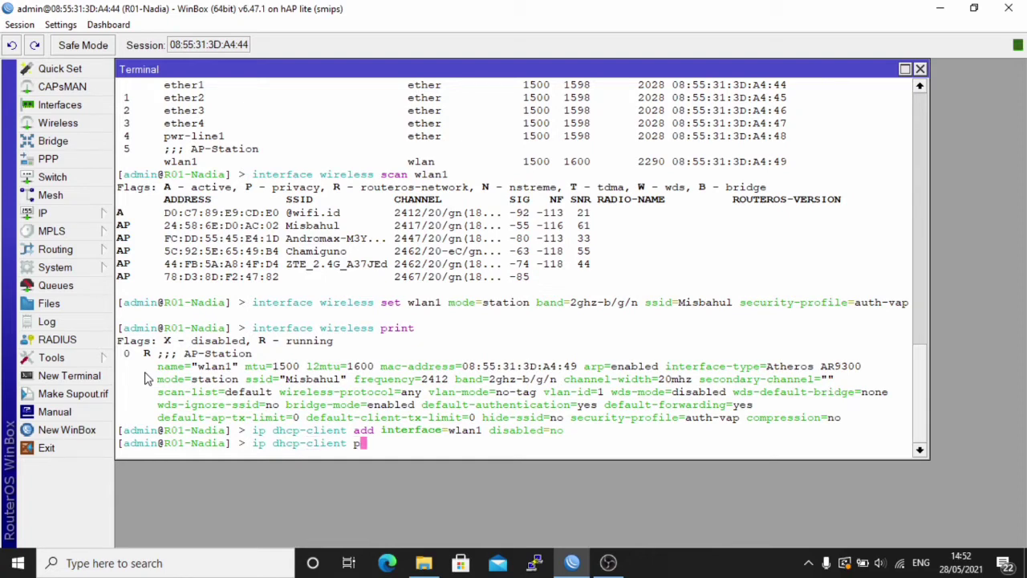
key(Return)
key(Up)
key(Return)
key(Up)
key(Return)
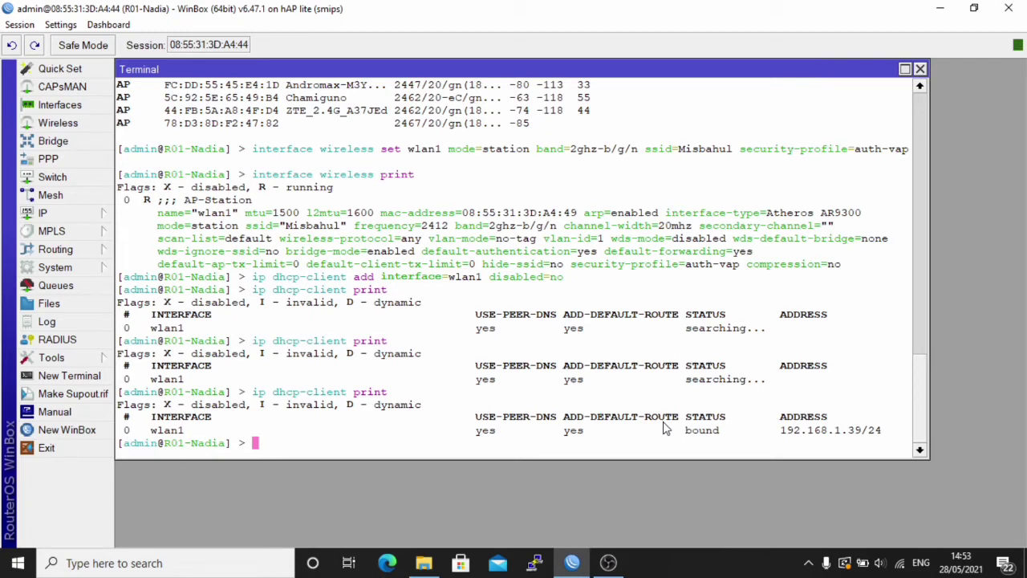
text(ping 192.168.1.1)
Ping gateway 192.168.1.1, stop it, then ping google.com for 4 of 4 replies
key(Return)
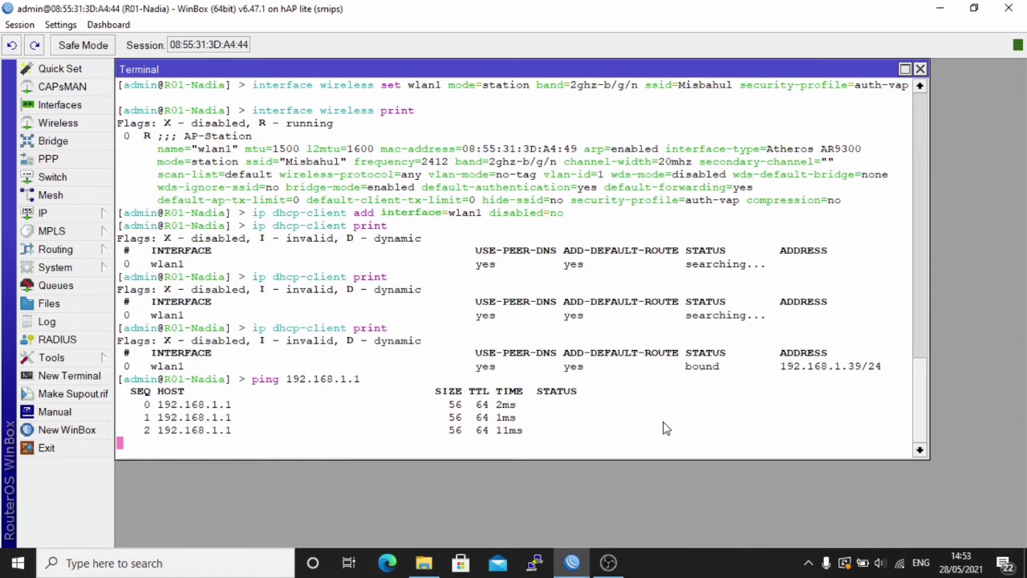
key(ctrl+c)
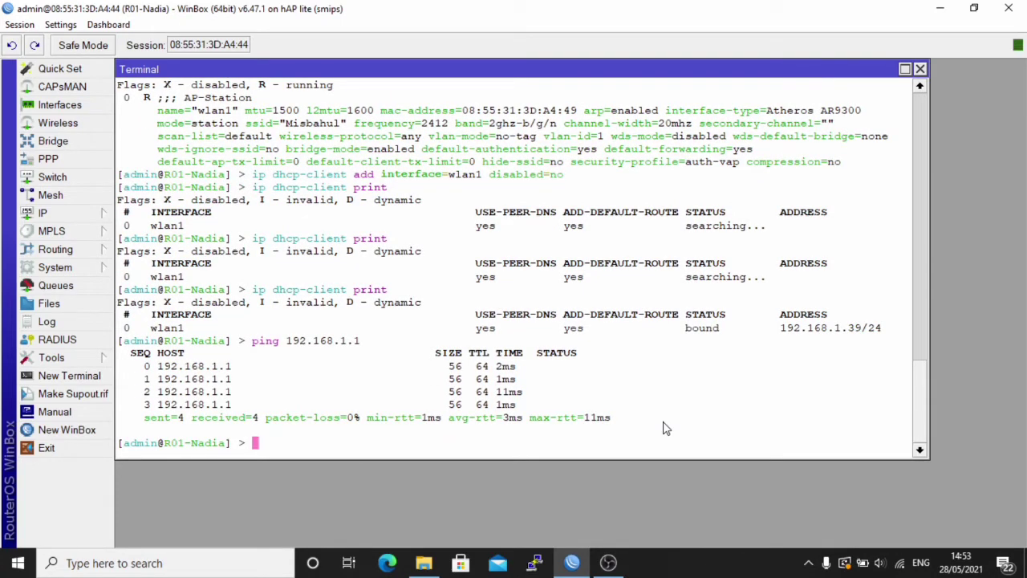
text(ping google.com)
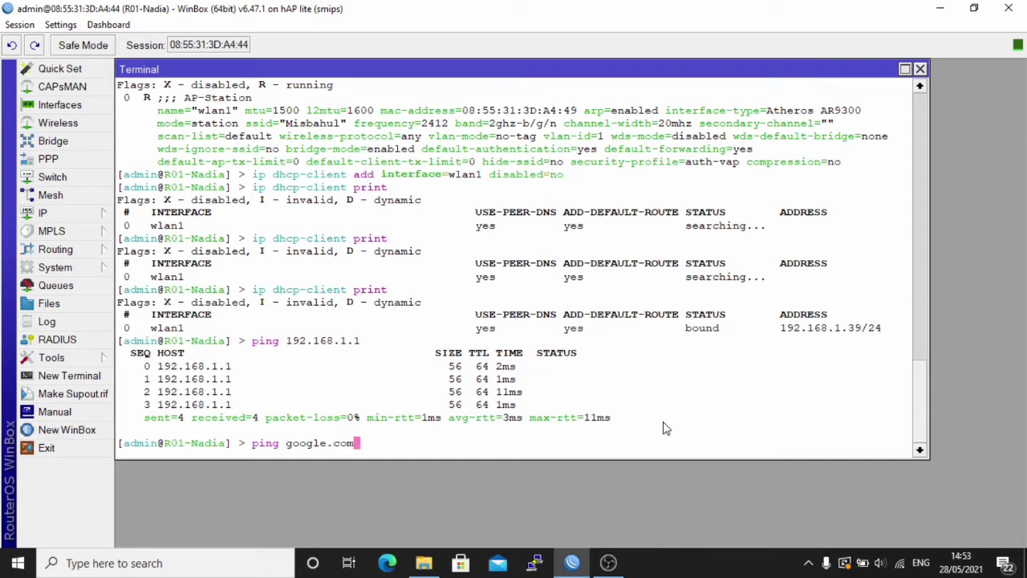
key(Return)
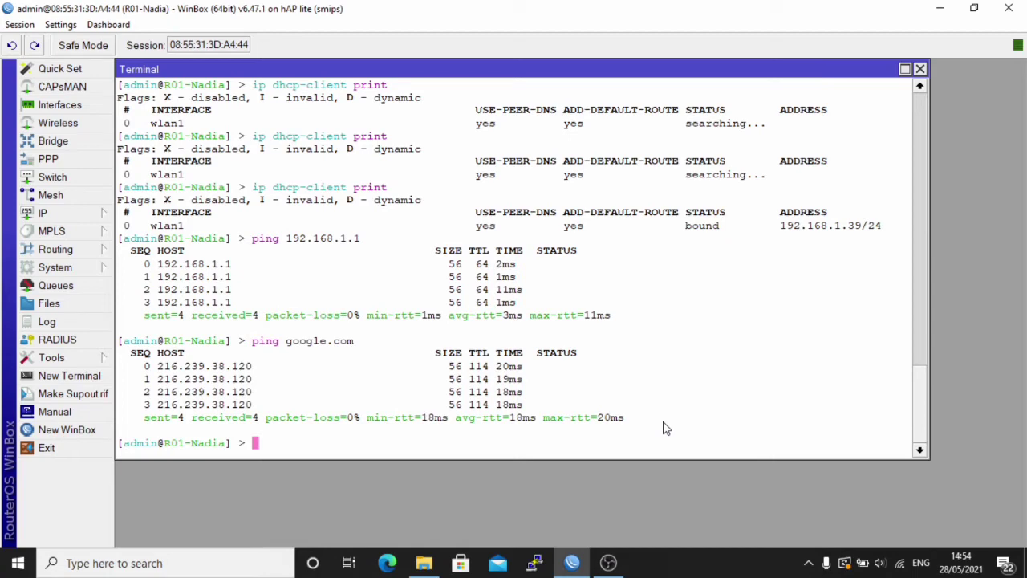
Add a NAT rule: chain=srcnat, out-interface=wlan1, action=masquerade
text(ip firewall nat )
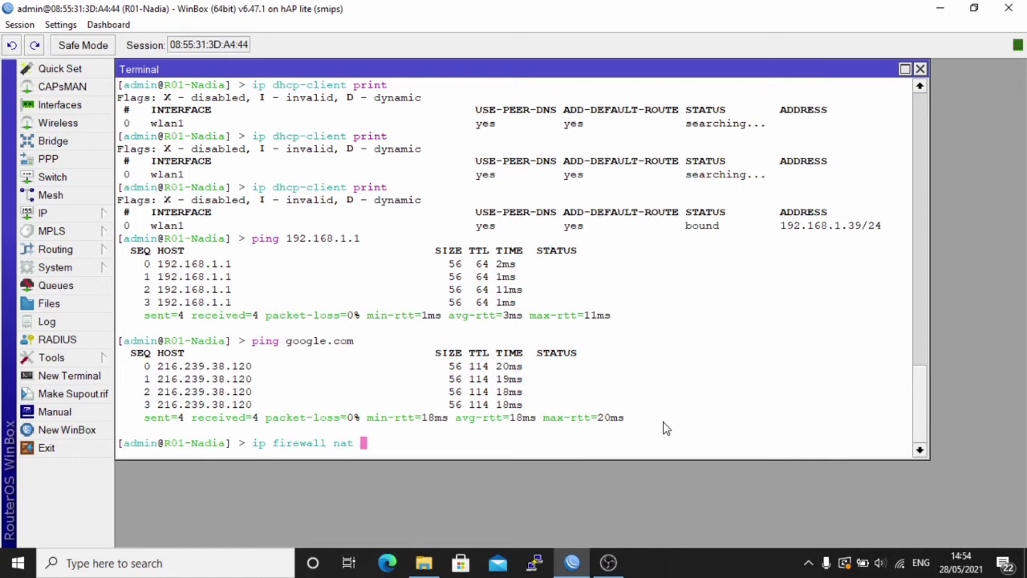
text(add ch)
key(Tab)
text(sr)
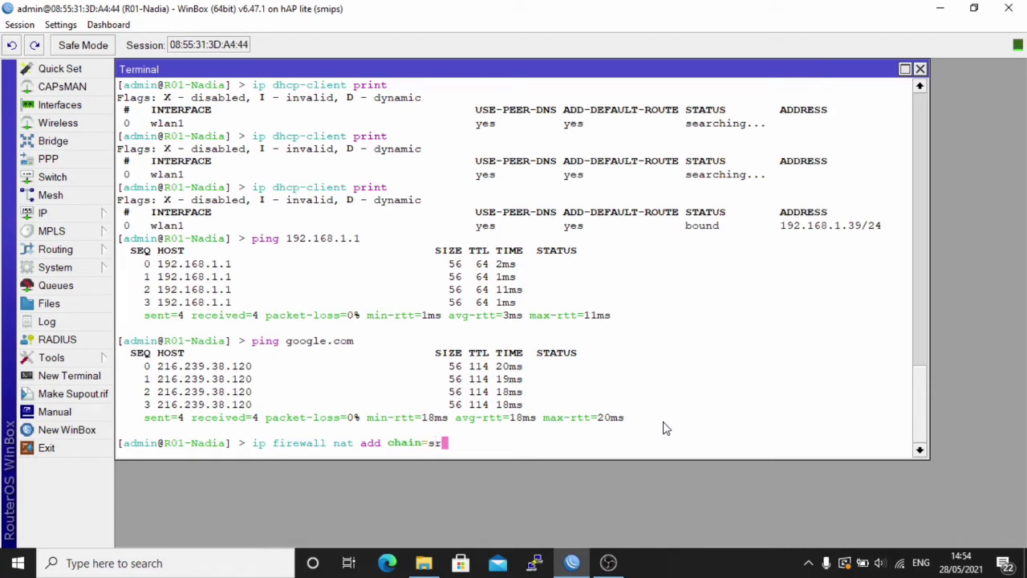
key(Tab)
text(out-i)
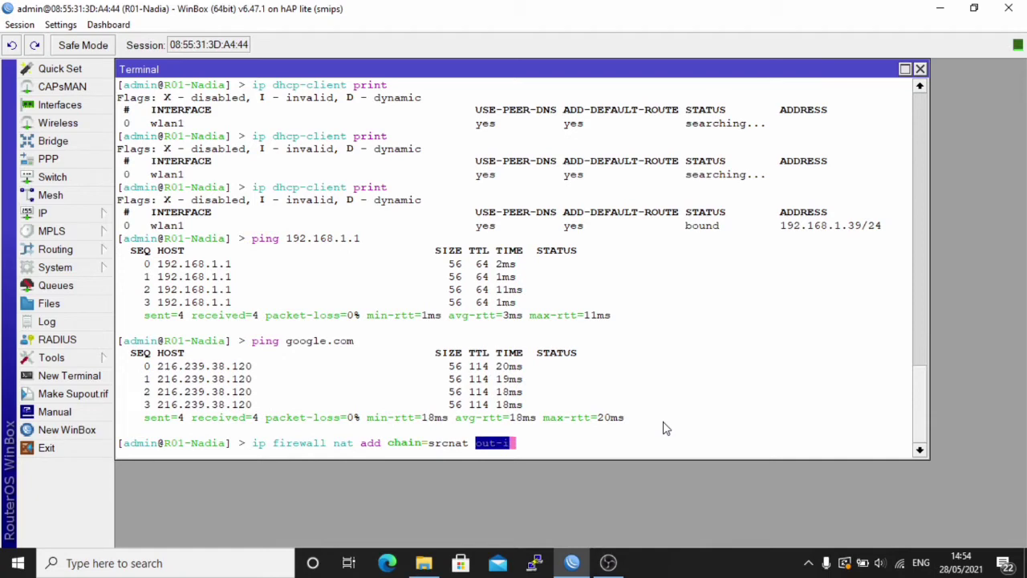
key(Tab)
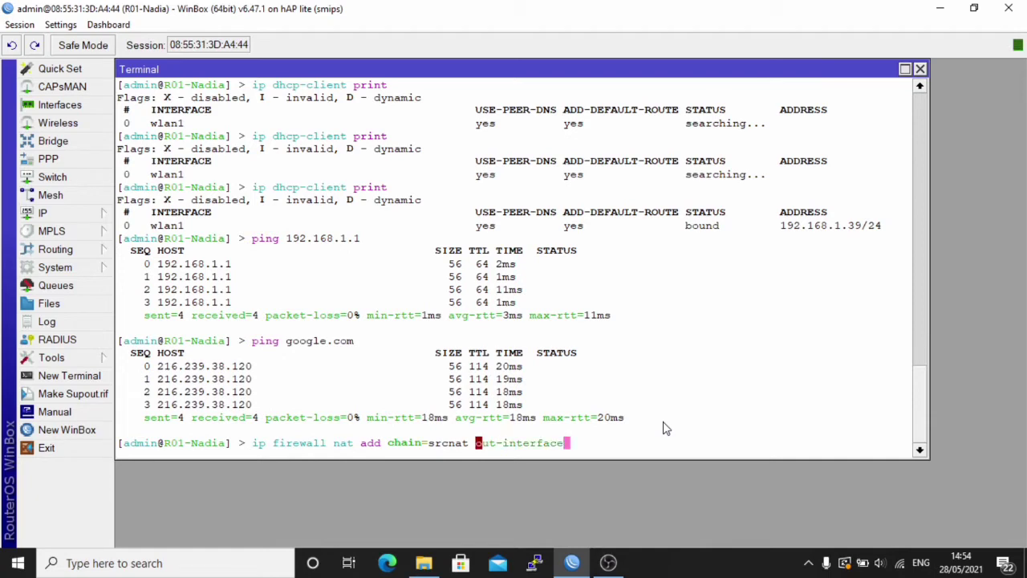
text(=wl)
key(Tab)
text(action=ma)
key(Tab)
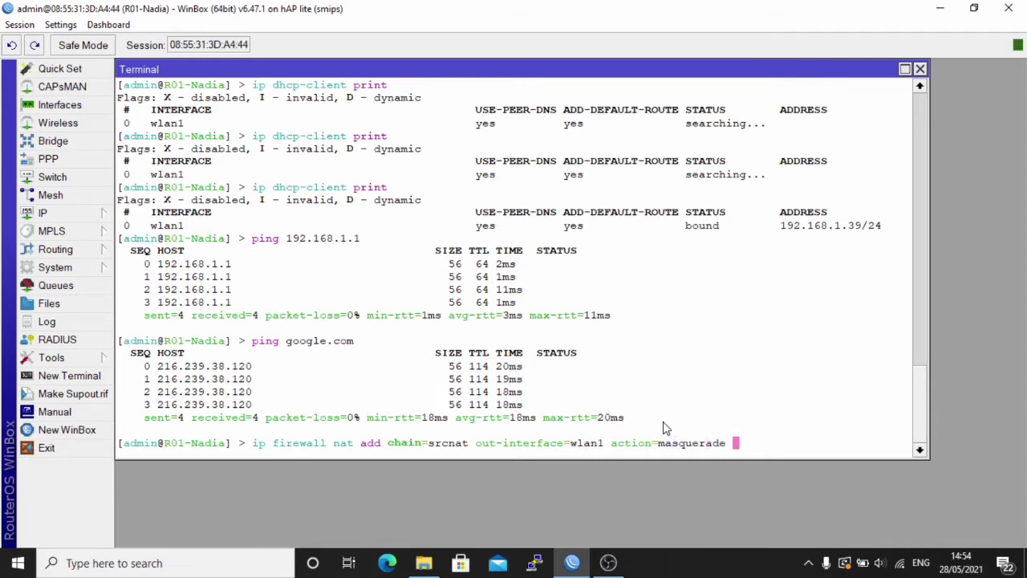
key(Return)
Run 'ip firewall nat print' to confirm the masquerade rule is listed
text(ip )
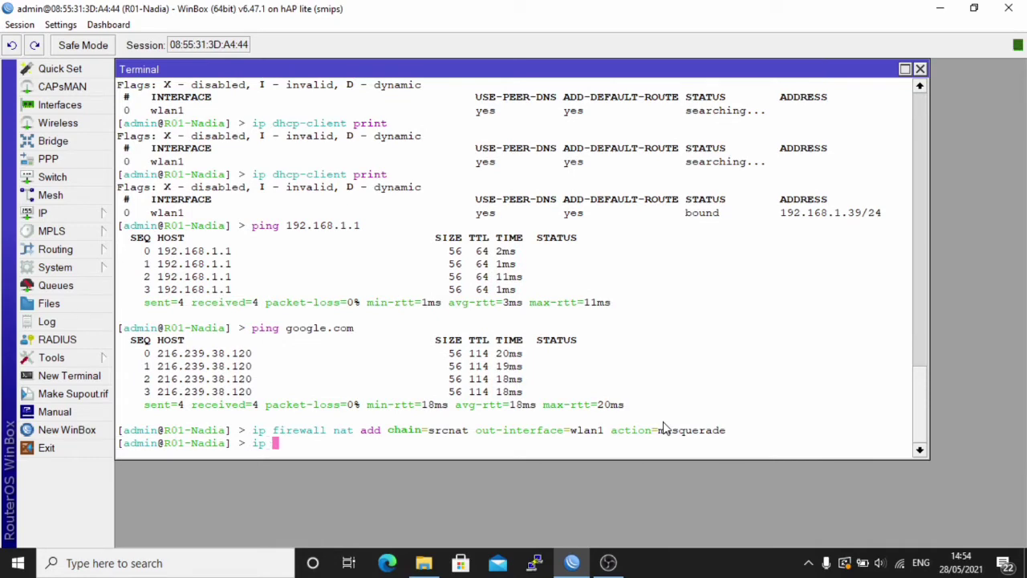
text(fi)
key(Tab)
text(nat print)
key(Return)
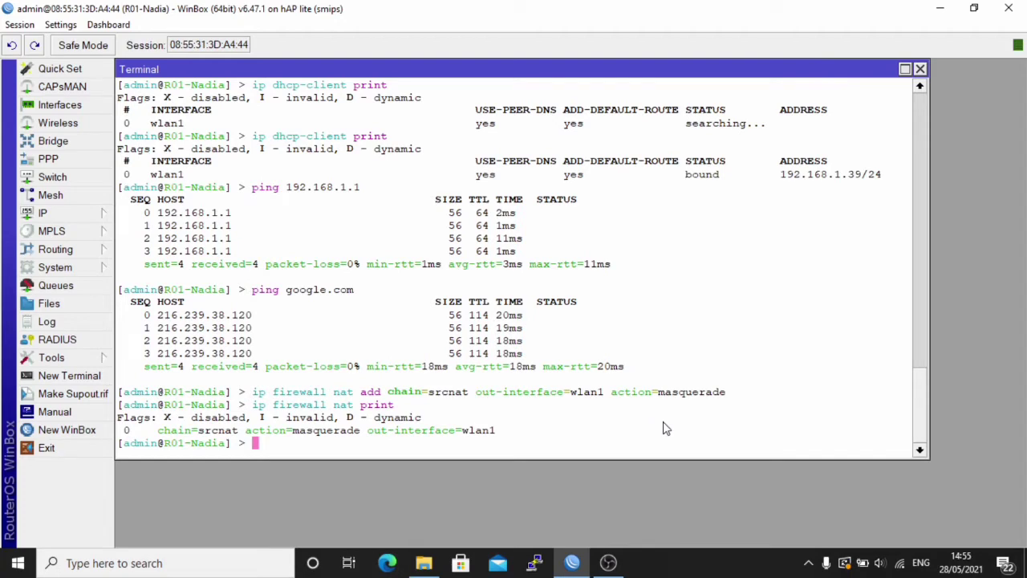
text(interface wireless )
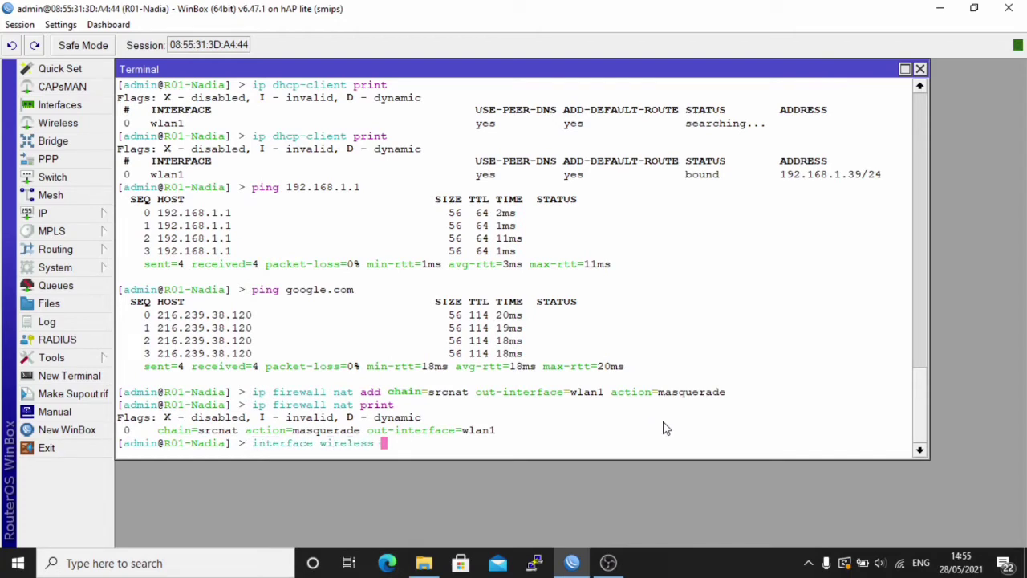
text(add mas)
Create virtual AP wlan2 on master wlan1 with SSID VAP-GURU and the default security profile
key(Tab)
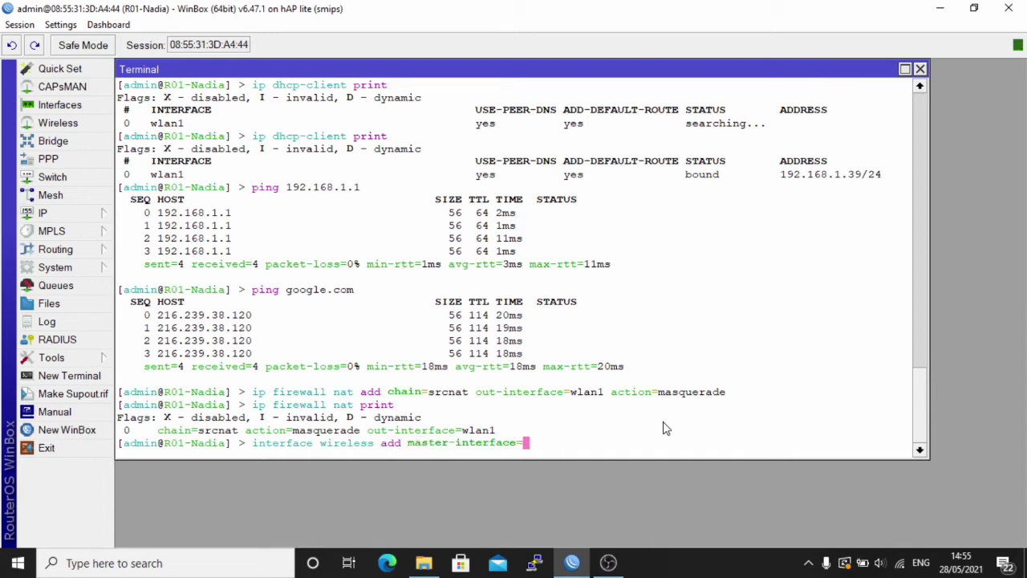
text(wlan1 ssid=)
key(Tab)
text(VA)
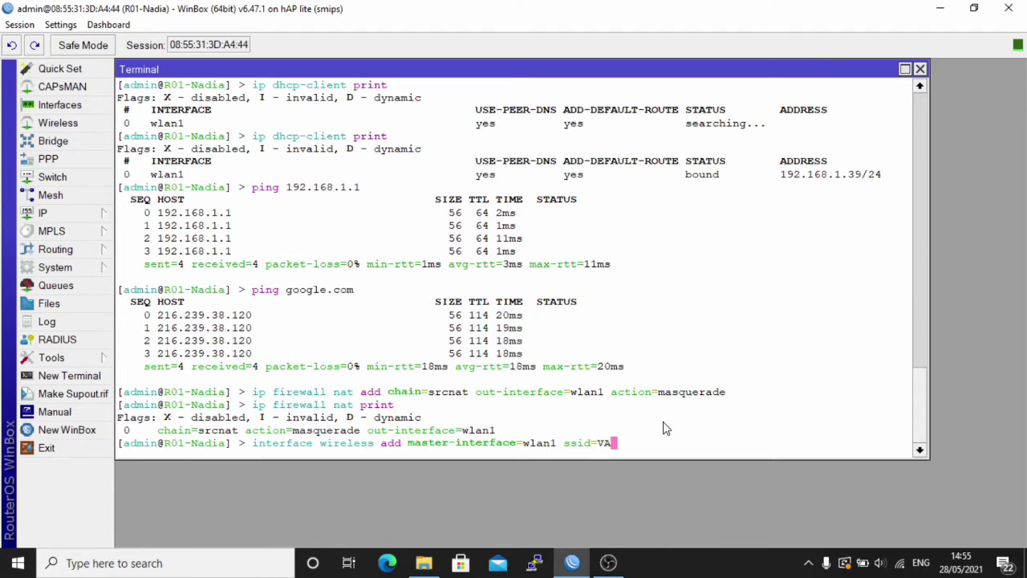
text(P-GURU secu)
key(Tab)
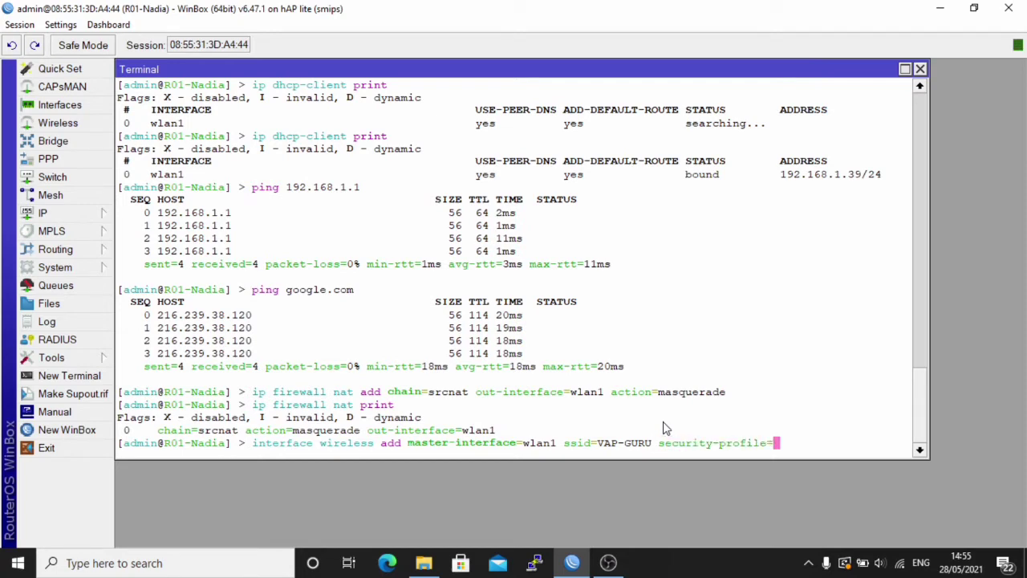
text(de)
key(Tab)
key(Return)
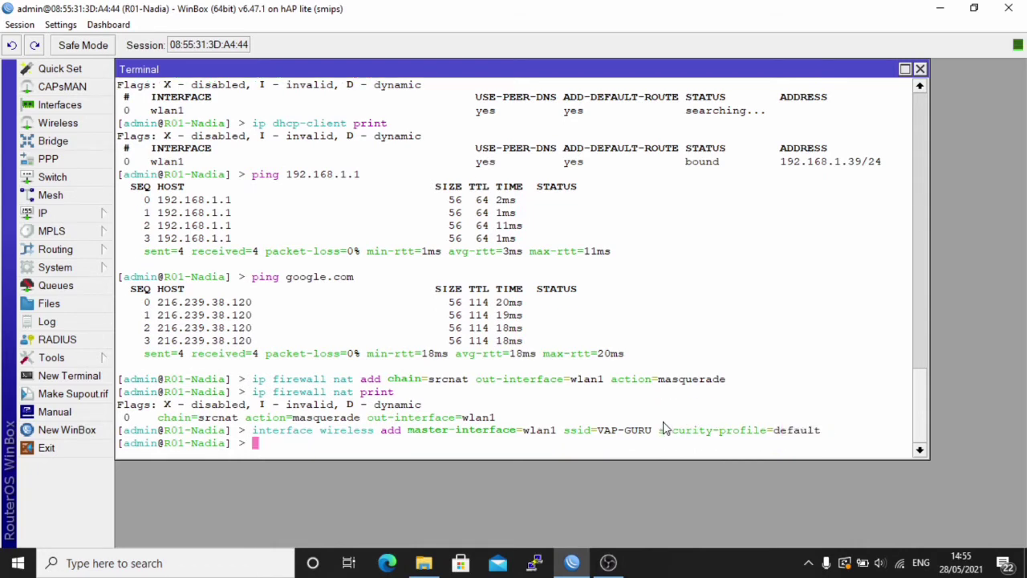
List the wireless interfaces to see the new wlan2 entry
text(int)
key(Tab)
text(wi)
key(Tab)
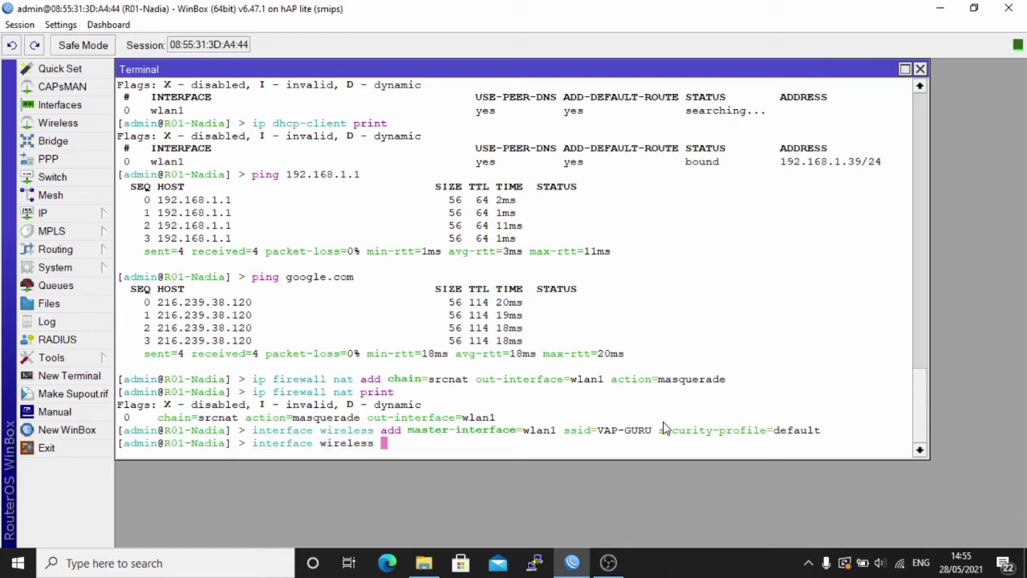
text(pr)
key(Tab)
key(Return)
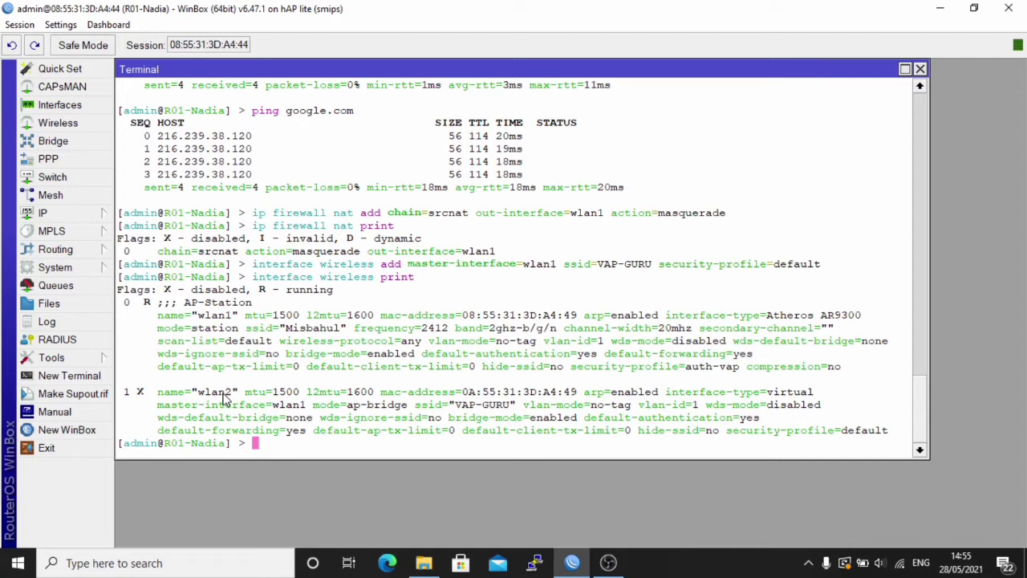
Enable wlan2 with 'interface wireless enable wlan2' and print the wireless interfaces to confirm
text(int)
key(Tab)
text(wire)
key(Tab)
text(e)
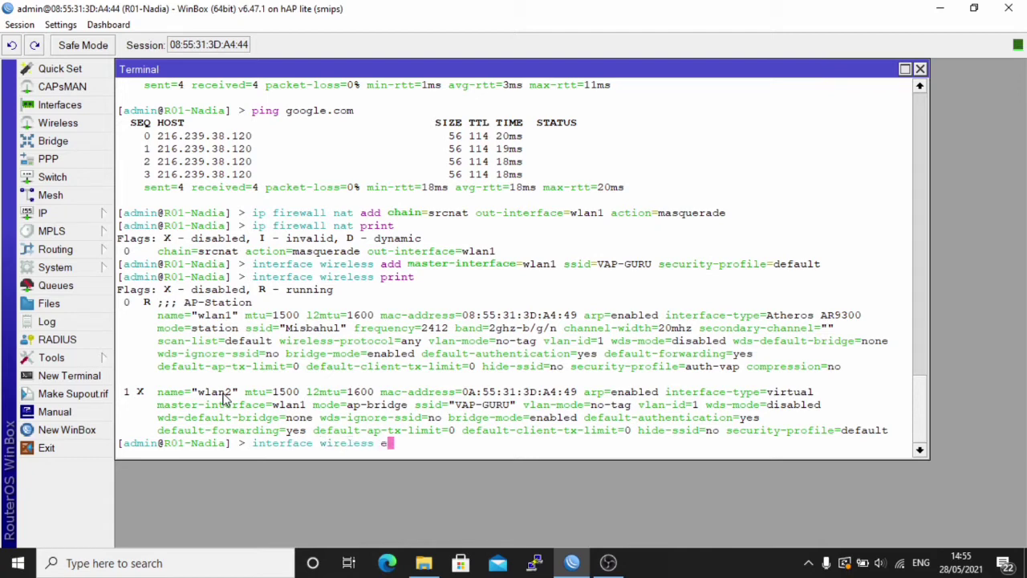
text(n)
key(Tab)
text(wlan2)
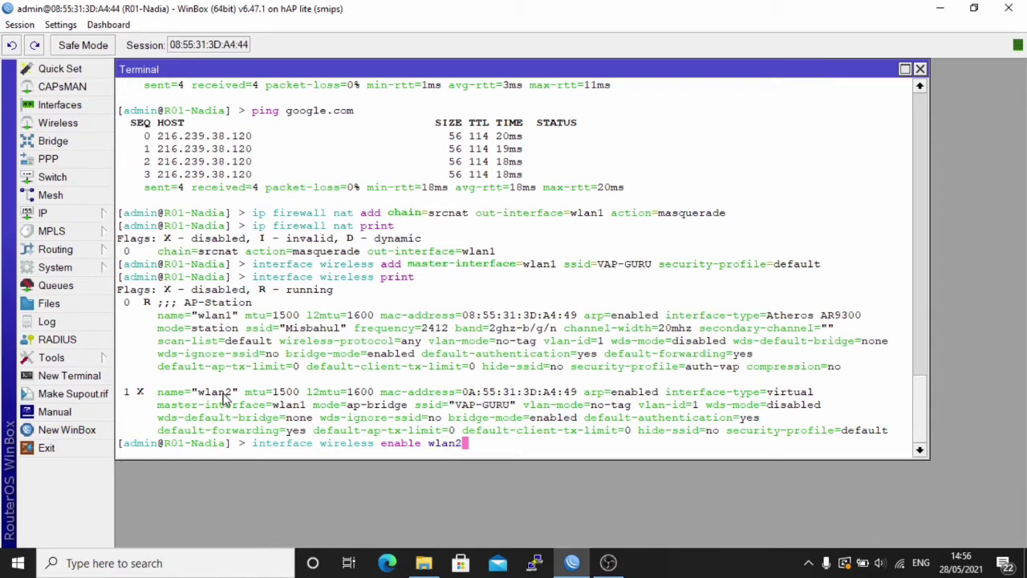
key(Return)
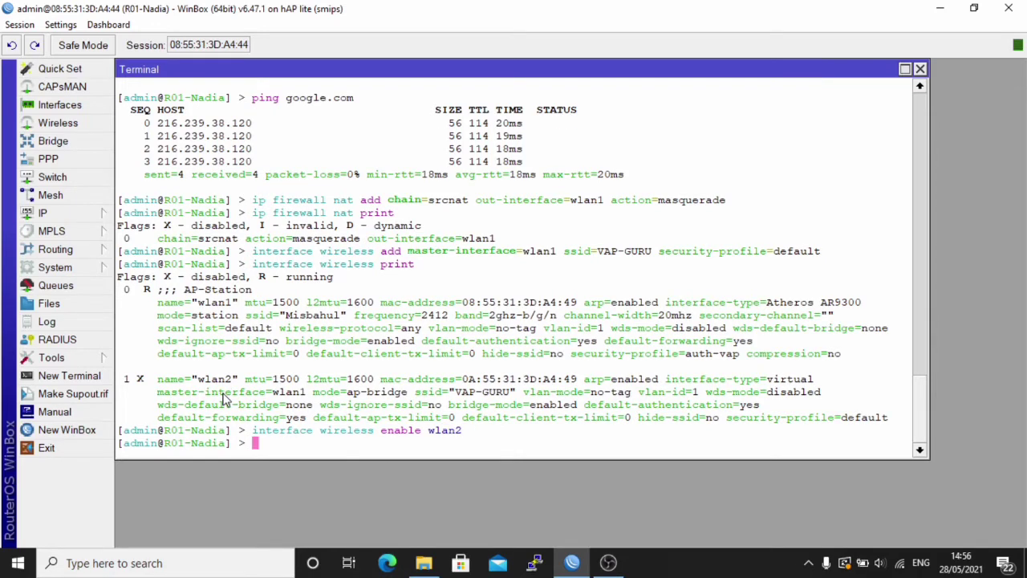
text(interface wir)
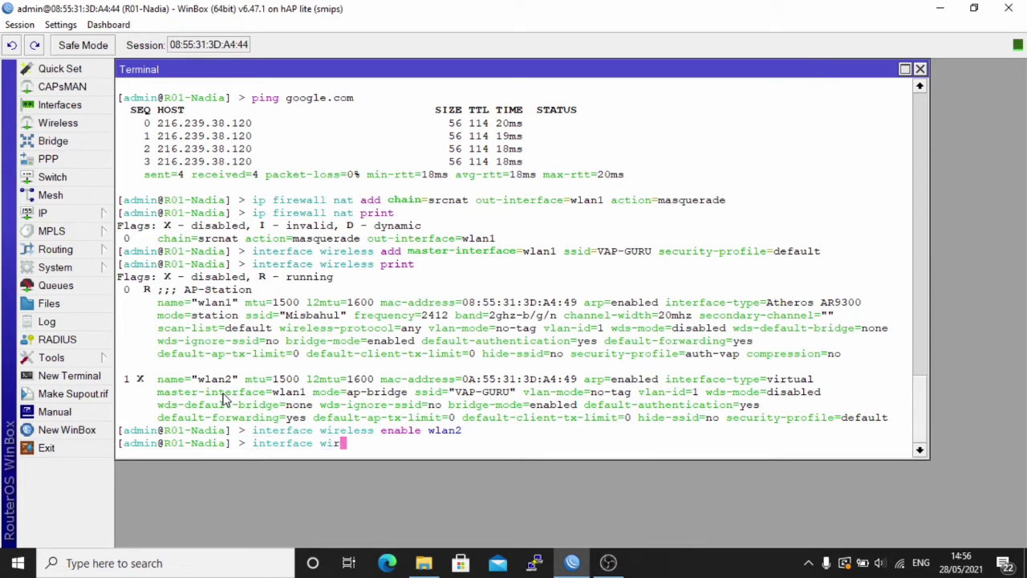
text(eless print)
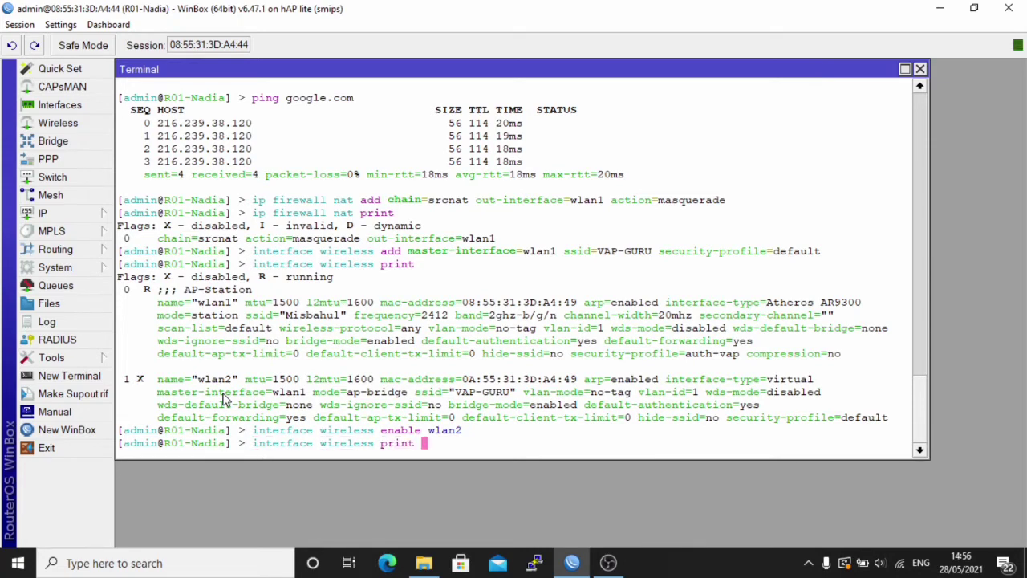
key(Return)
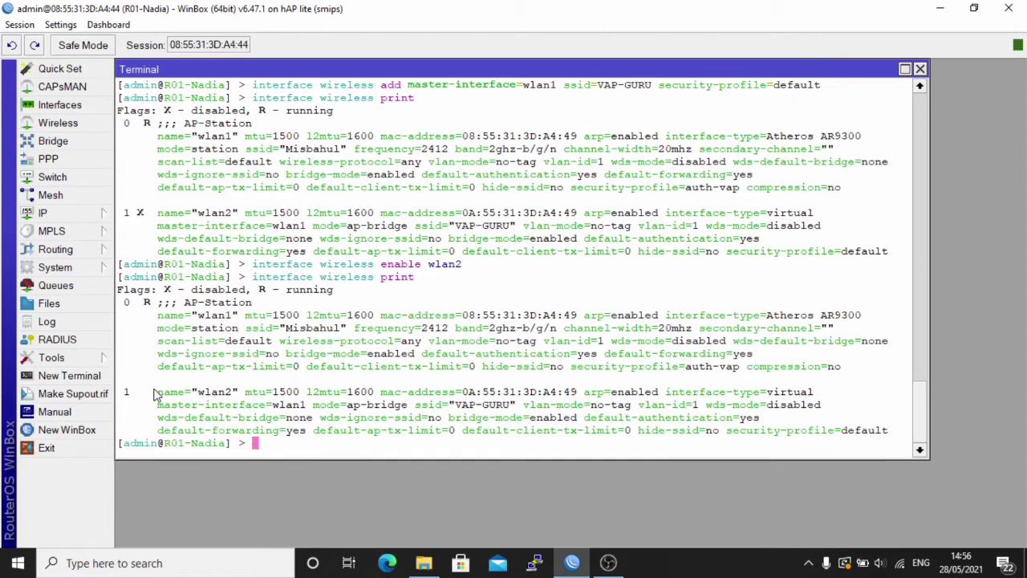
Add IP address 24.24.24.1/24 to interface wlan2
text(ip add)
key(Tab)
text(add add)
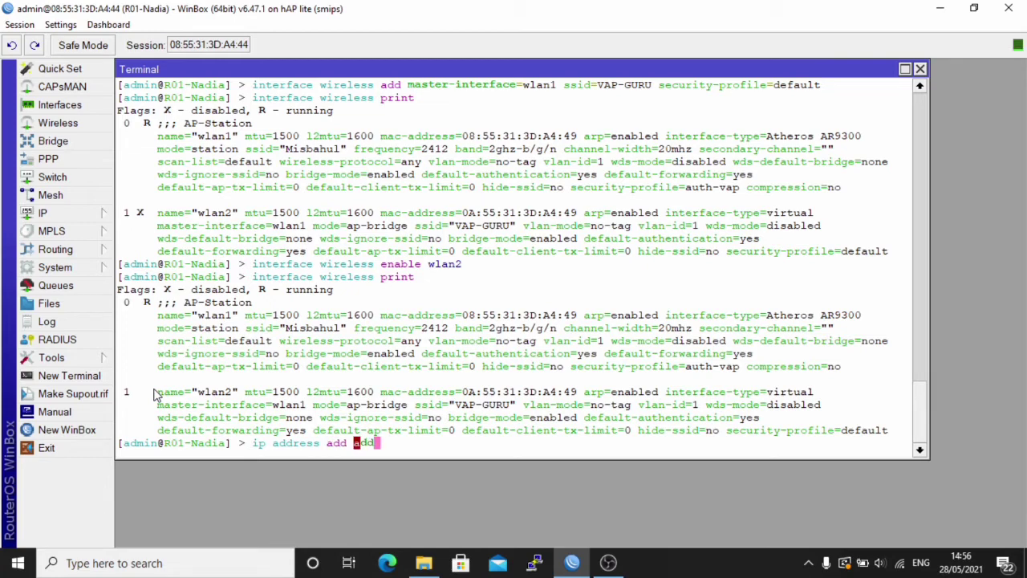
key(Tab)
text(24)
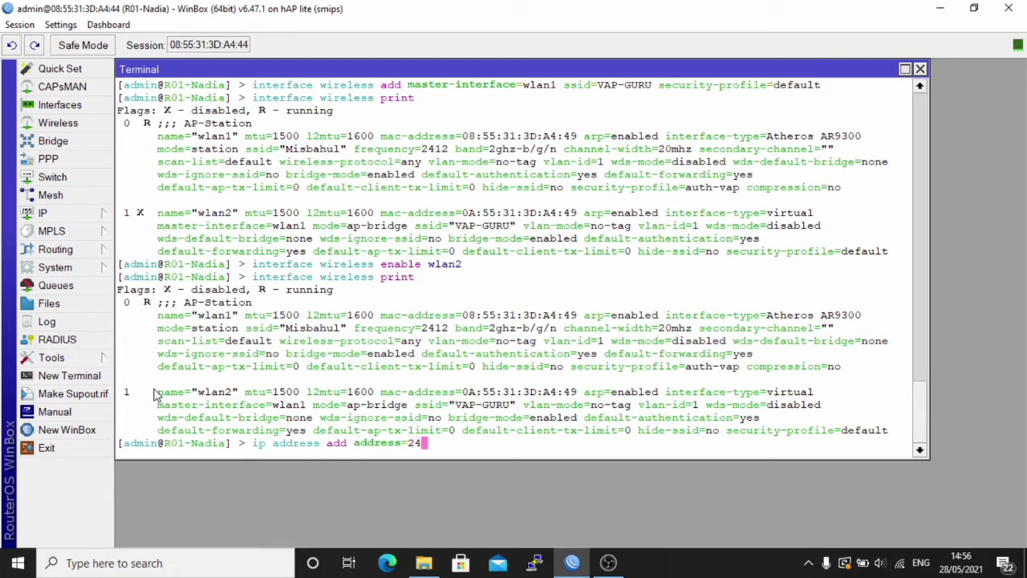
text(.)
key(BackSpace)
text(.24.2)
text(4.24.1)
text(/24 )
text(interface=w)
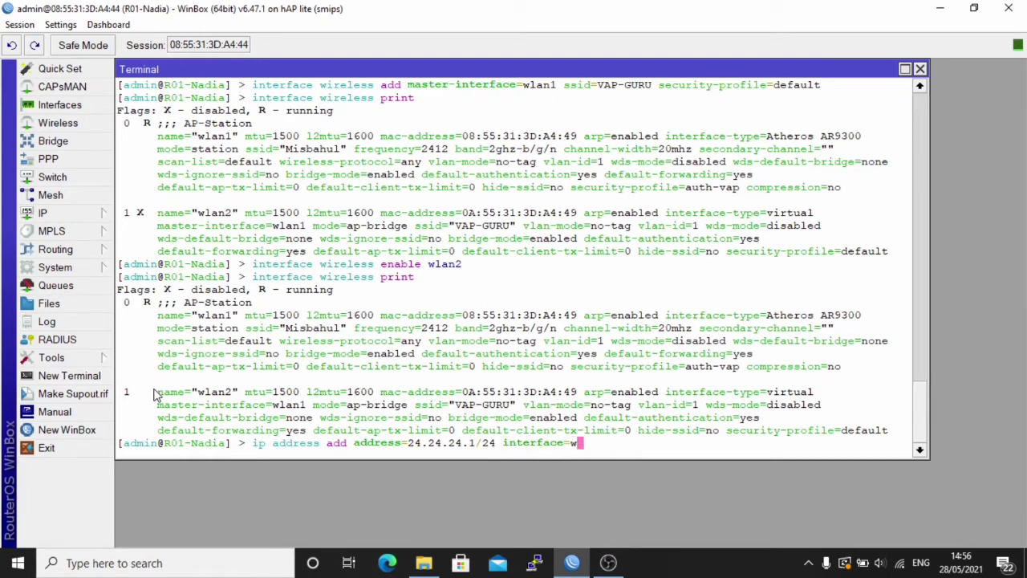
text(lan2)
key(Return)
Print the IP address list to confirm 24.24.24.1/24 on wlan2
text(ip )
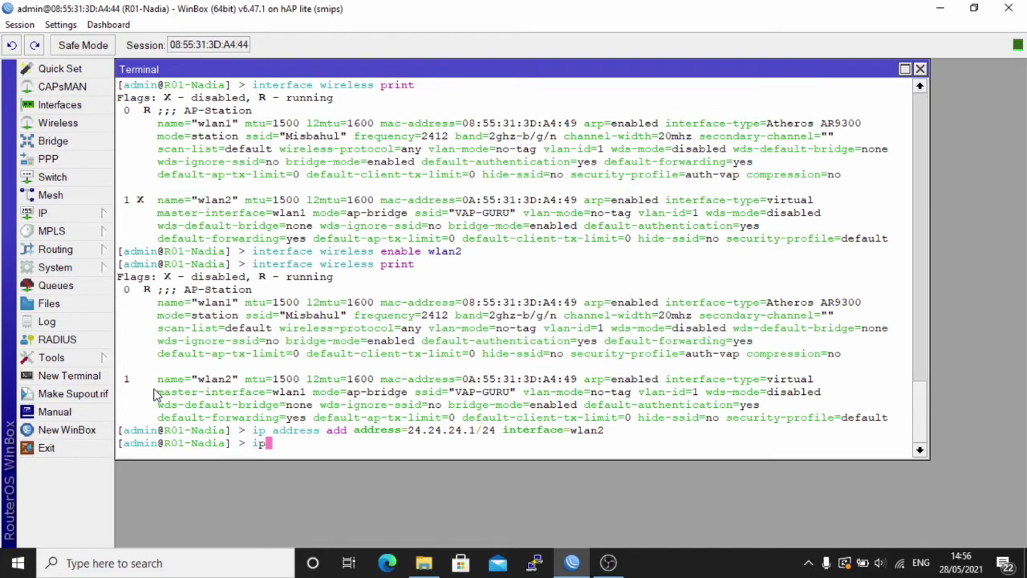
text(address print)
key(Return)
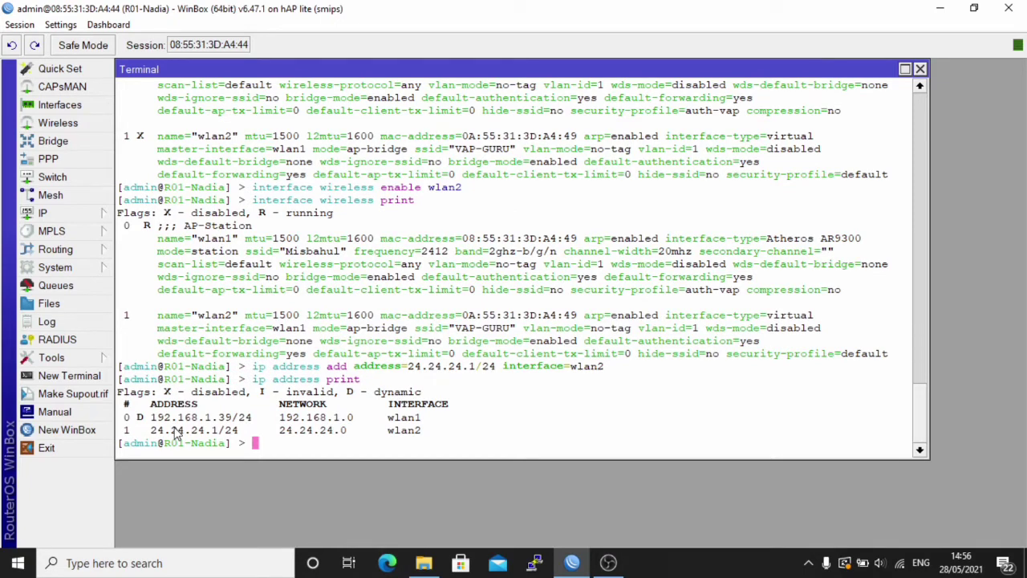
text(ip hostspot setup)
Start hotspot setup on wlan2, keeping local address 24.24.24.1/24, masquerading and pool 24.24.24.2-24.24.24.254
key(Return)
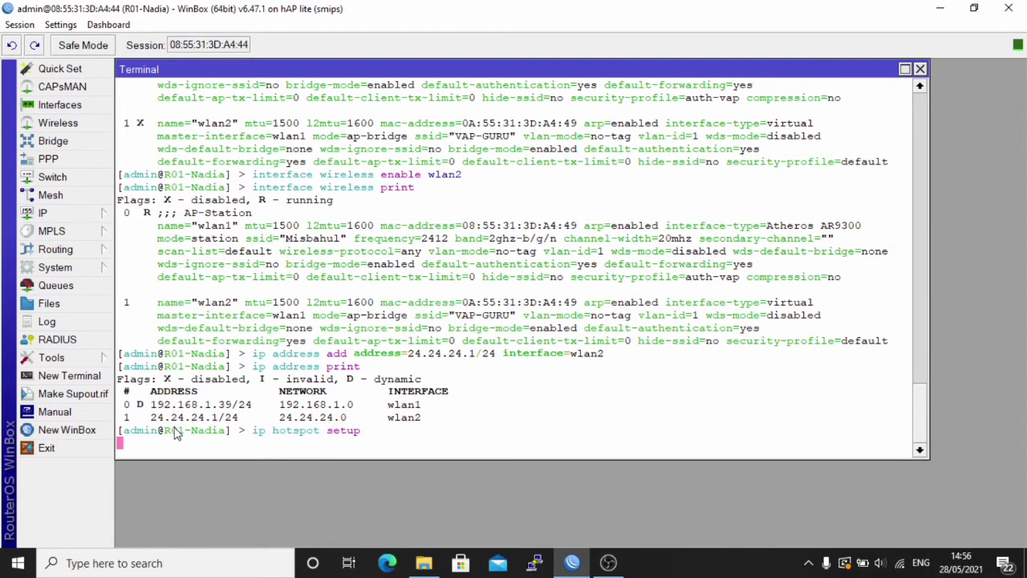
text(wlan2)
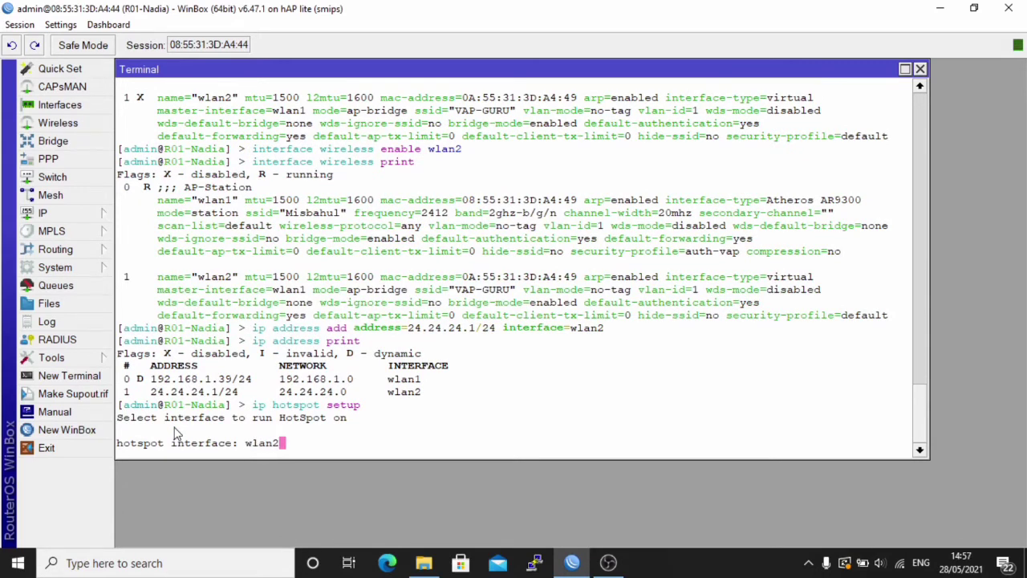
key(Return)
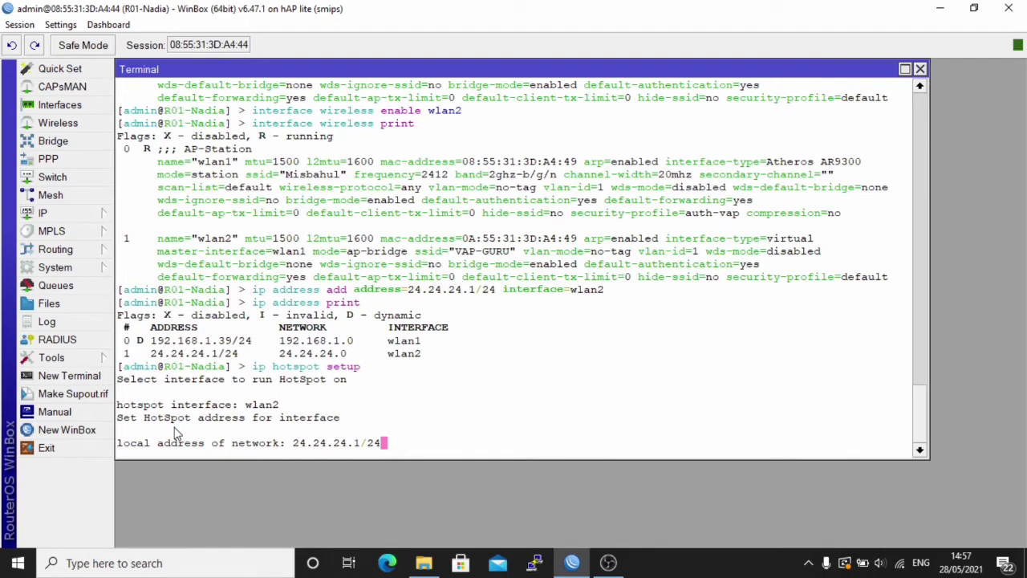
key(Return)
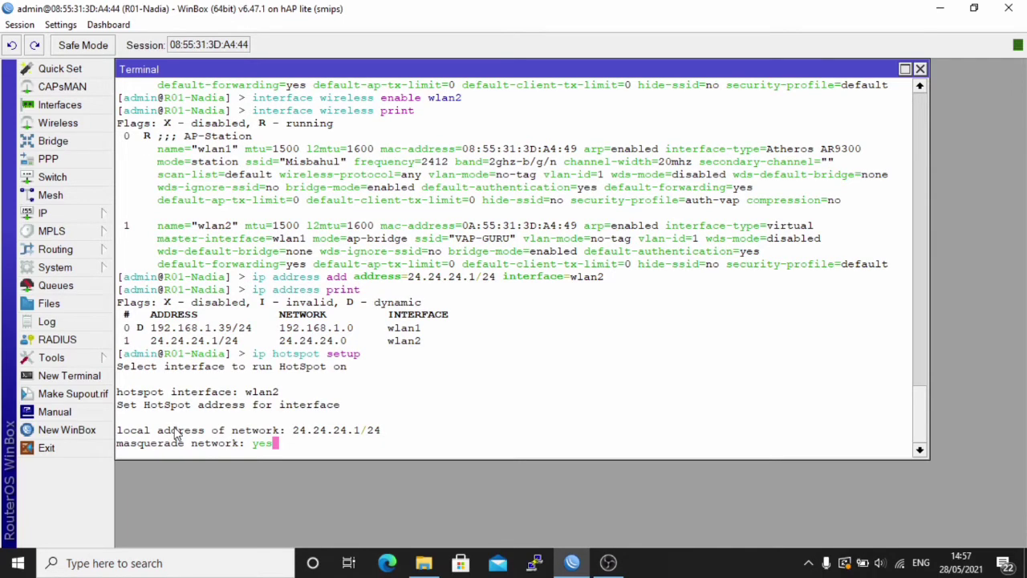
key(Return)
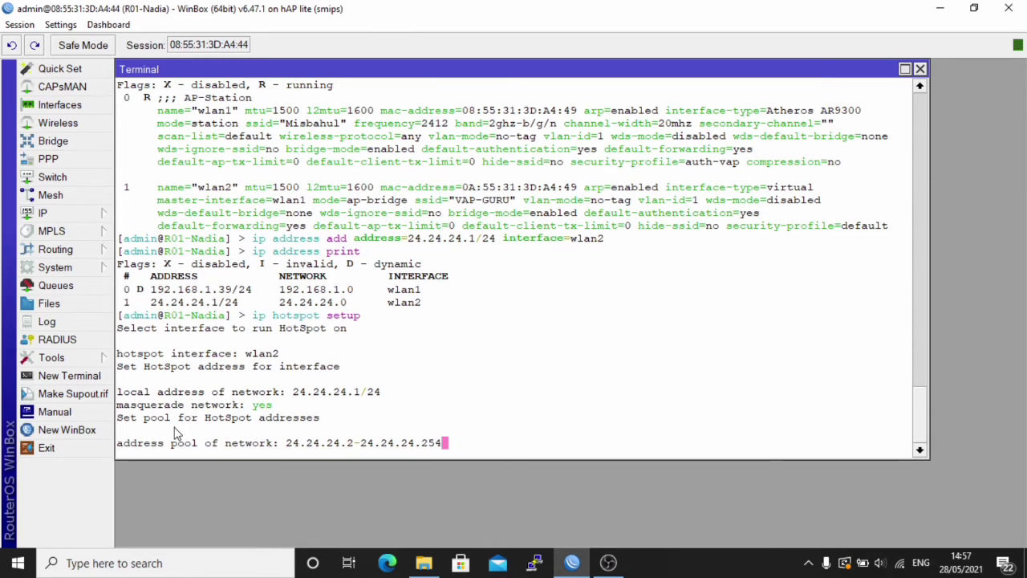
key(Return)
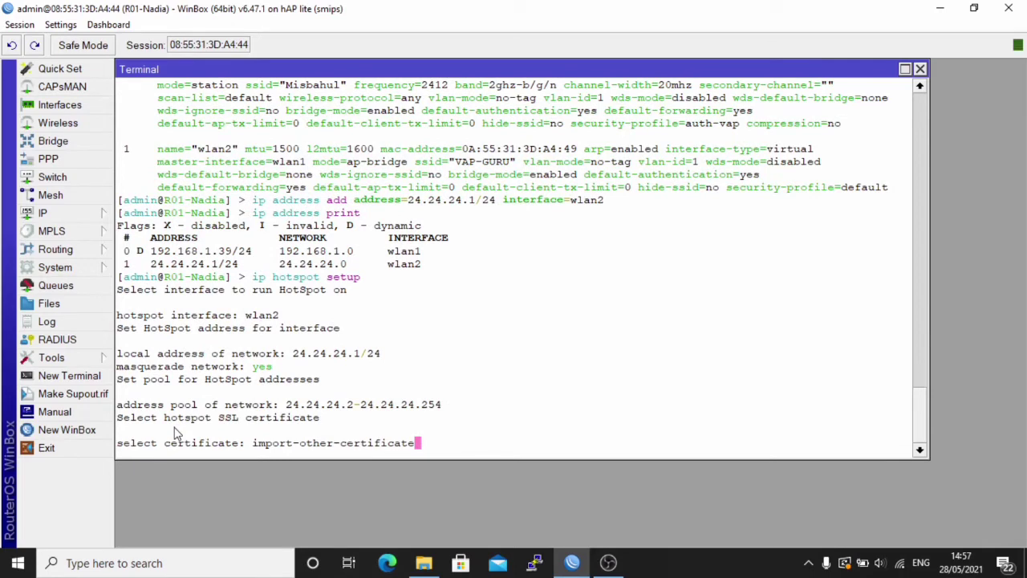
Finish the wizard with no certificate, DNS 8.8.8.8, DNS name smktkj.com and user admin
key(BackSpace)
key(BackSpace)
key(BackSpace)
key(BackSpace)
key(BackSpace)
key(BackSpace)
key(BackSpace)
key(BackSpace)
key(BackSpace)
key(BackSpace)
key(BackSpace)
key(BackSpace)
key(BackSpace)
key(BackSpace)
key(BackSpace)
key(BackSpace)
key(BackSpace)
key(BackSpace)
key(BackSpace)
key(BackSpace)
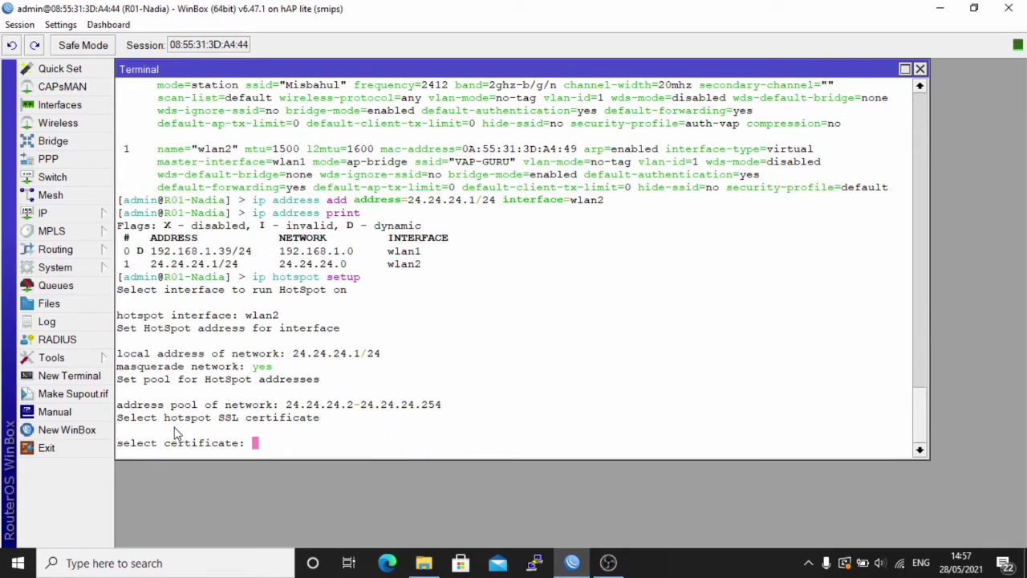
text(none)
key(Return)
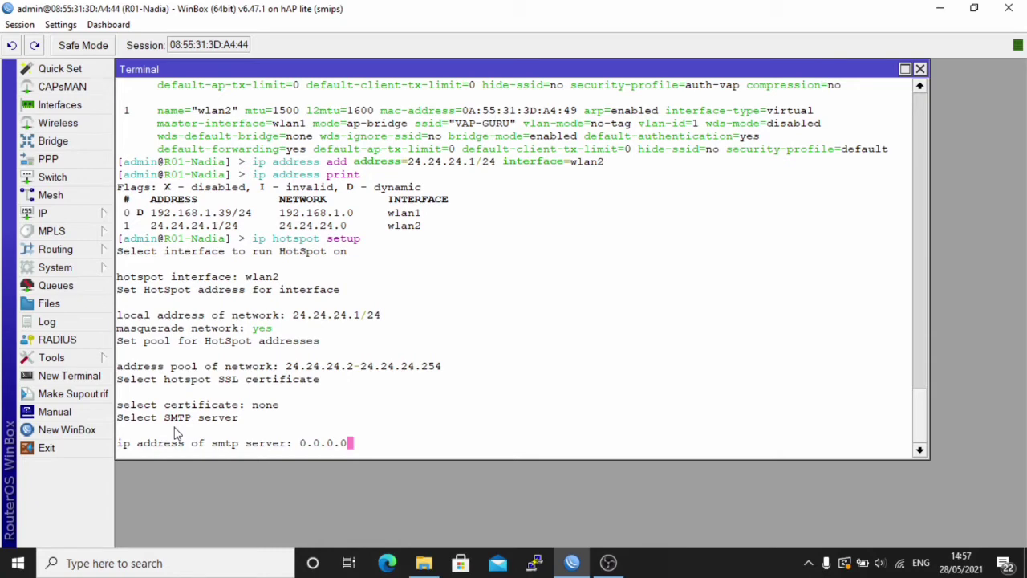
key(Return)
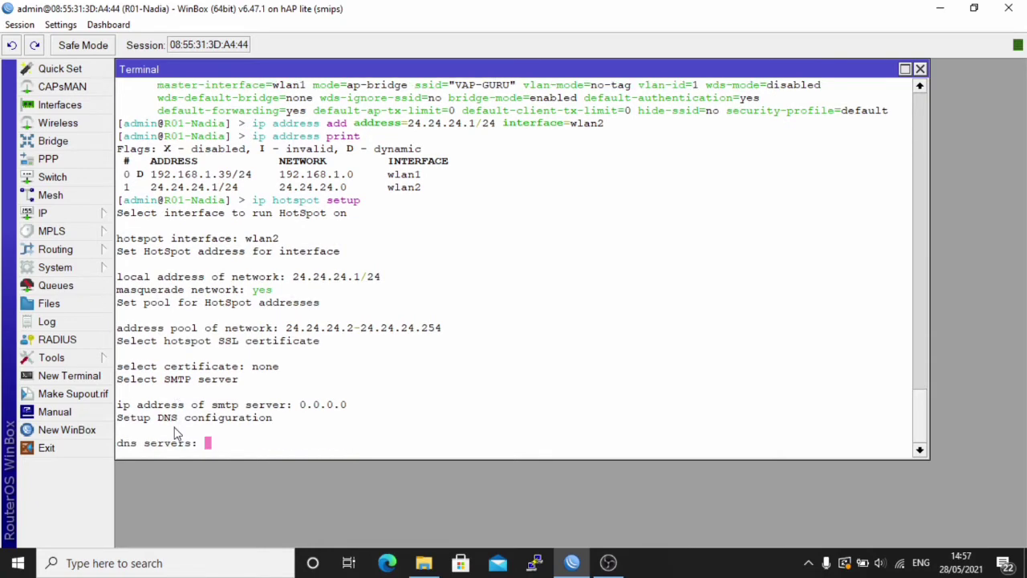
text(8.8.8.8)
key(Return)
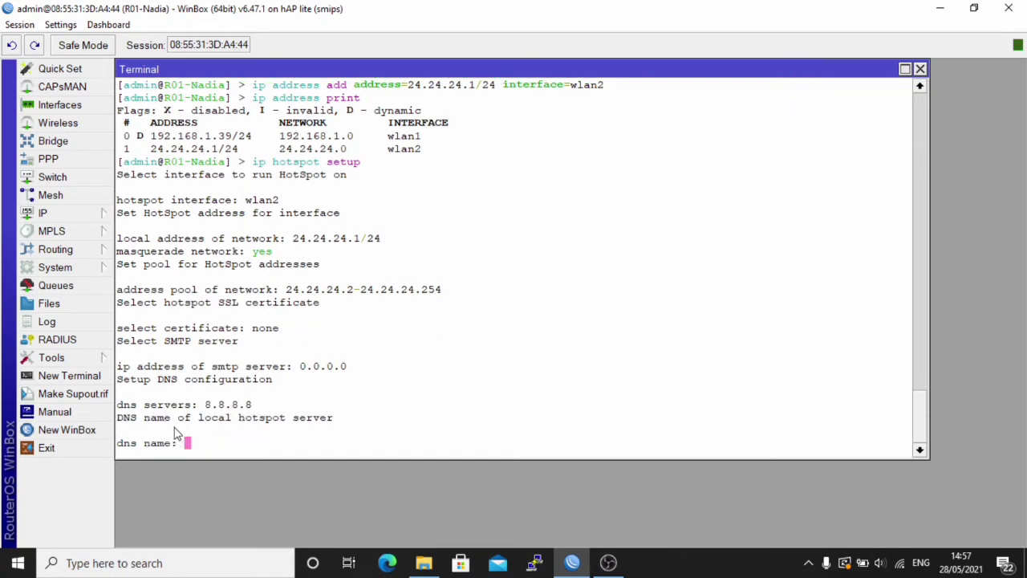
text(smktkj.com)
key(Return)
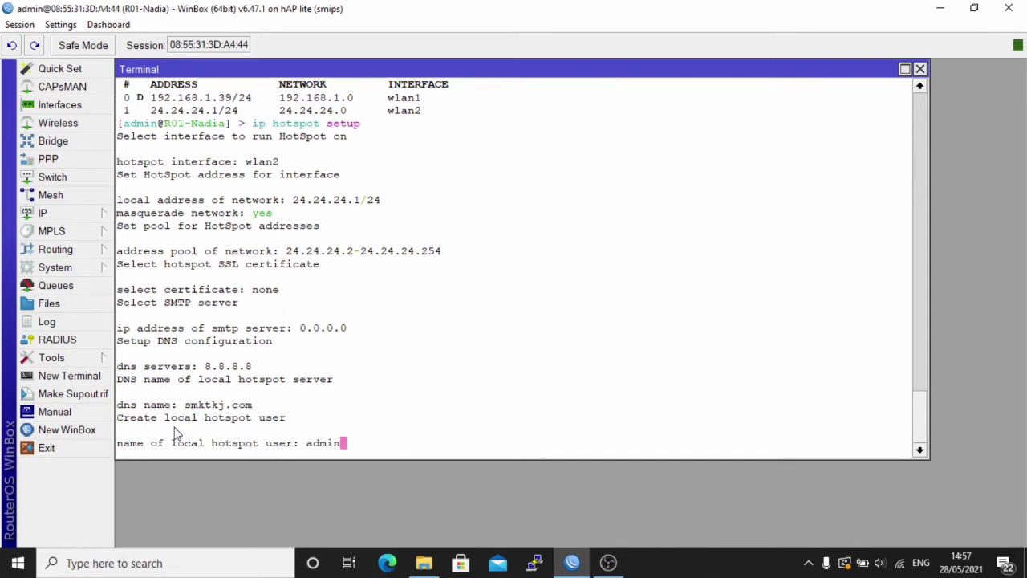
key(Return)
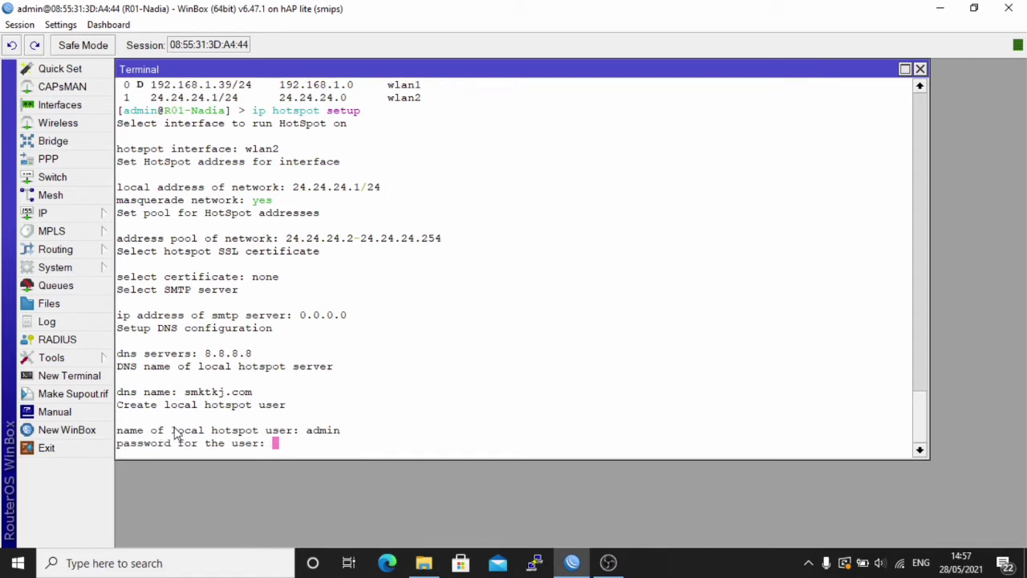
key(Return)
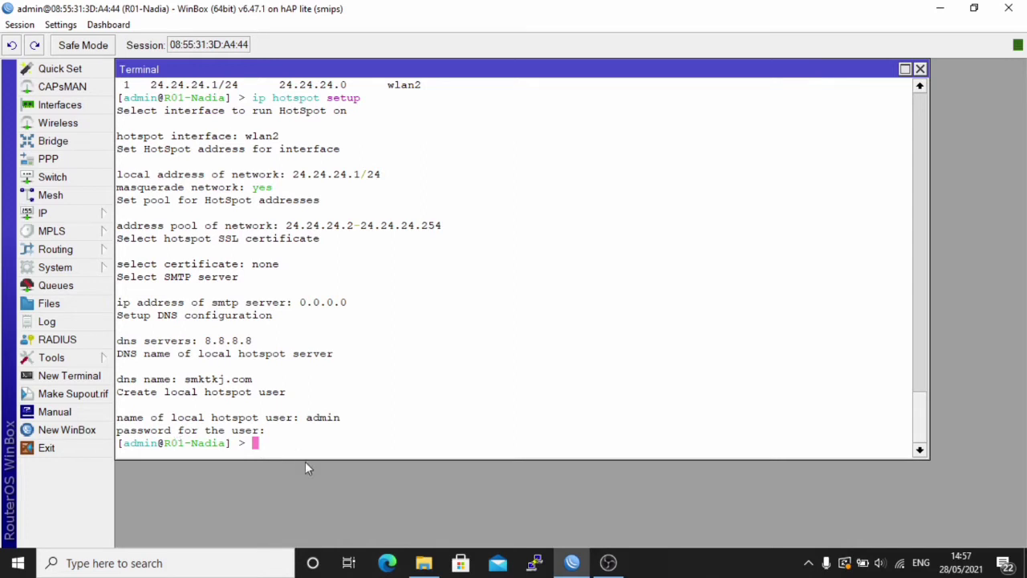
Connect the PC to the open VAP-GURU Wi-Fi network from the taskbar flyout
click(900, 563)
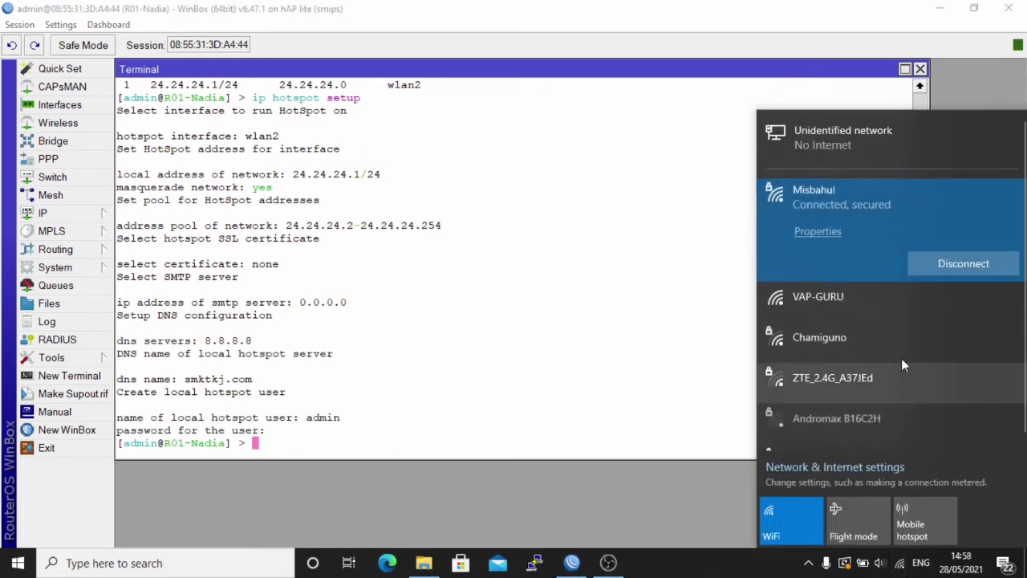
click(896, 293)
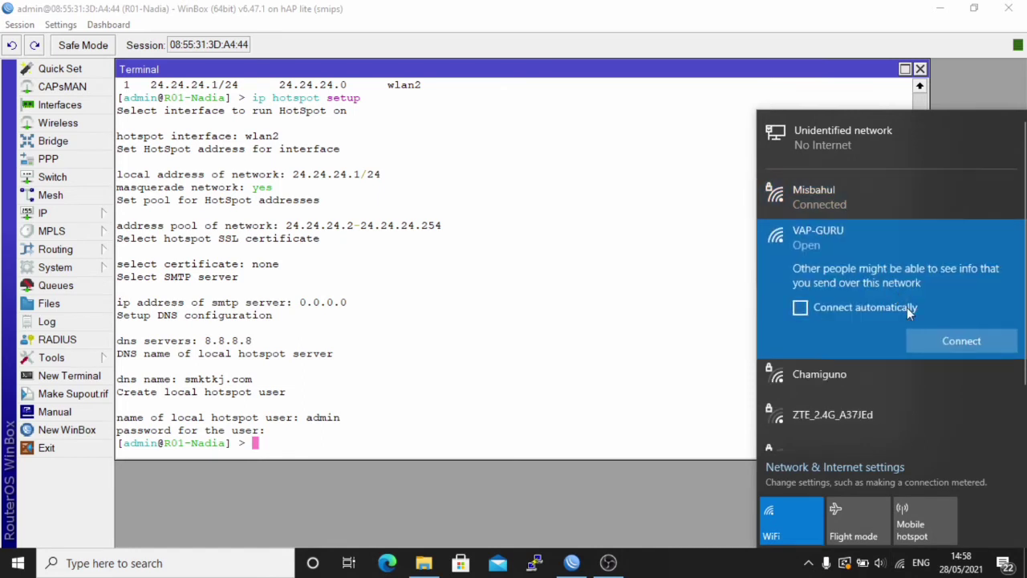
click(928, 340)
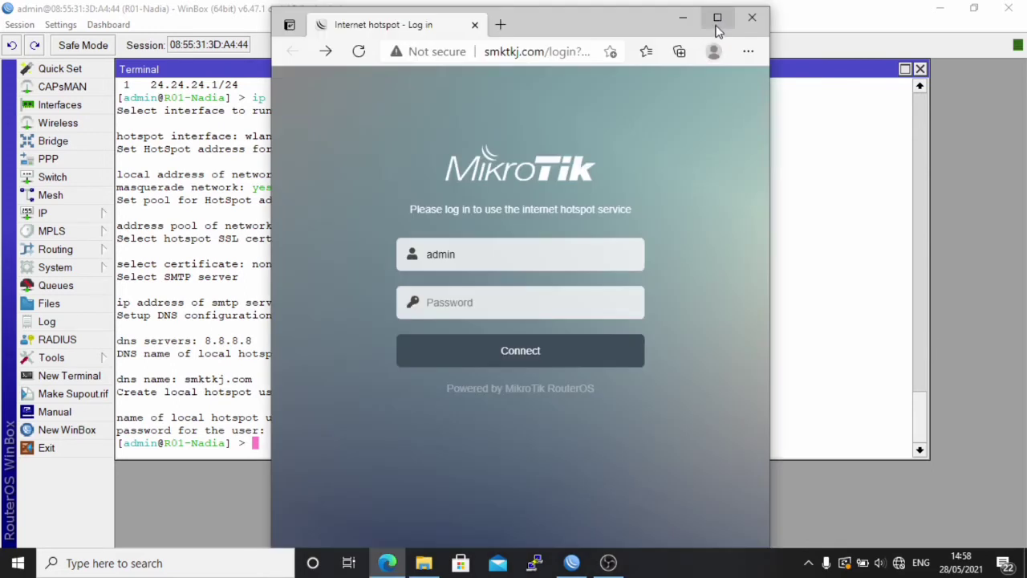
Maximize Edge, log in to the smktkj.com hotspot portal, then minimize the browser
click(717, 24)
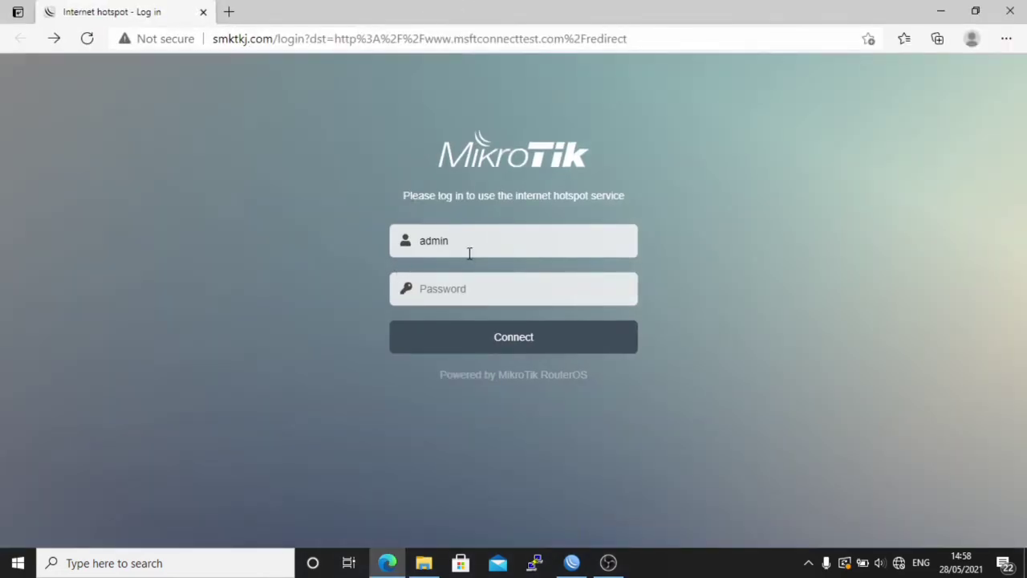
click(496, 350)
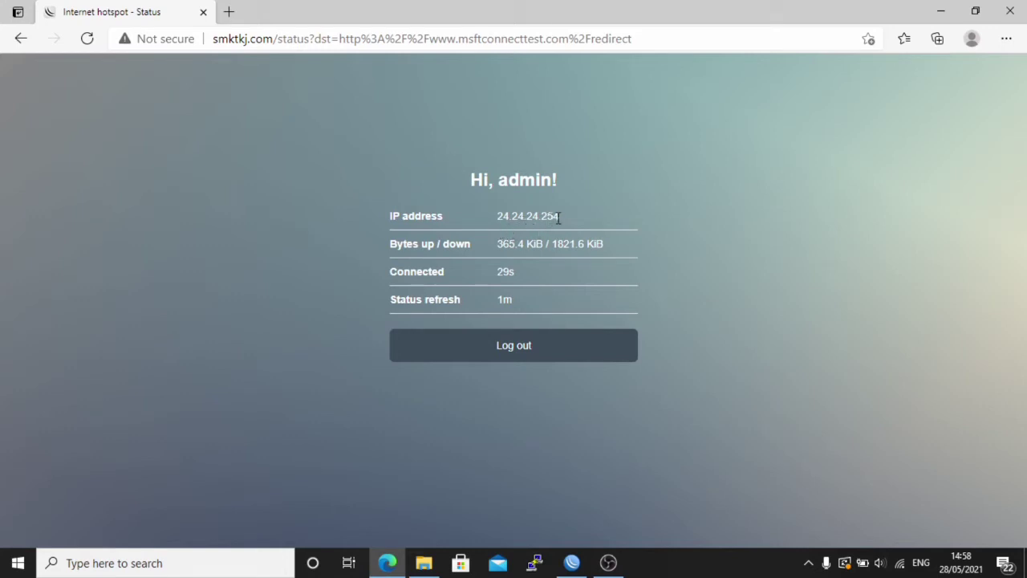
click(941, 10)
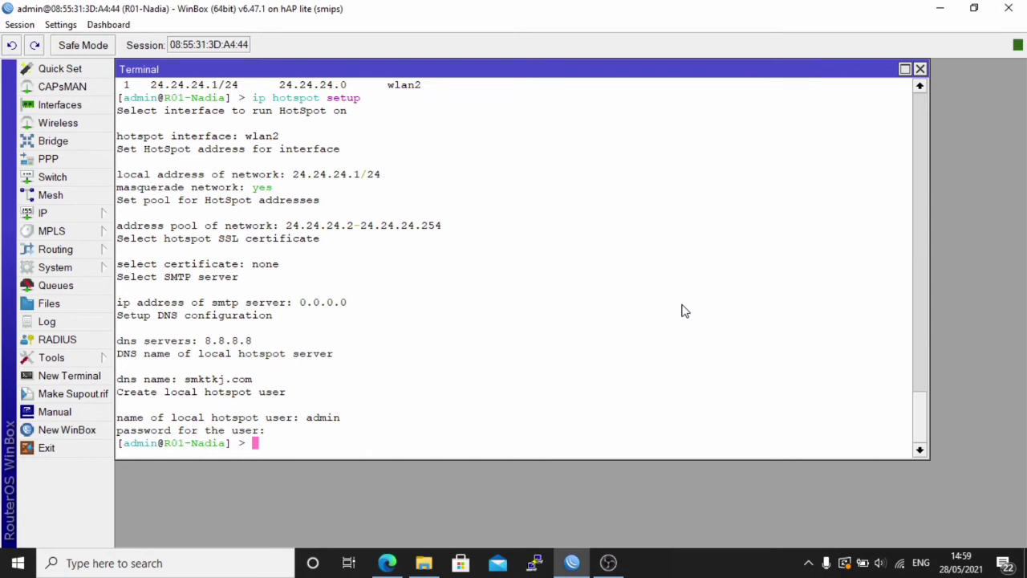
click(899, 563)
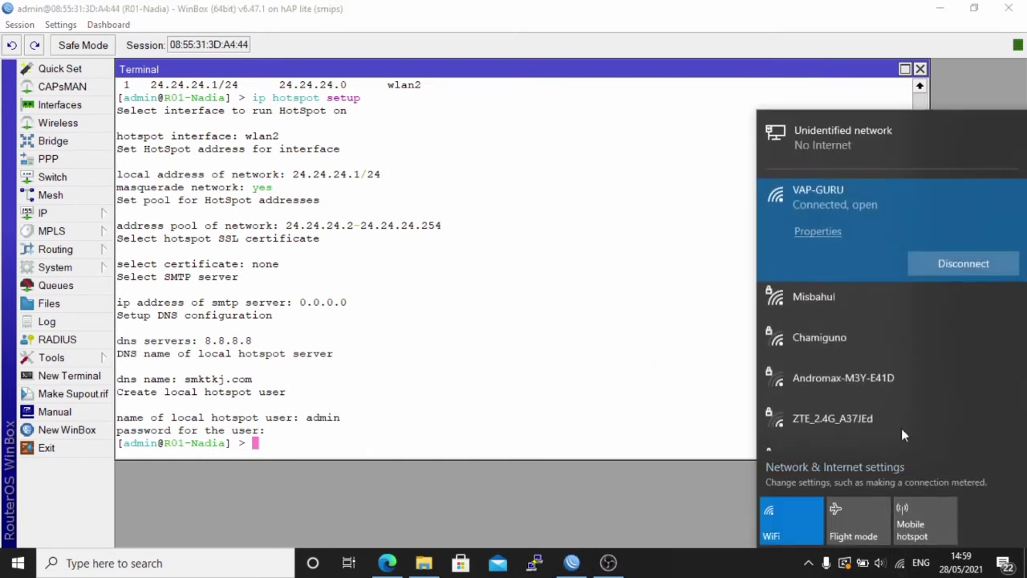
click(818, 231)
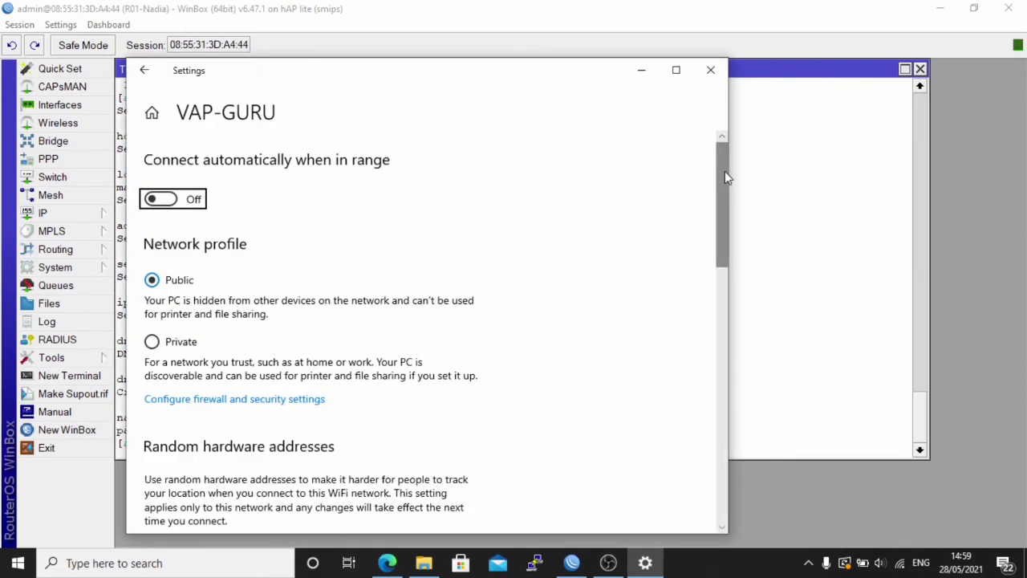
drag(725, 172, 722, 473)
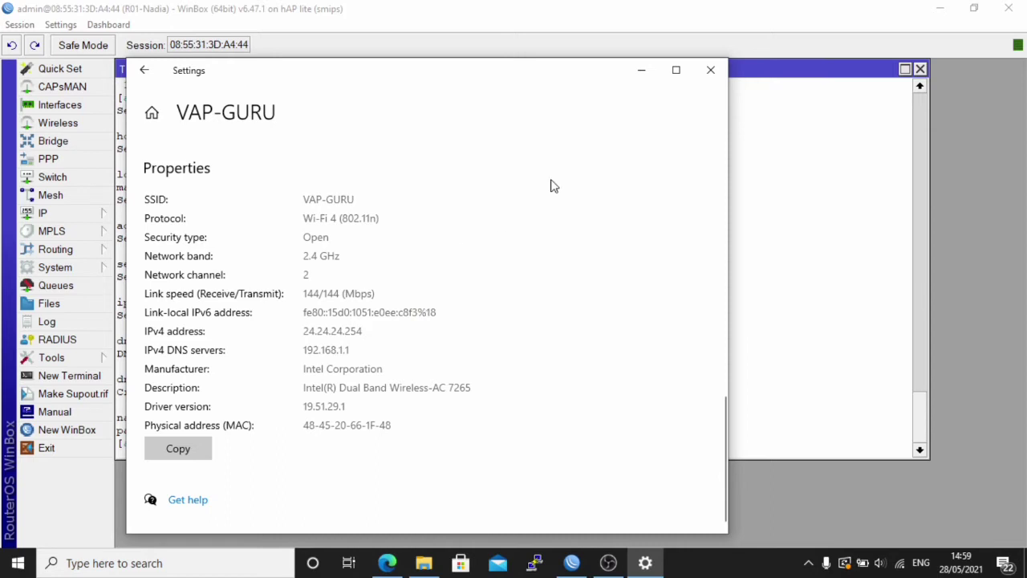
click(711, 70)
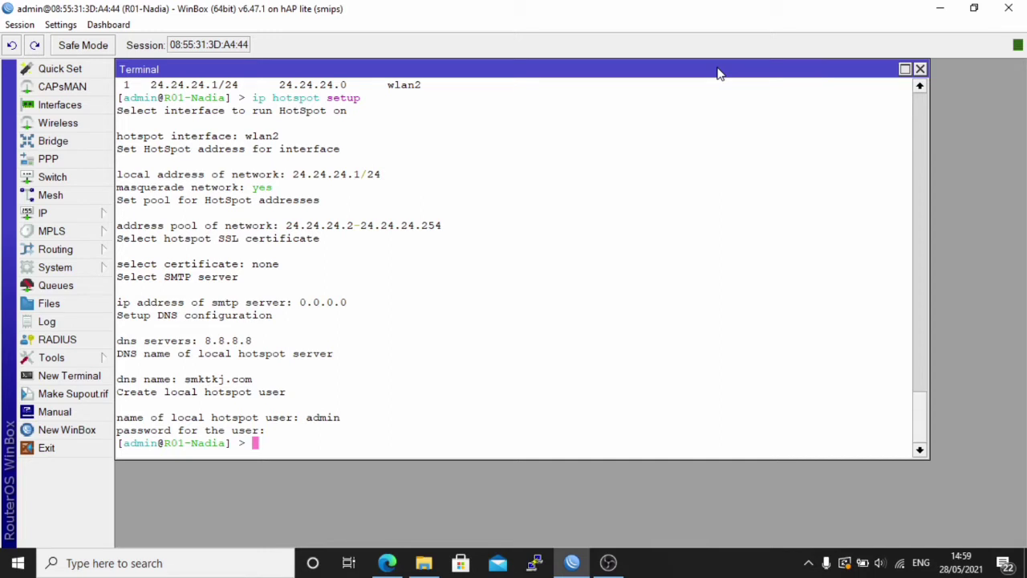
Open Command Prompt, ping 24.24.24.1 and google.com, then close the window
key(super+r)
key(Return)
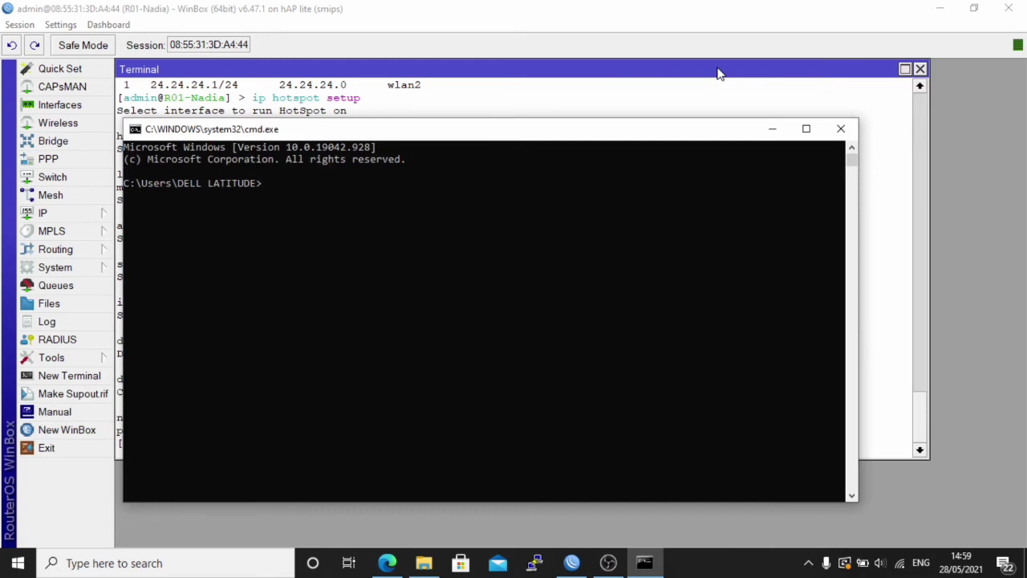
text(ping 24.24.24.1)
key(Return)
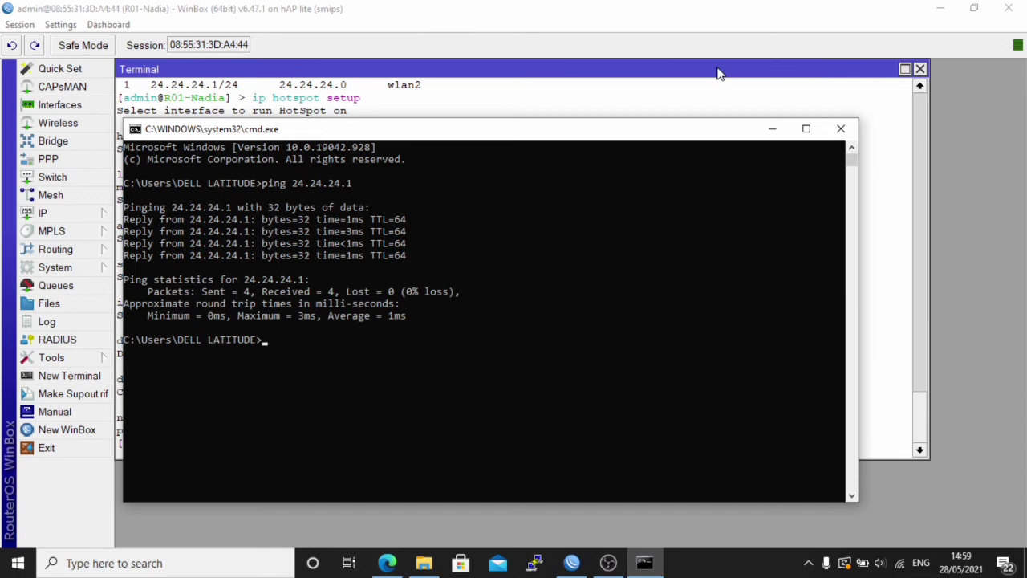
text(ping google.com)
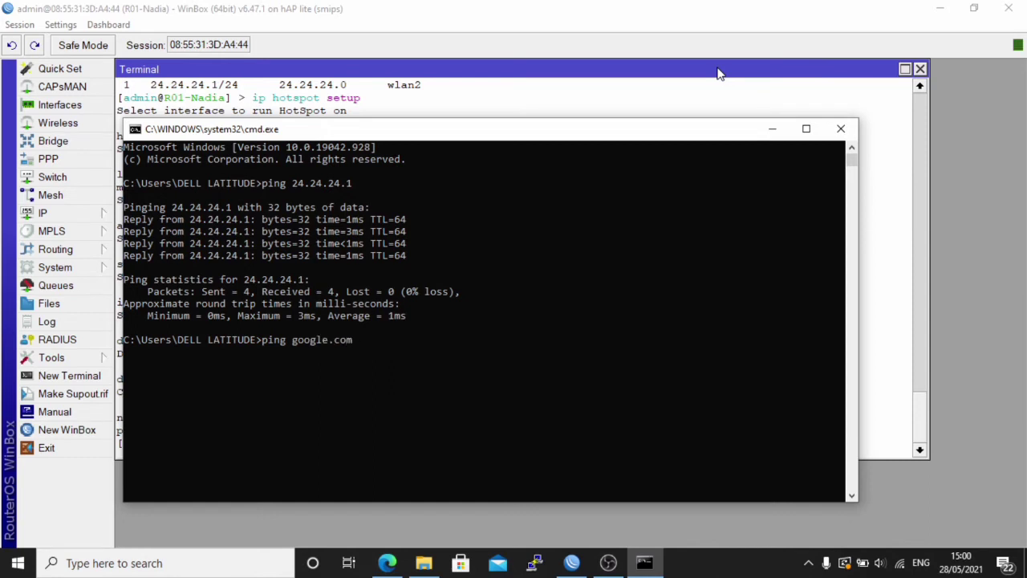
key(Return)
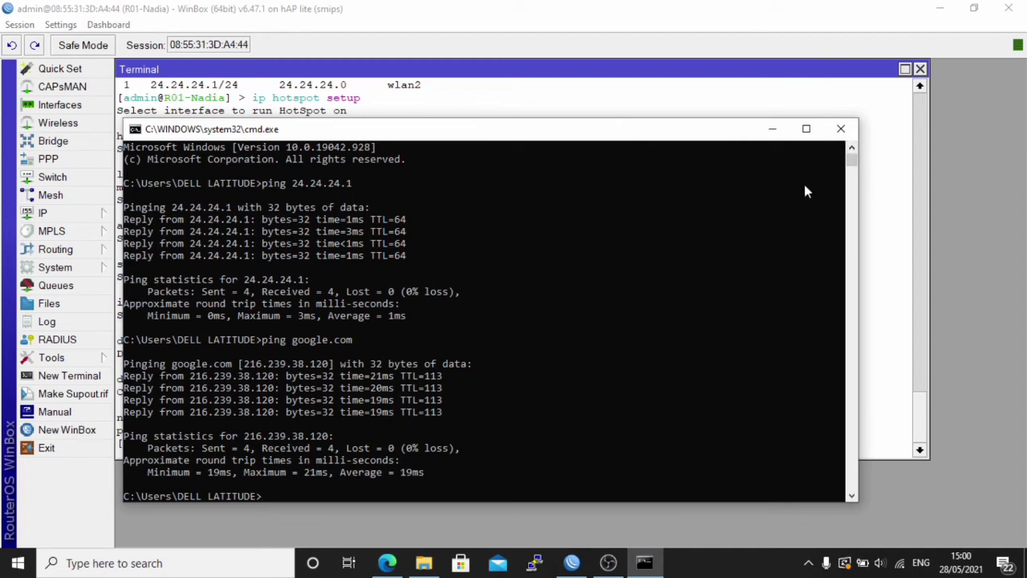
click(841, 129)
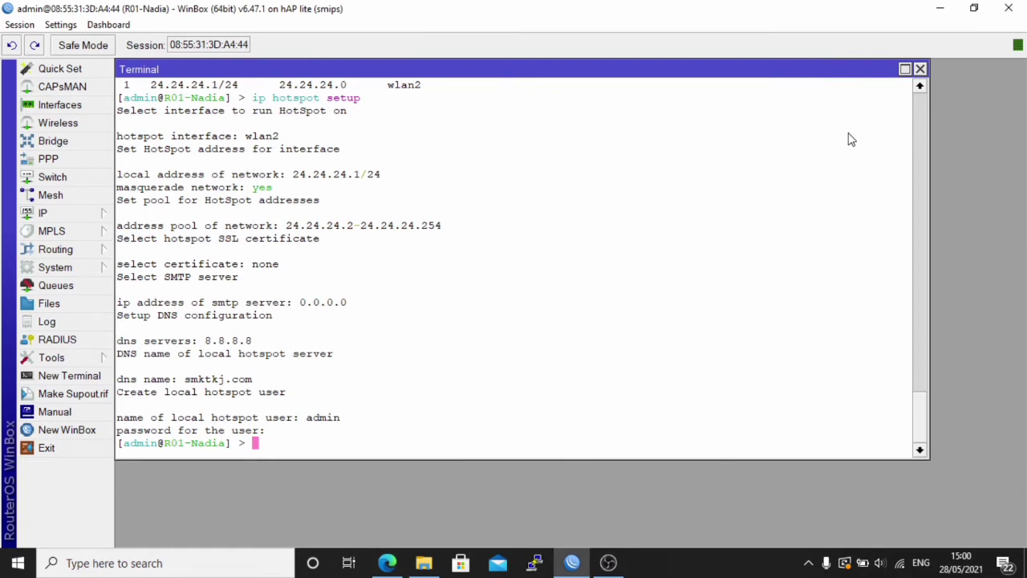
Print hotspot hosts and active sessions, showing admin logged in from 24.24.24.254
text(ip hotspot ho)
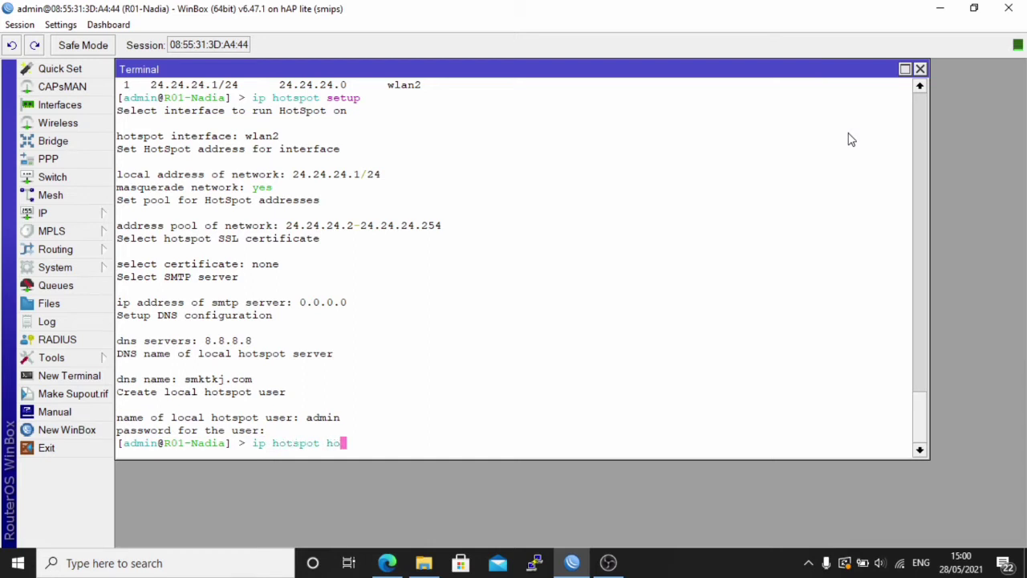
text(st print)
key(Return)
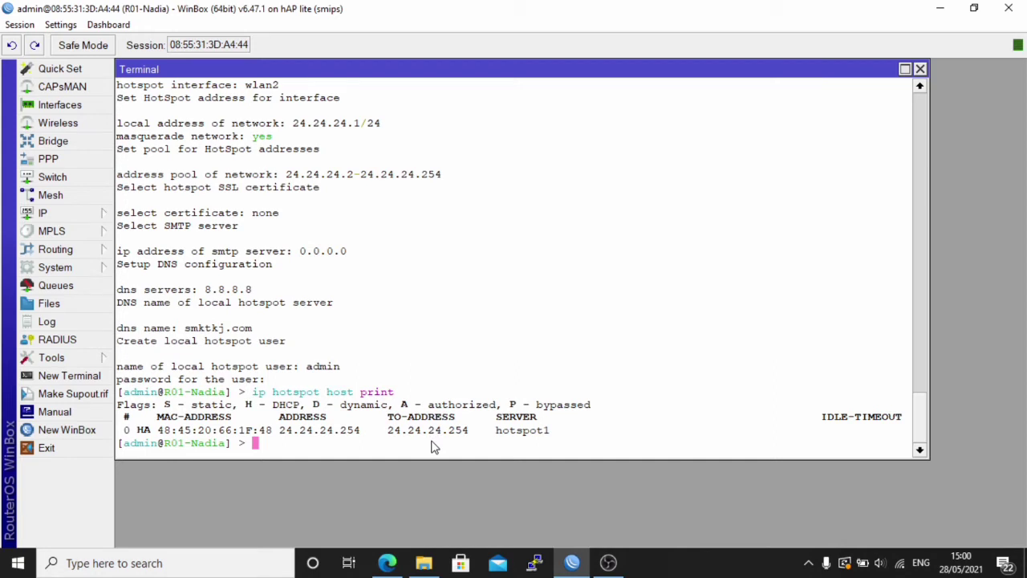
text(ip hotspot ac)
key(Tab)
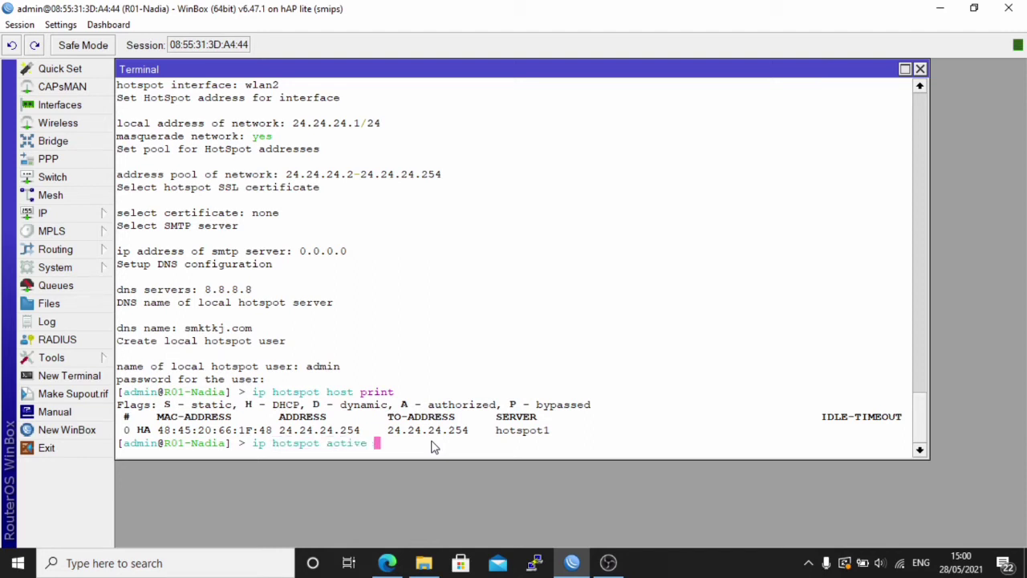
text(pr)
key(Tab)
key(Return)
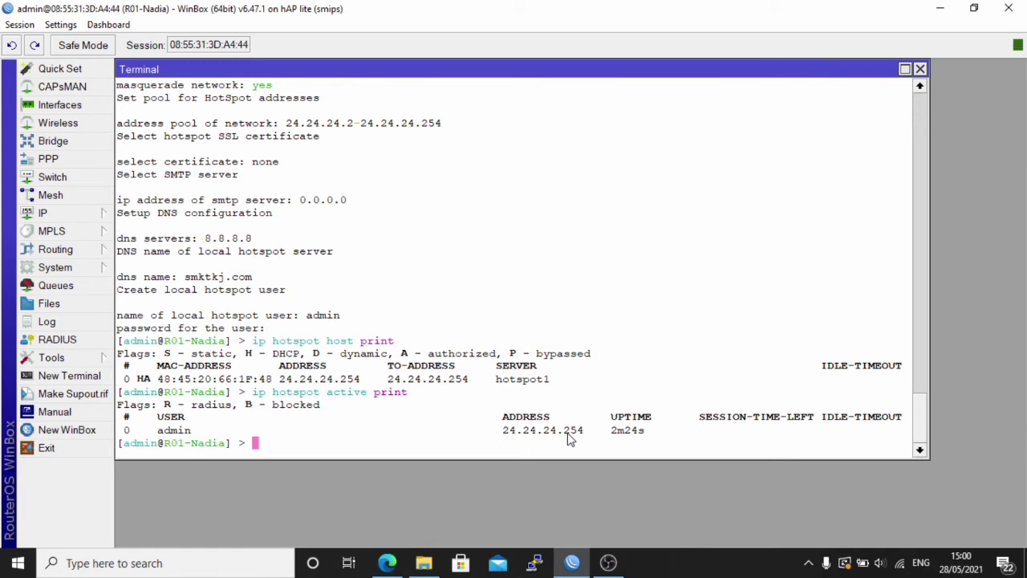
text(interface wi)
Begin security profile auth-siswa with mode dynamic-keys and authentication types wpa-psk,wpa2-psk
key(Tab)
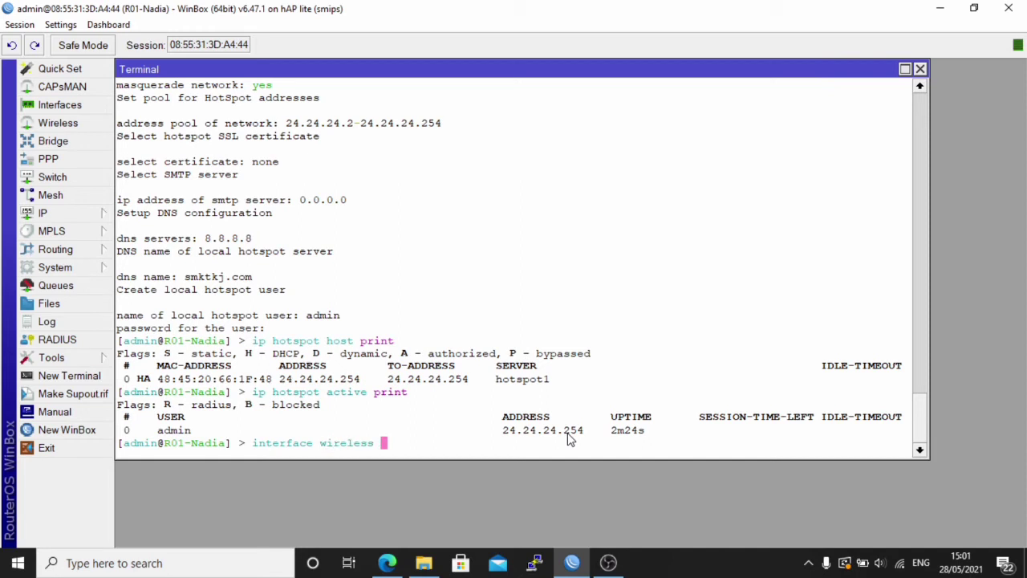
text(secur)
key(Tab)
text(add)
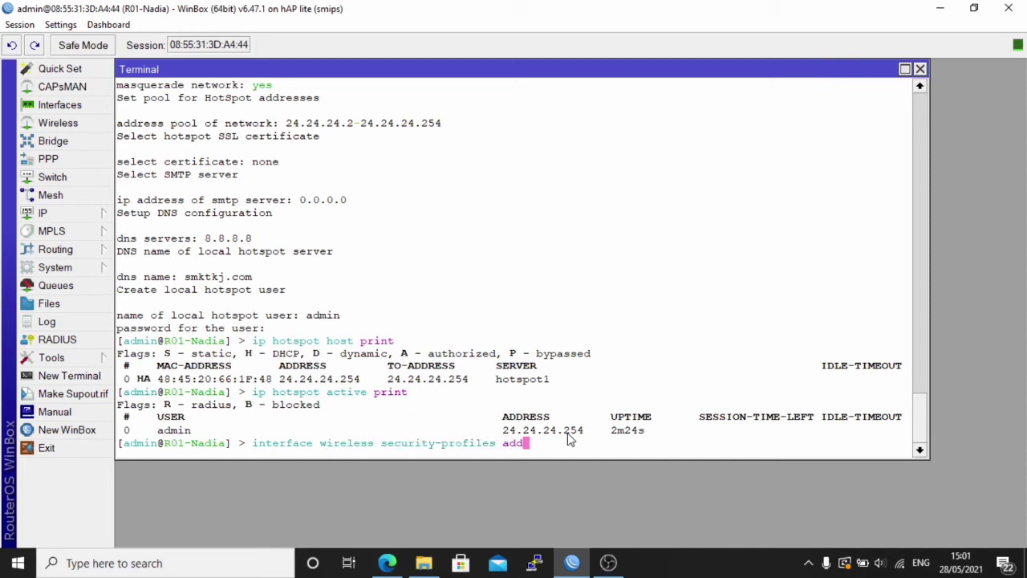
text( name=smth-su)
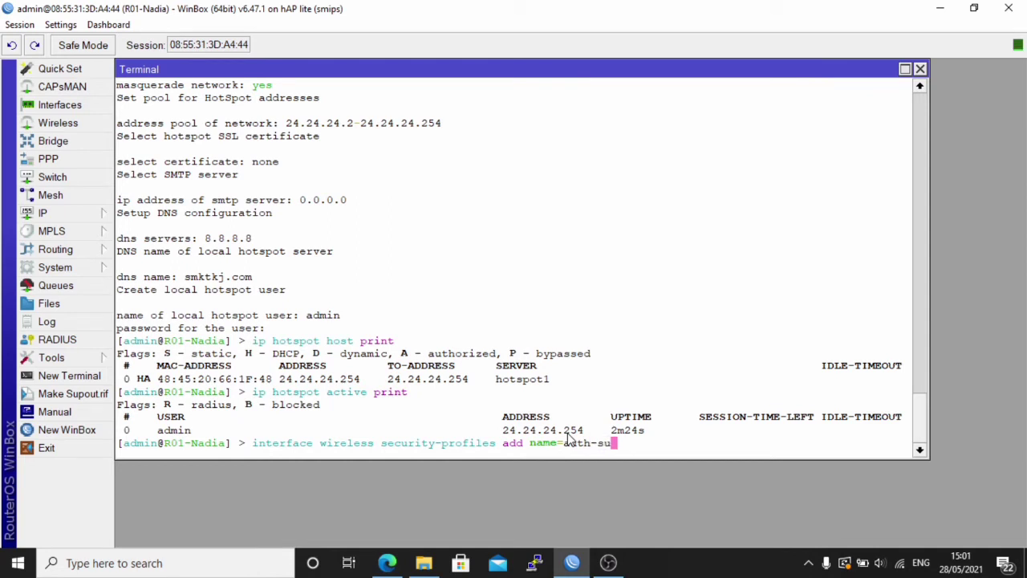
key(BackSpace)
text(iswa mode=d)
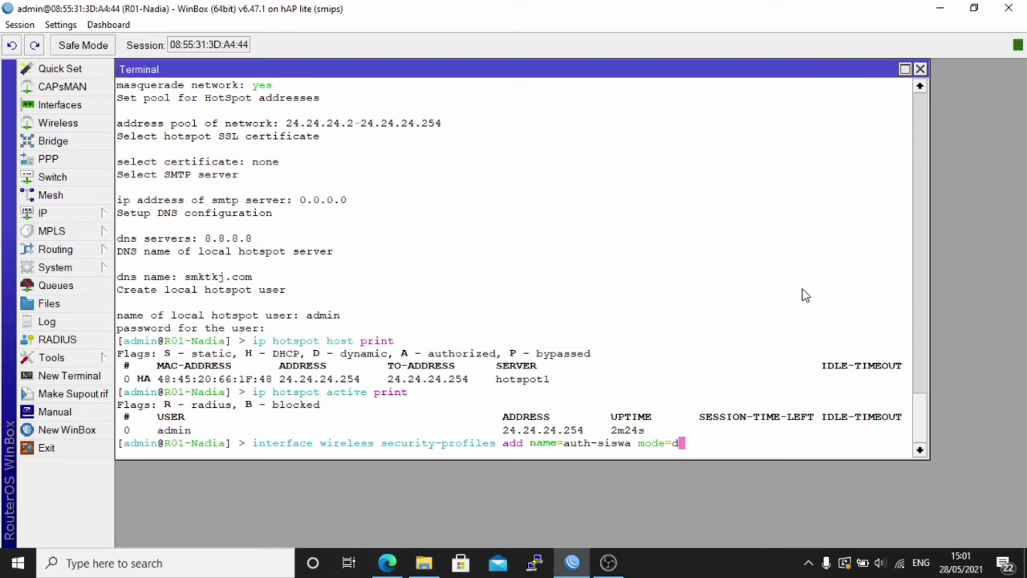
key(Tab)
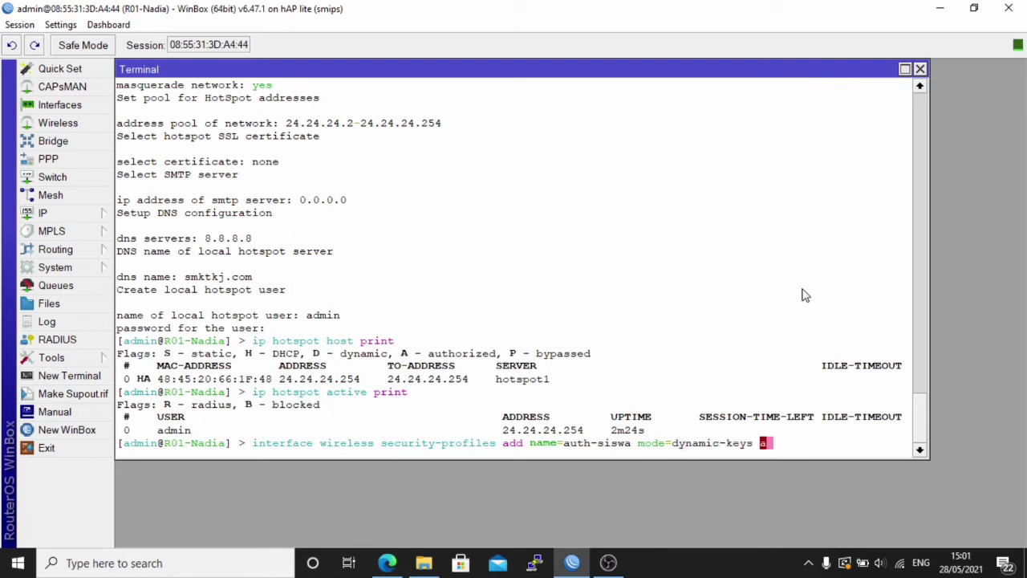
text(au)
key(Tab)
text(w)
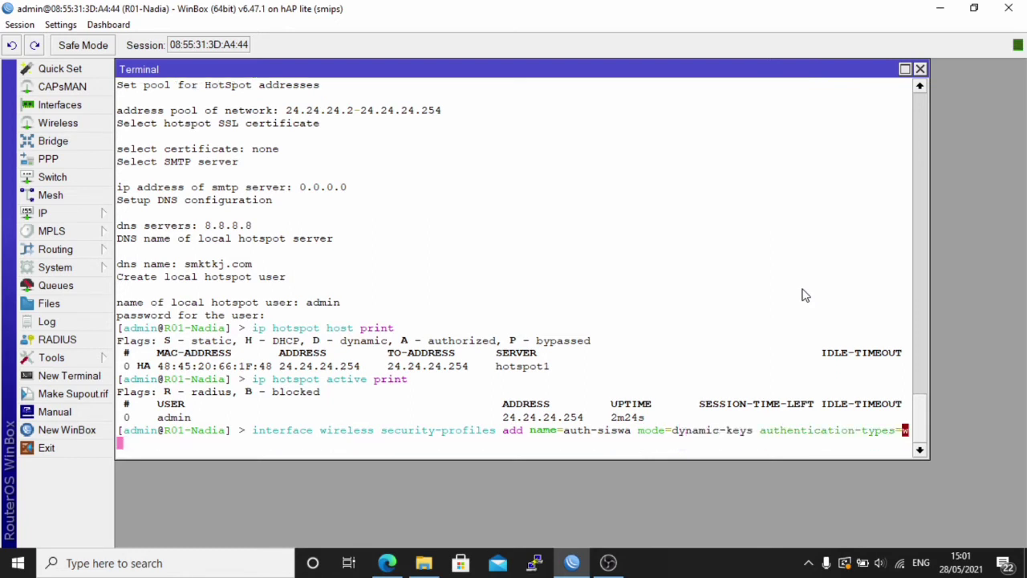
text(pa-psk,w)
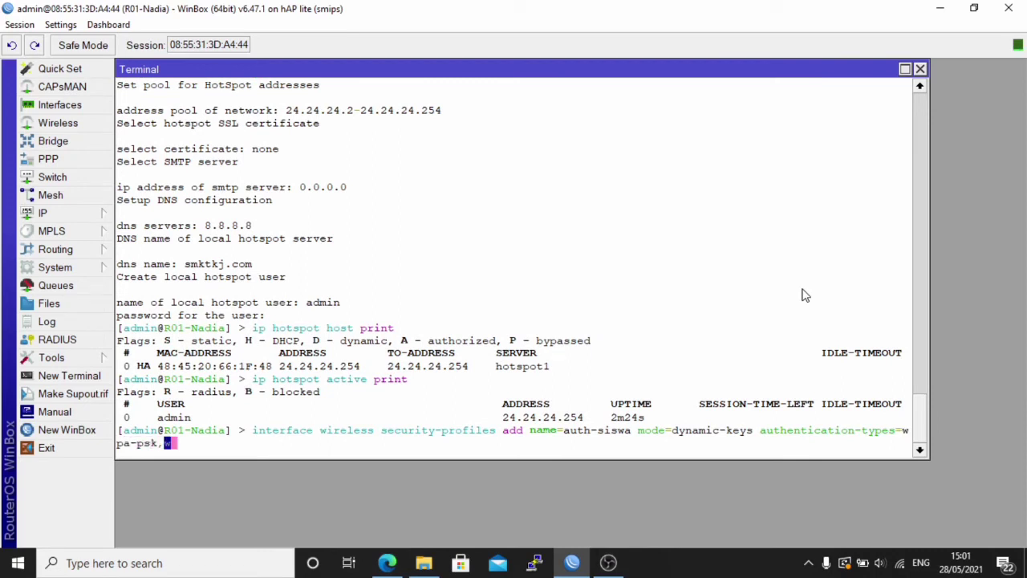
text(pa2-psk)
Add aes-ccm,tkip unicast and group ciphers plus WPA/WPA2 pre-shared keys, and run the command
text(un)
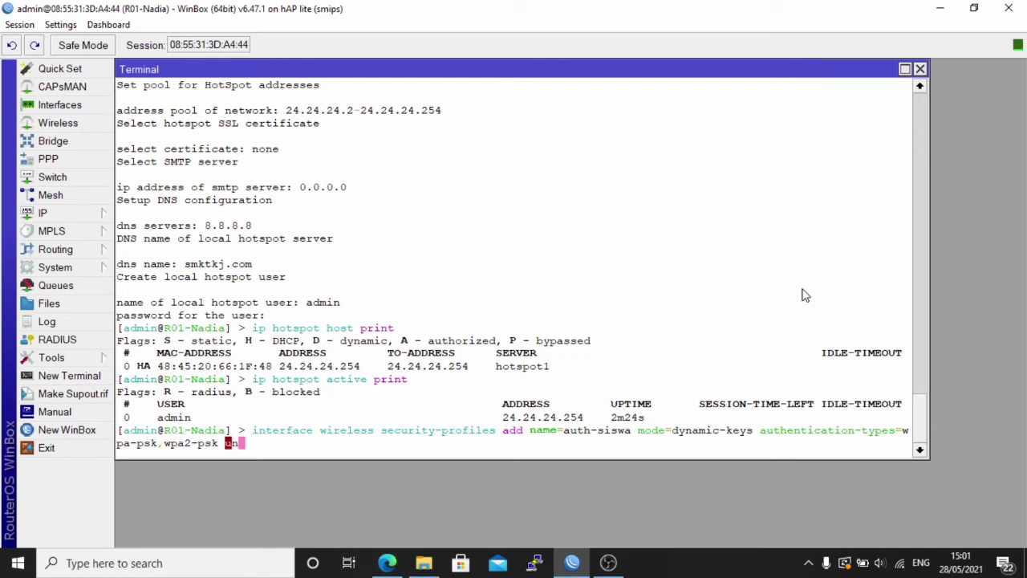
text(icast-ciphers=aes-ccm,)
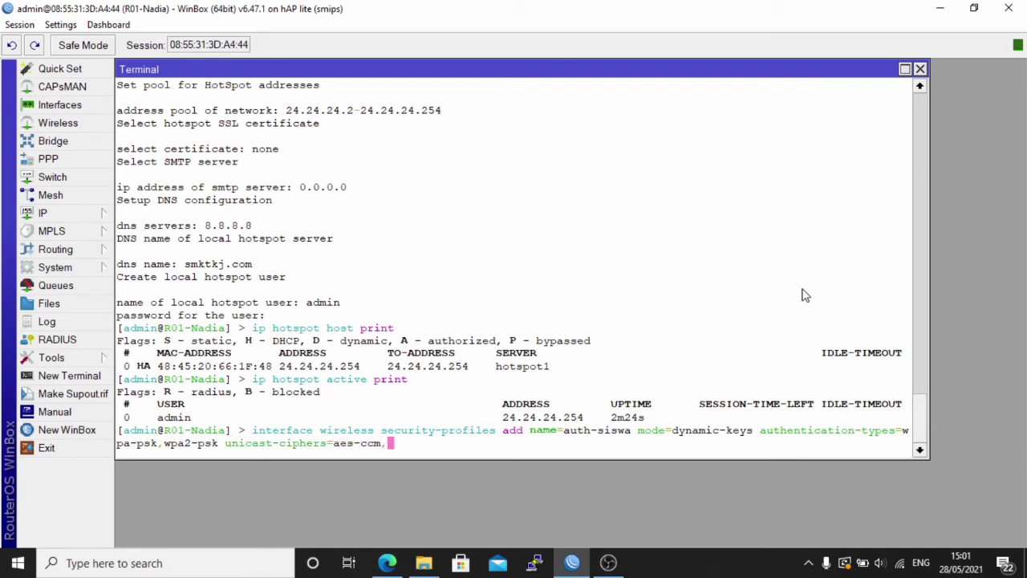
text(tkip group-c)
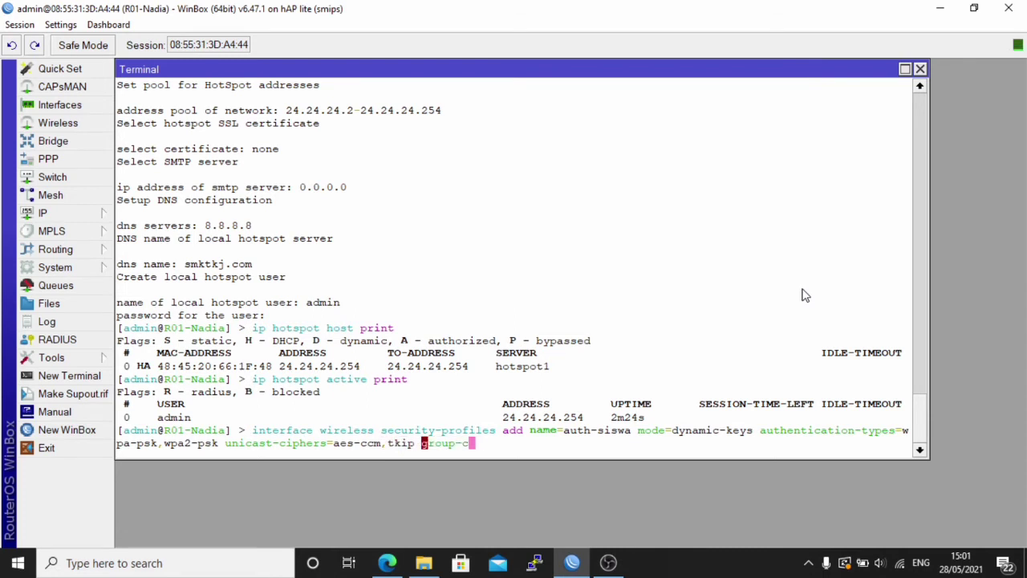
key(Tab)
text(aes)
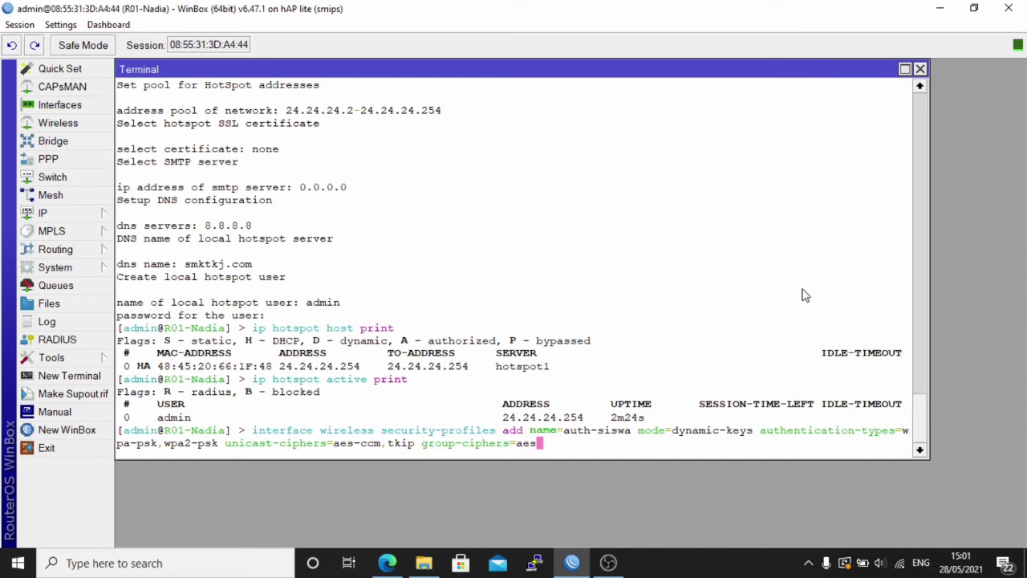
key(Tab)
text(,tkip wpa)
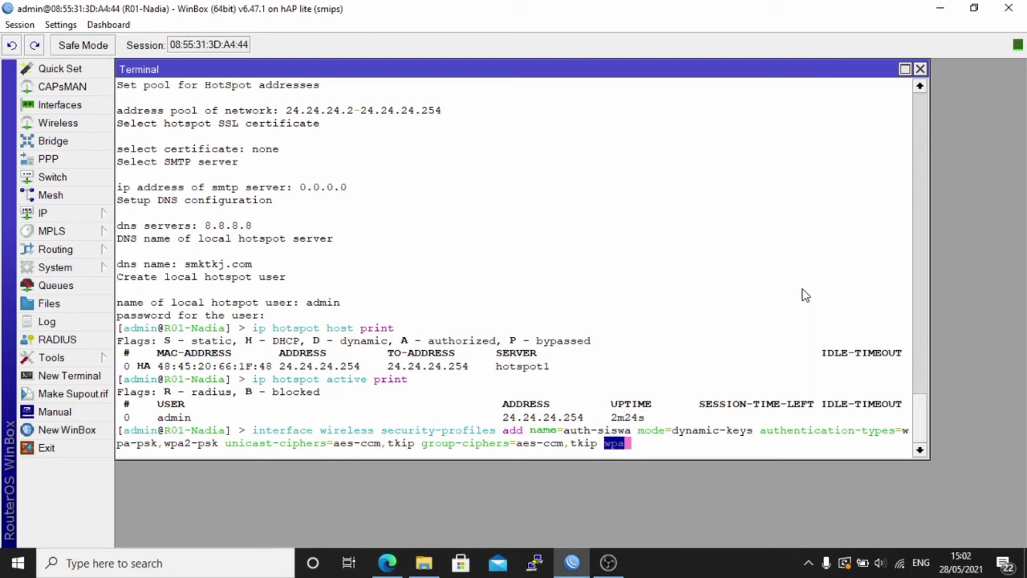
text(-pr)
key(Tab)
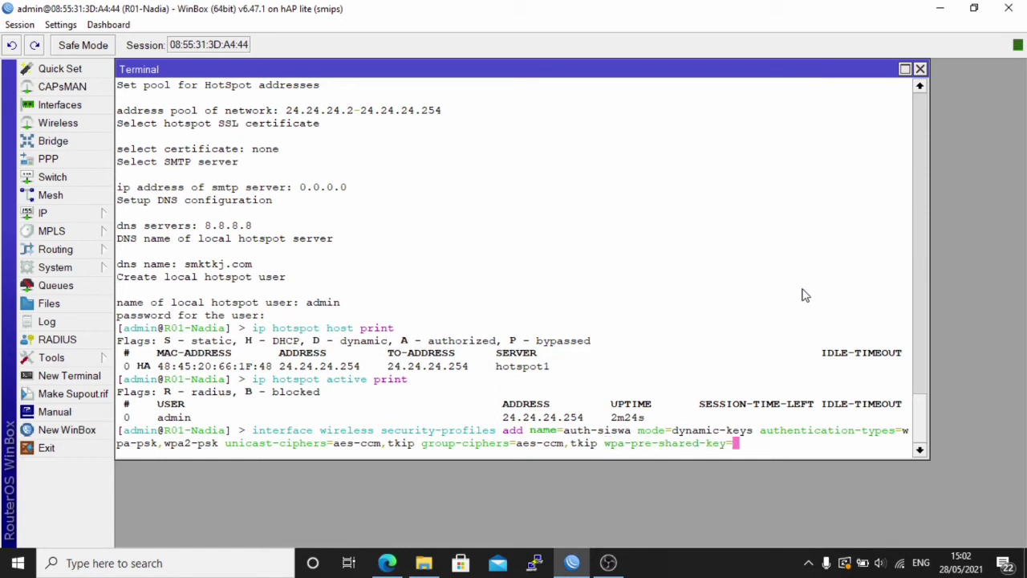
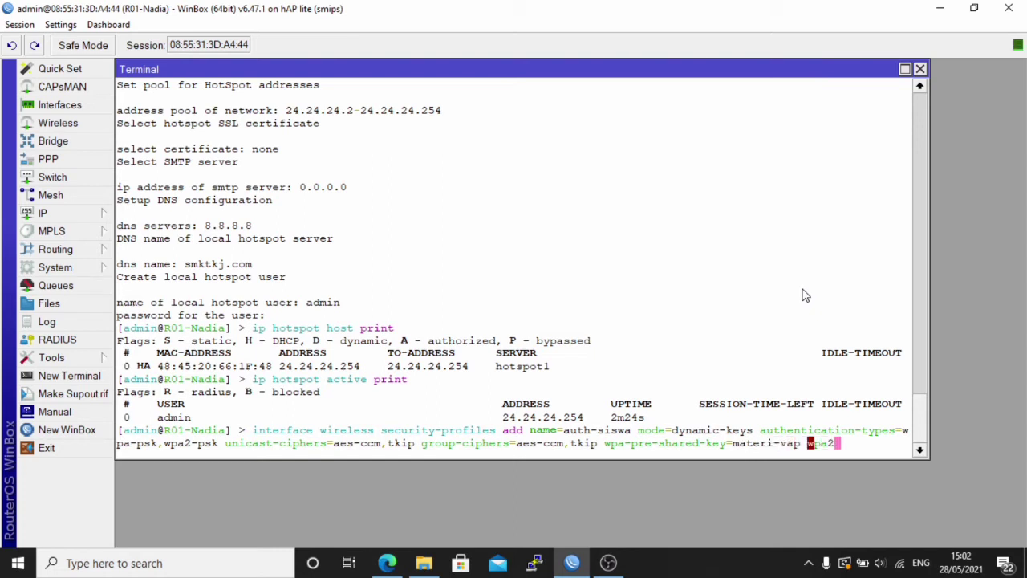
text(-pre-shared-key=)
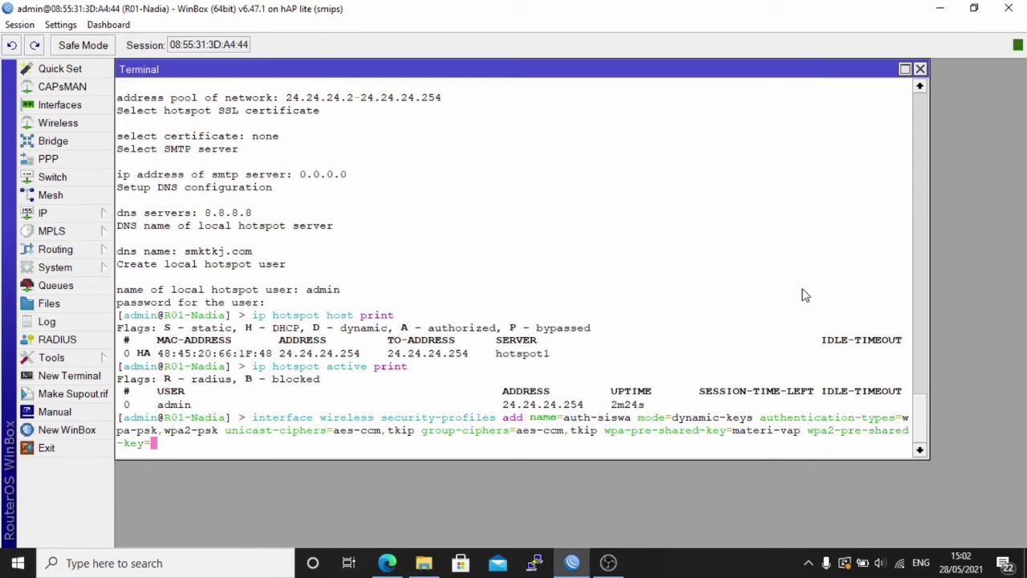
key(Return)
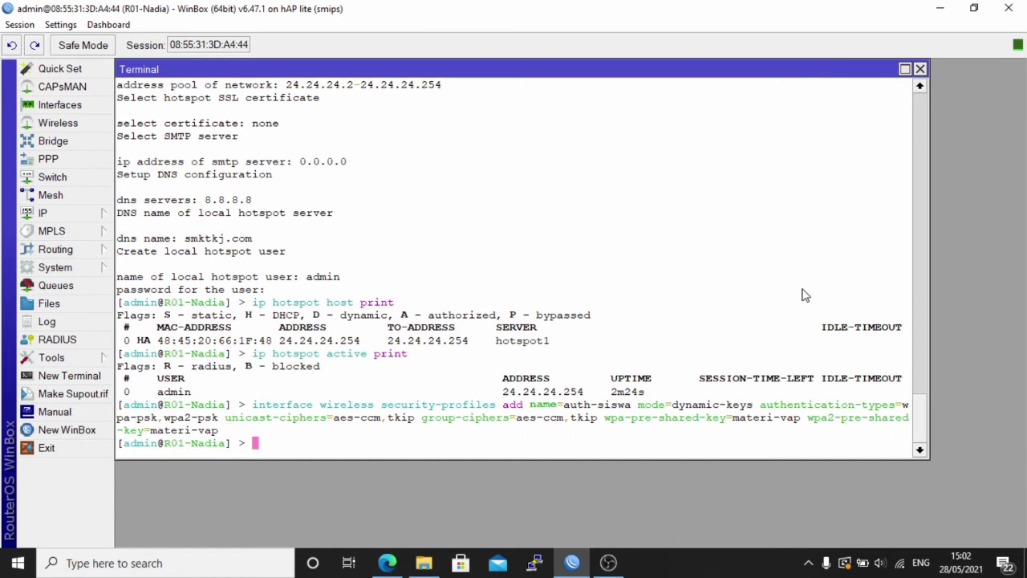
Print the wireless security profiles to check auth-siswa beside default and auth-vap
text(interface wire)
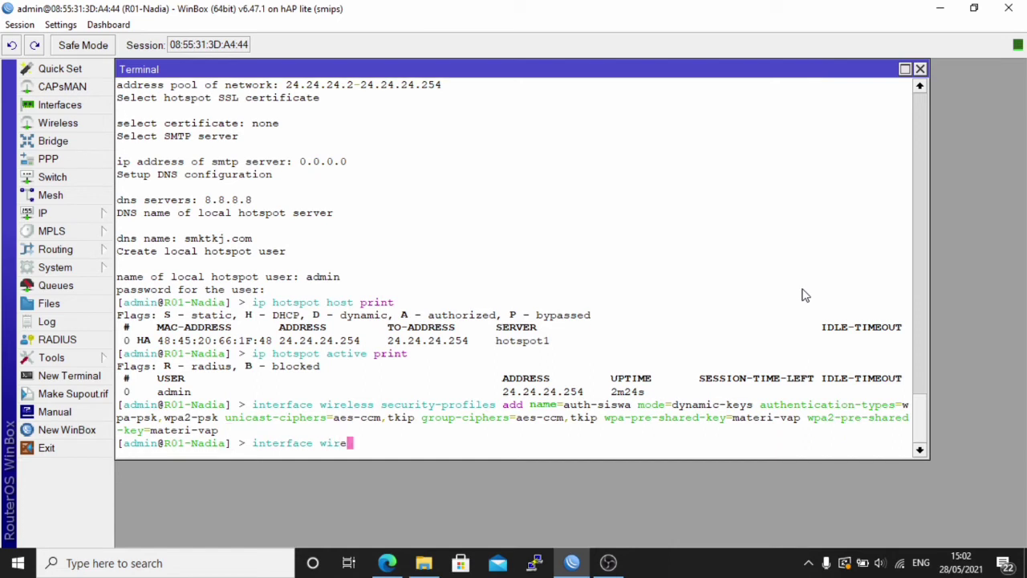
text(less secu)
key(Tab)
text(print)
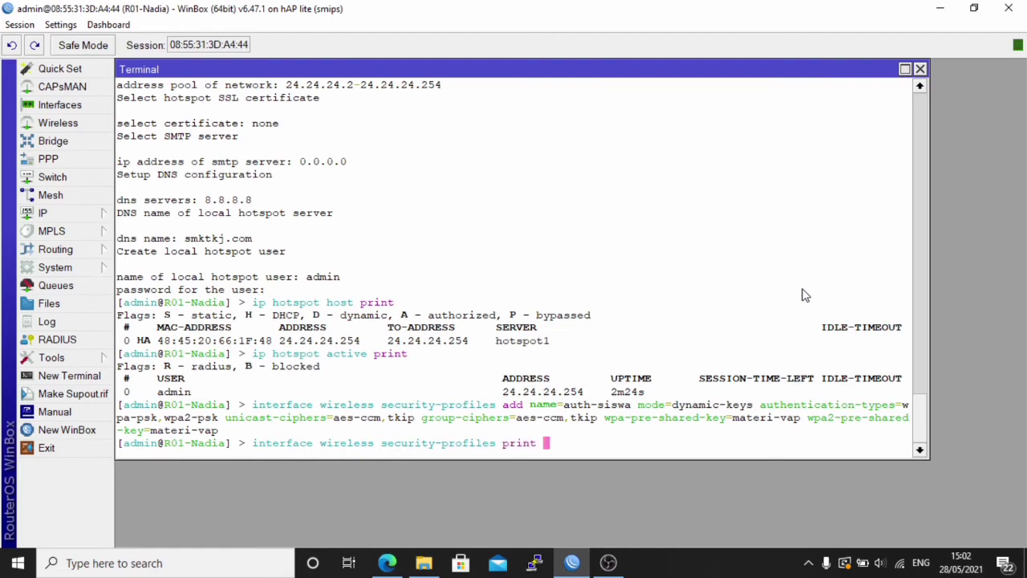
key(Return)
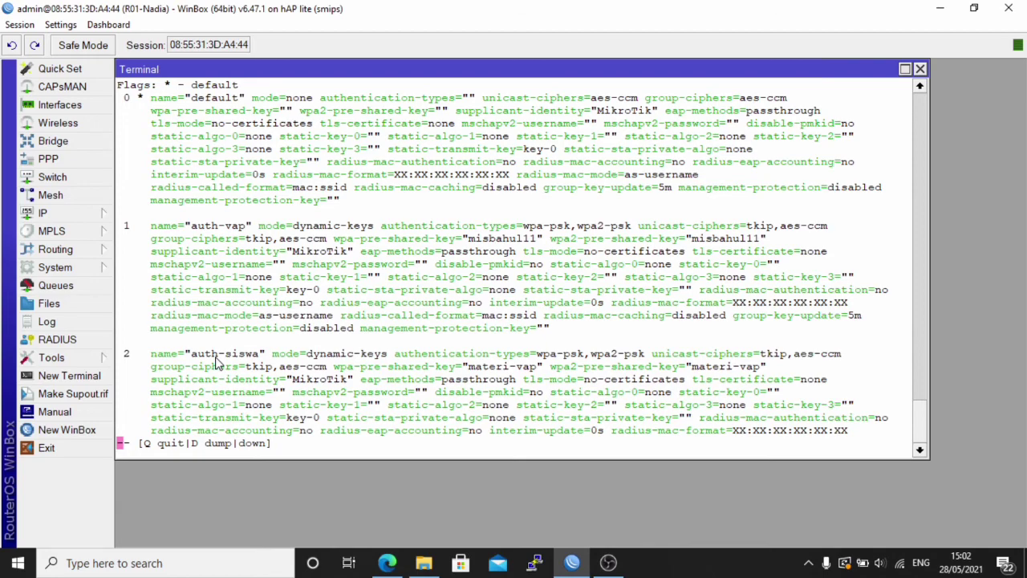
Quit the security profile listing and return to the terminal prompt
key(q)
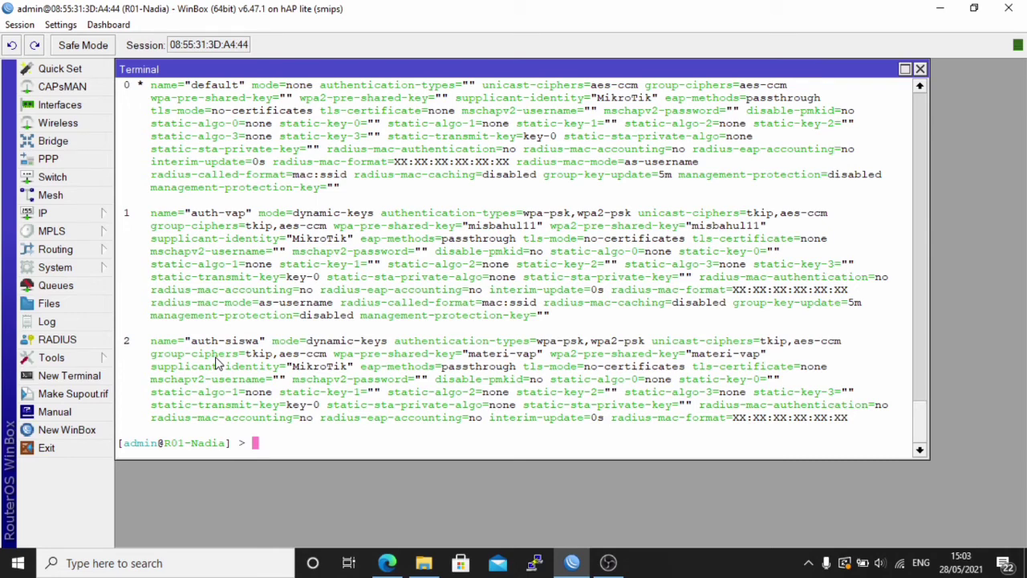
Start an 'interface wireless add' command with master-interface wlan1
text(int)
key(Tab)
text(wire)
key(Tab)
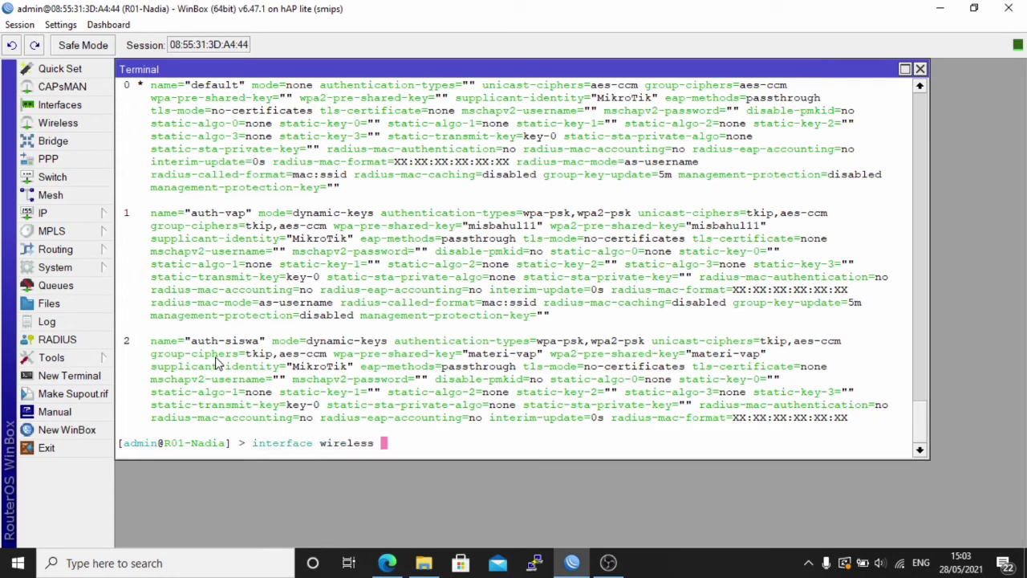
text(add m)
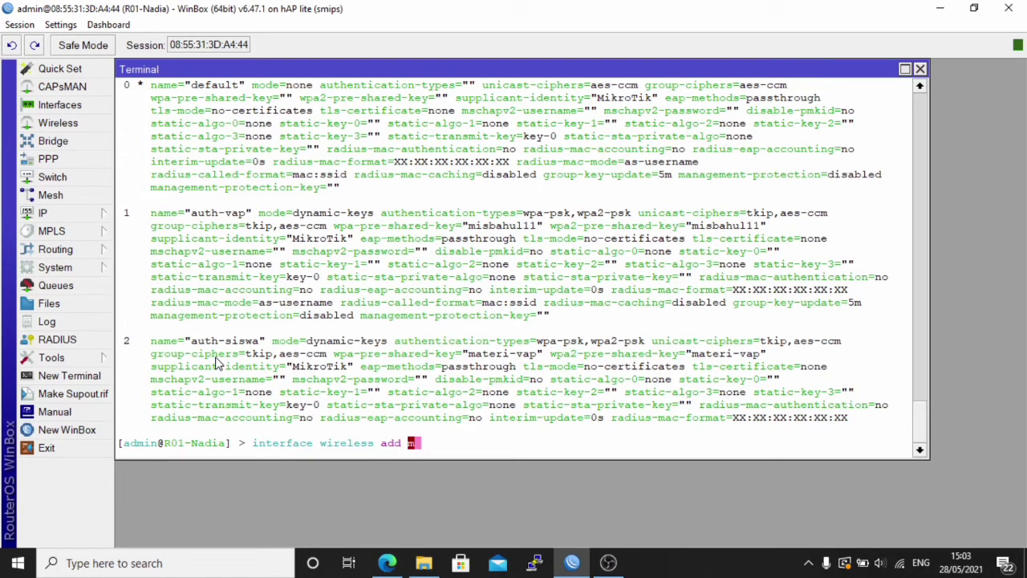
text(a)
key(Tab)
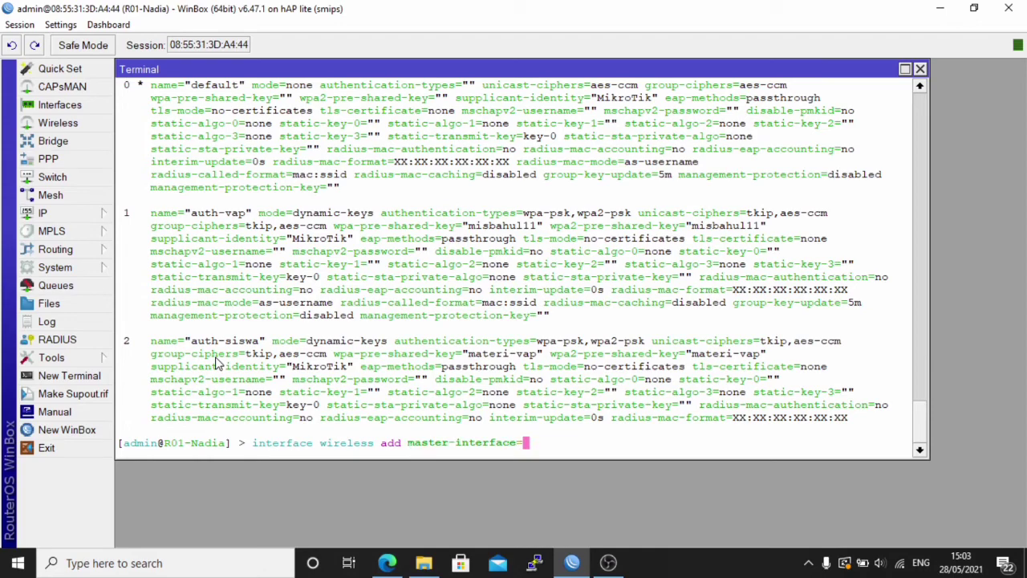
text(wla)
key(Tab)
Add mode ap-bridge, SSID VAP-SISWA and security profile auth-siswa, then run it to create the virtual AP
text(mode=ap-b)
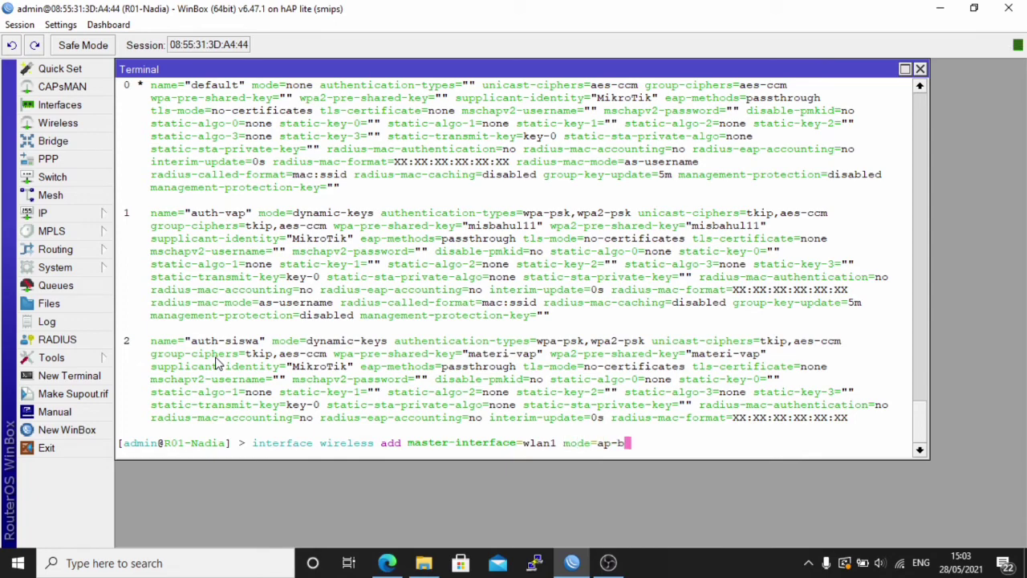
key(Tab)
text(aa)
key(BackSpace)
key(BackSpace)
key(BackSpace)
text(ssid=VAP-S)
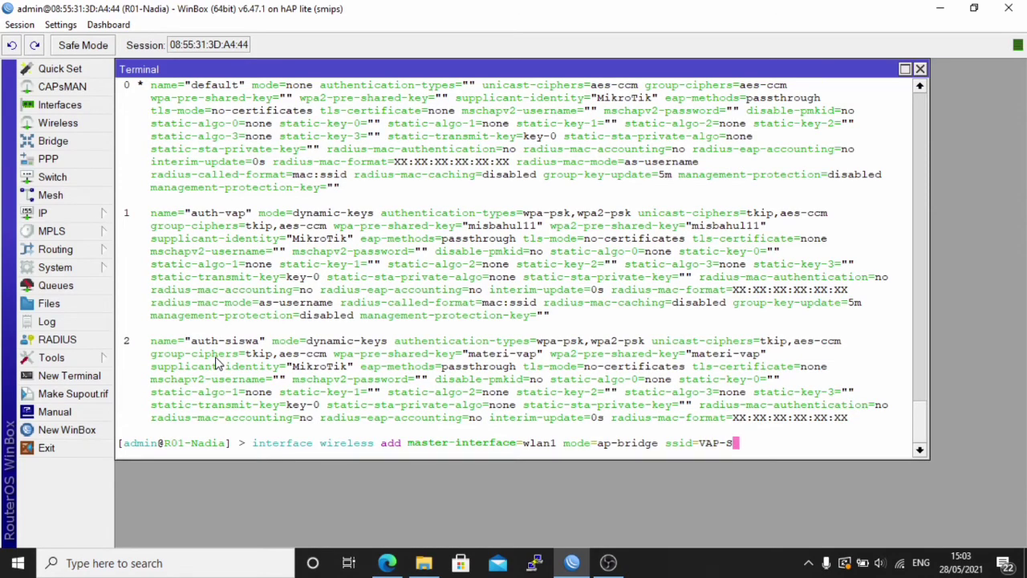
text(ISWAsecu)
key(BackSpace)
key(BackSpace)
key(BackSpace)
key(BackSpace)
key(BackSpace)
text(secu)
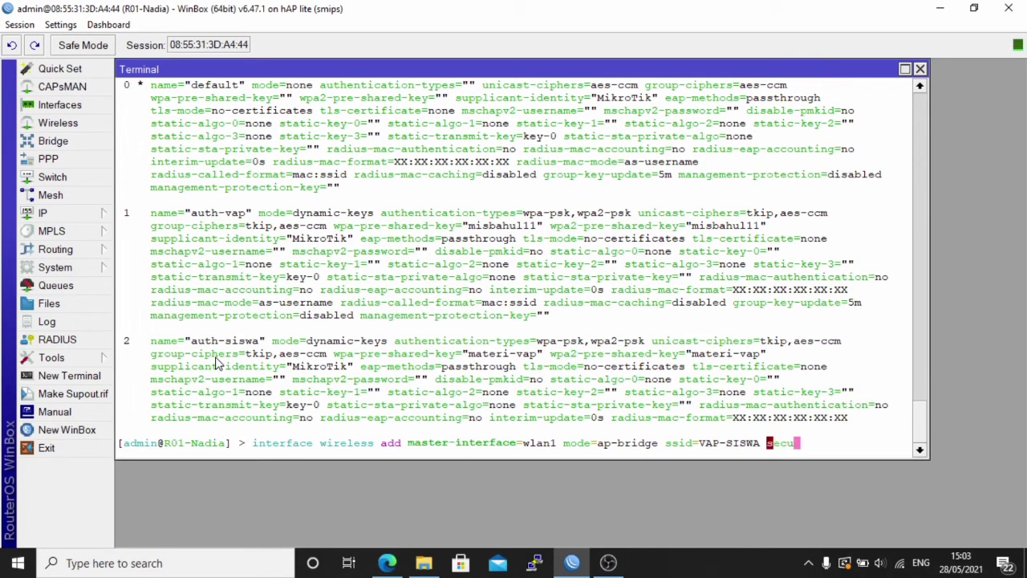
key(Tab)
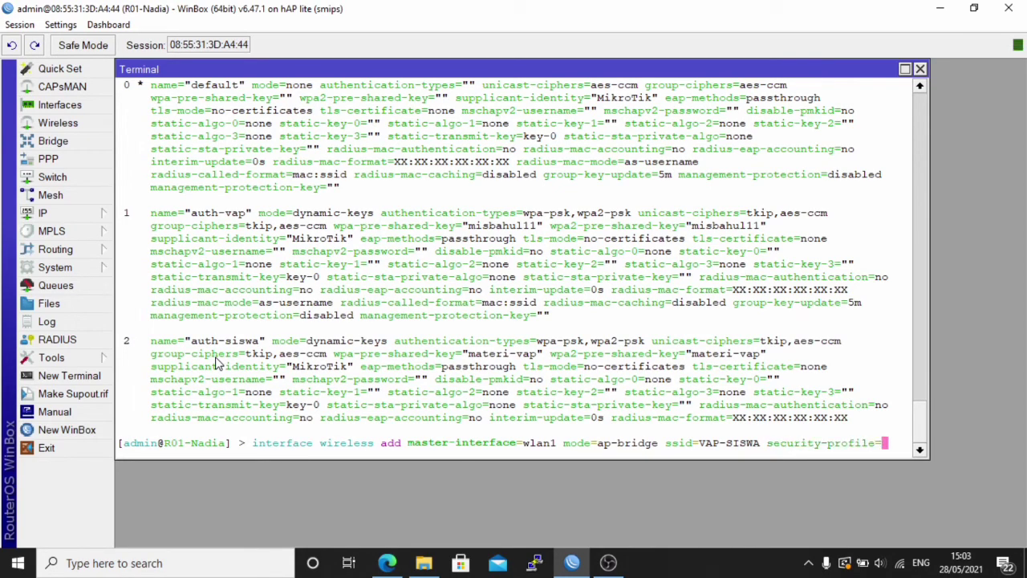
text(auth-)
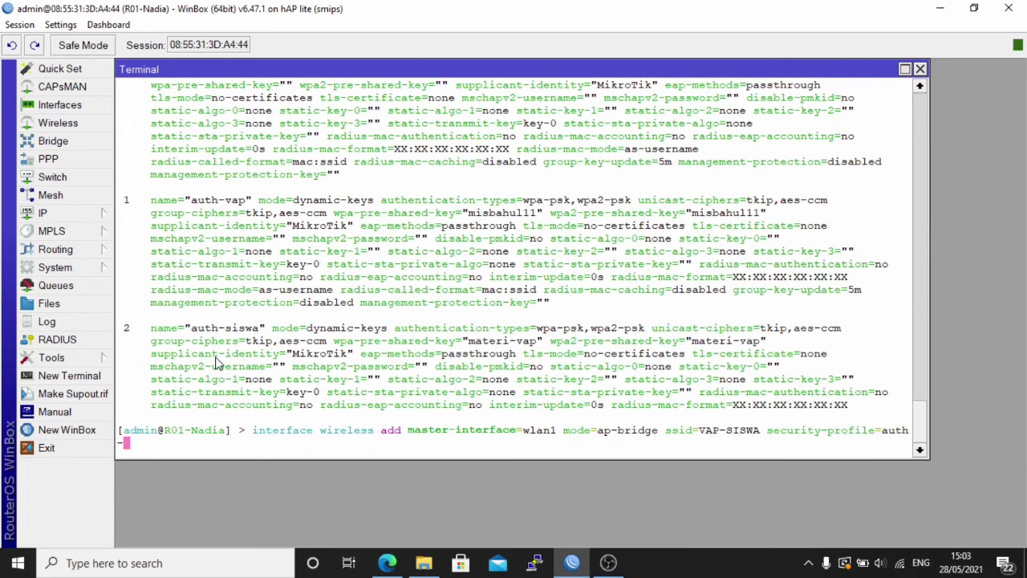
text(siswa)
key(Return)
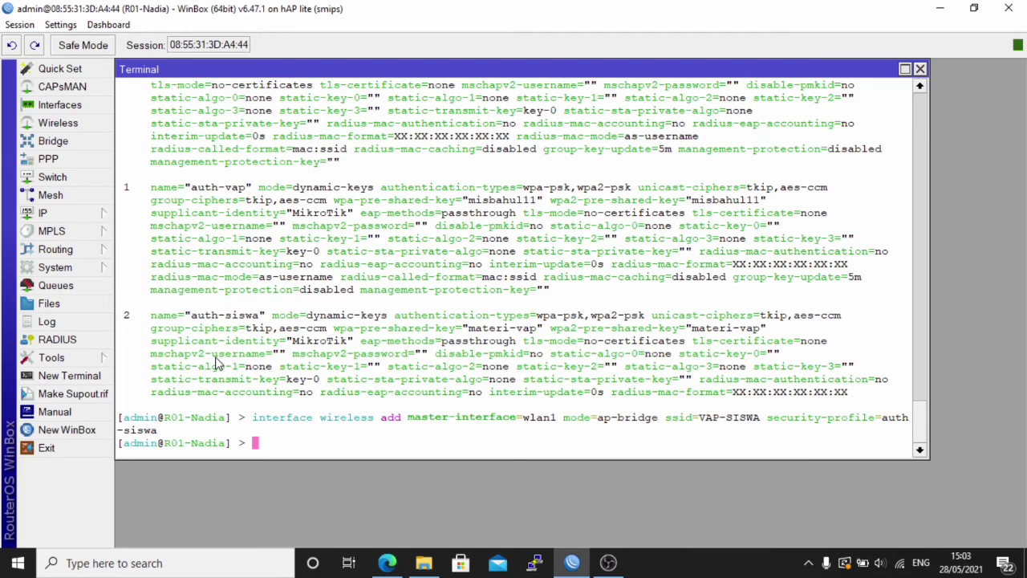
text(interface wire)
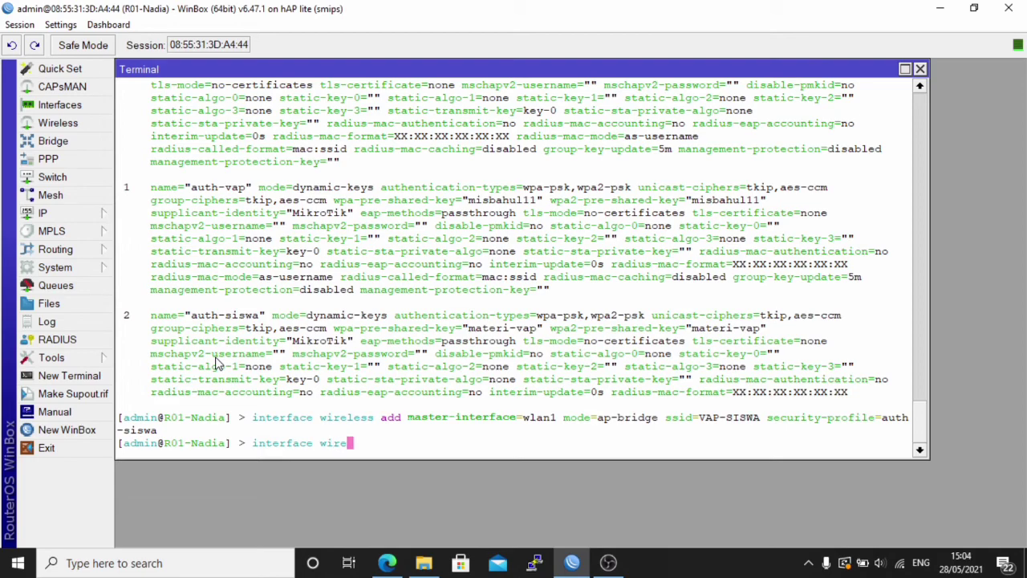
text(less print)
List wireless interfaces, enable wlan3, and list again to confirm VAP-SISWA is active
key(Return)
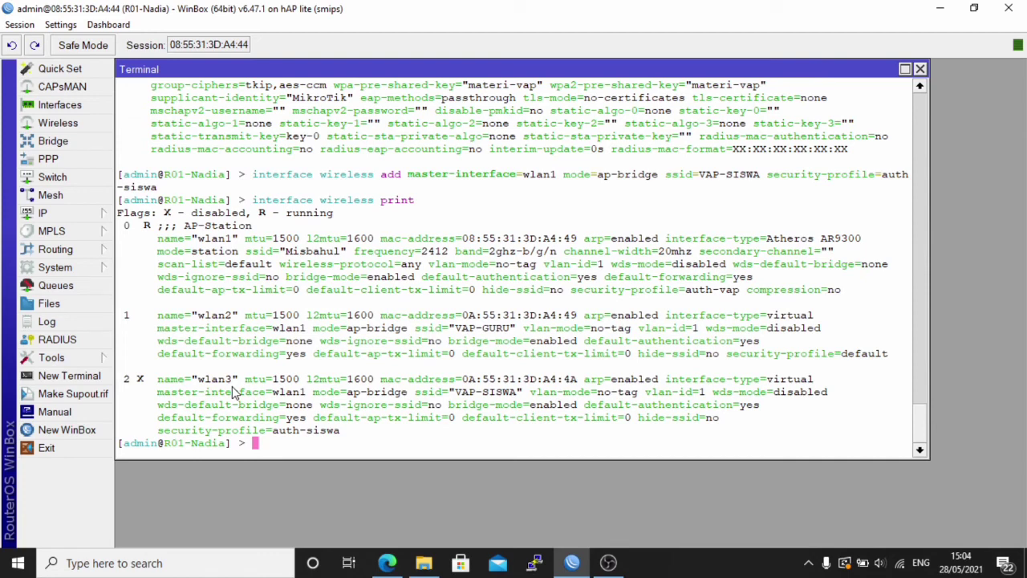
text(interface wireless )
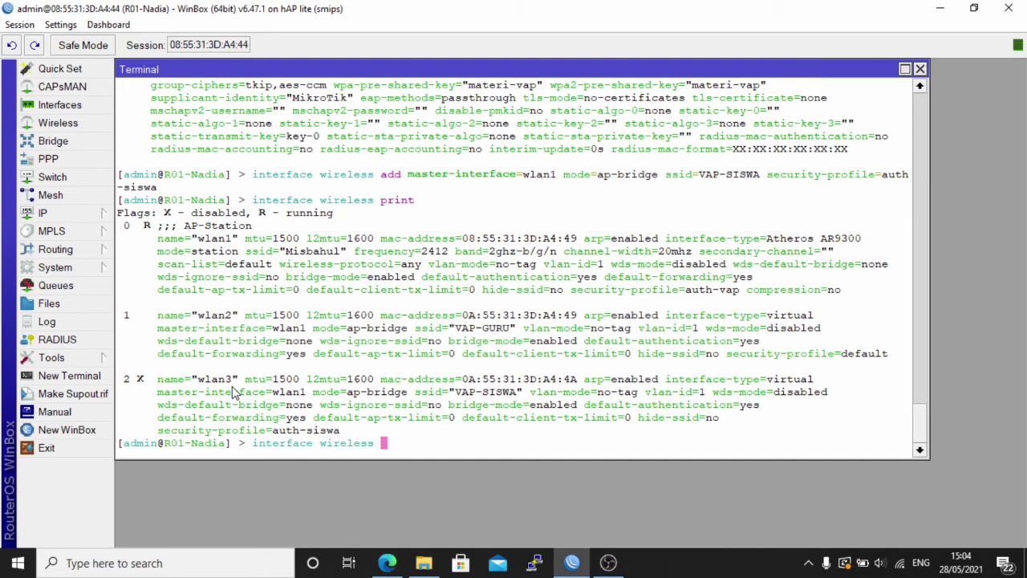
text(enable wlan3)
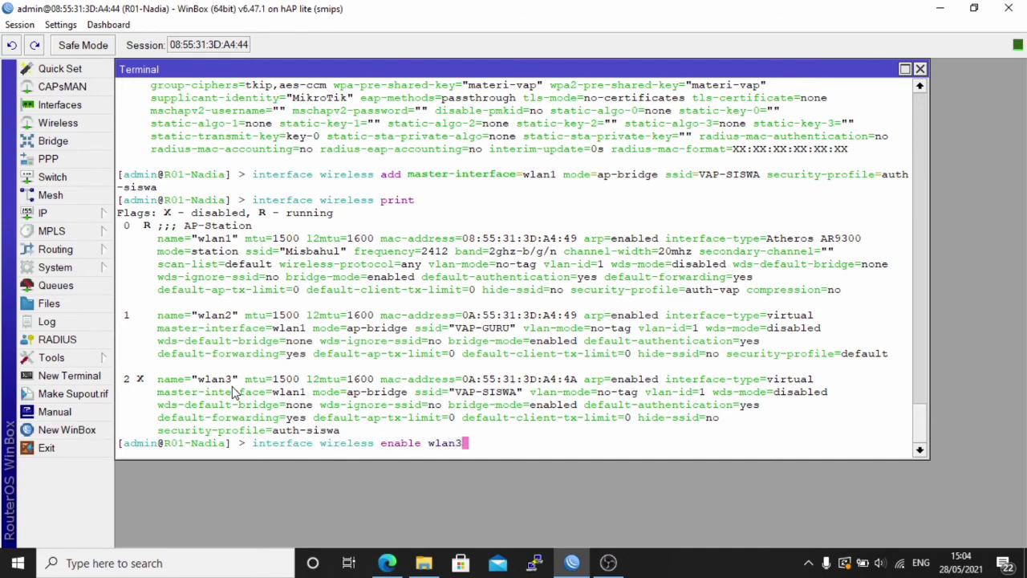
key(Return)
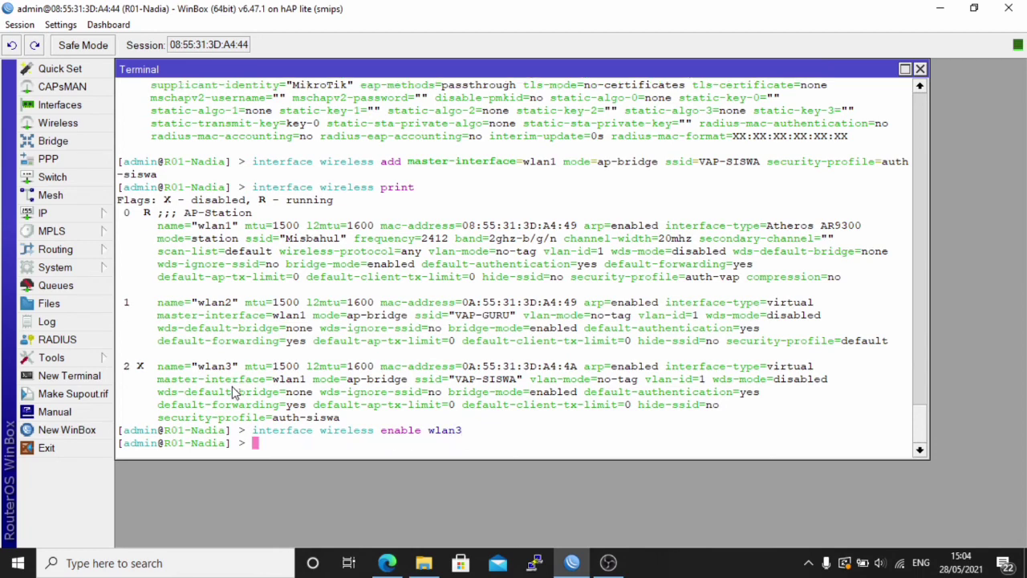
text(interface wireless )
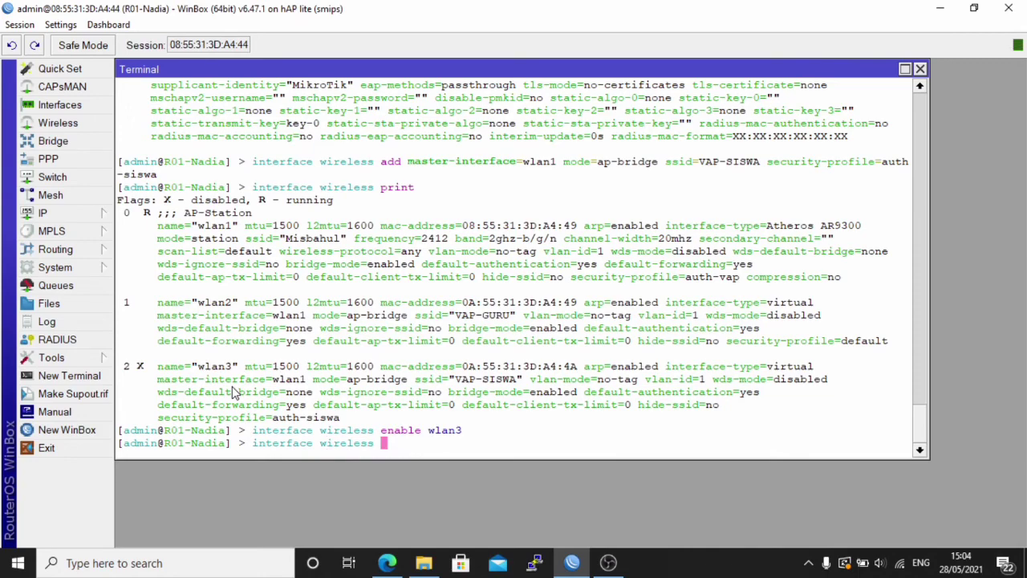
text(print)
key(Return)
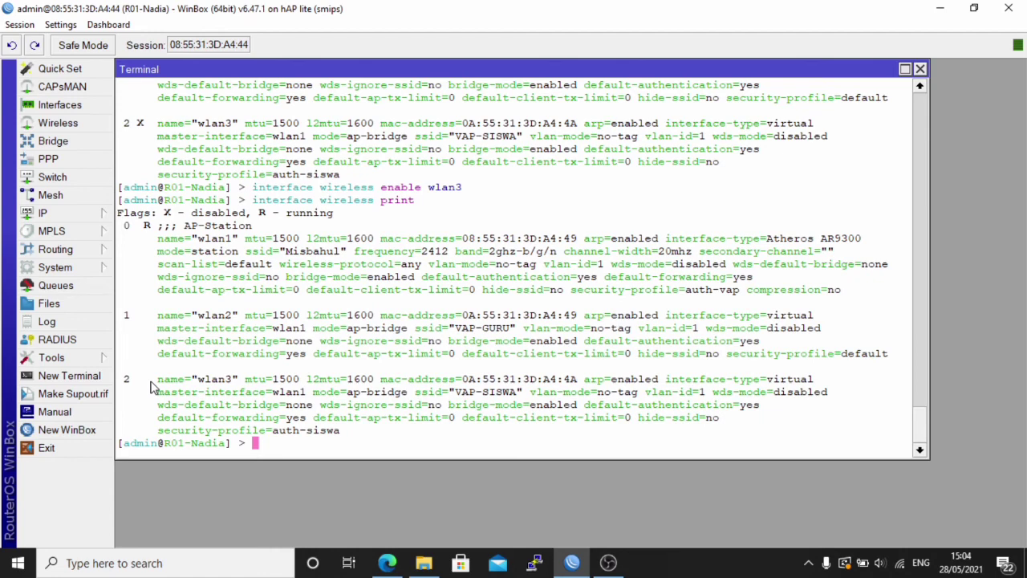
Add address 25.25.25.1/24 on wlan3 and print the address list to verify it
text(ip add)
key(Tab)
text(add a)
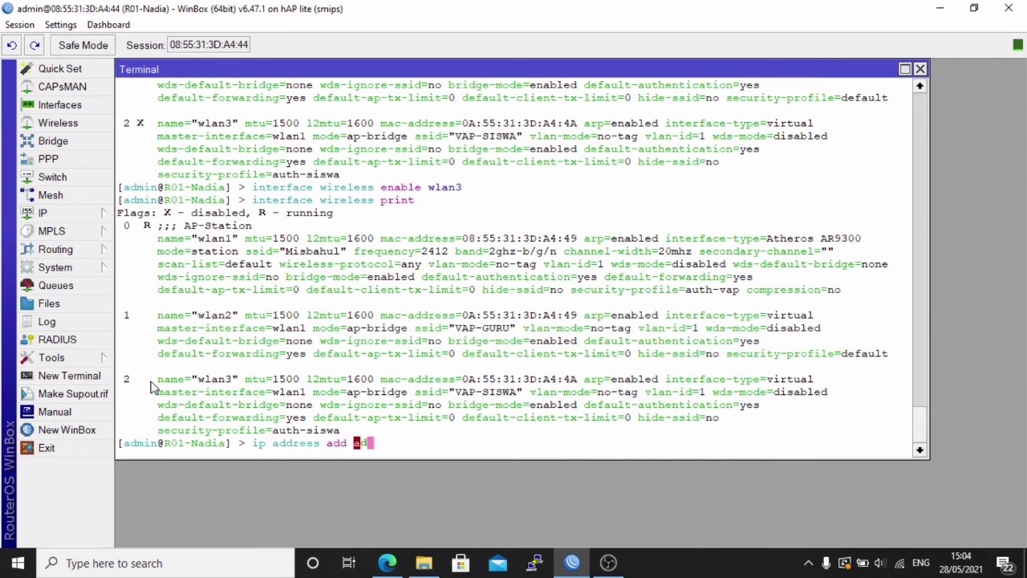
key(Tab)
text(25.)
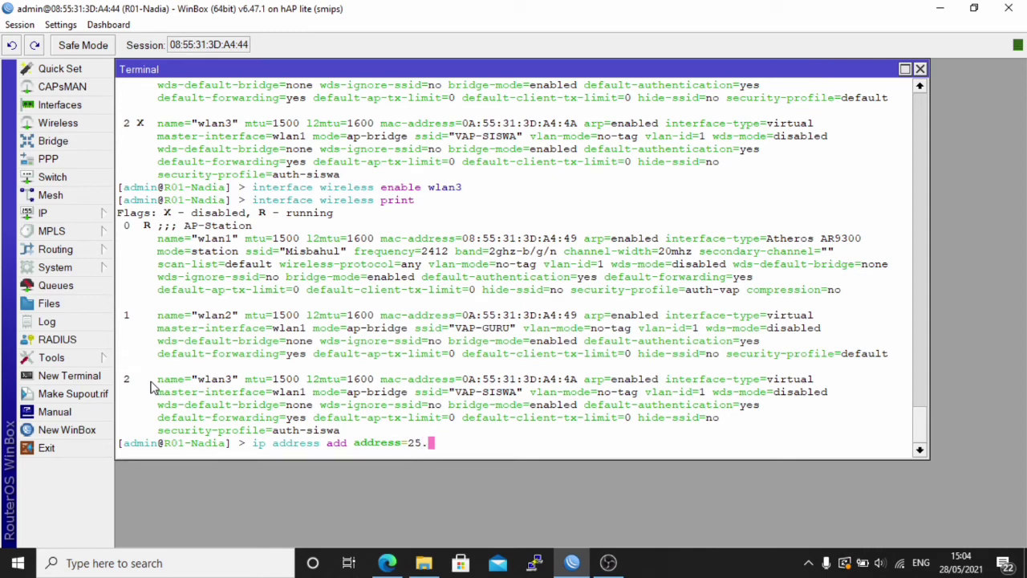
text(25.25.)
text(1/24 interface=)
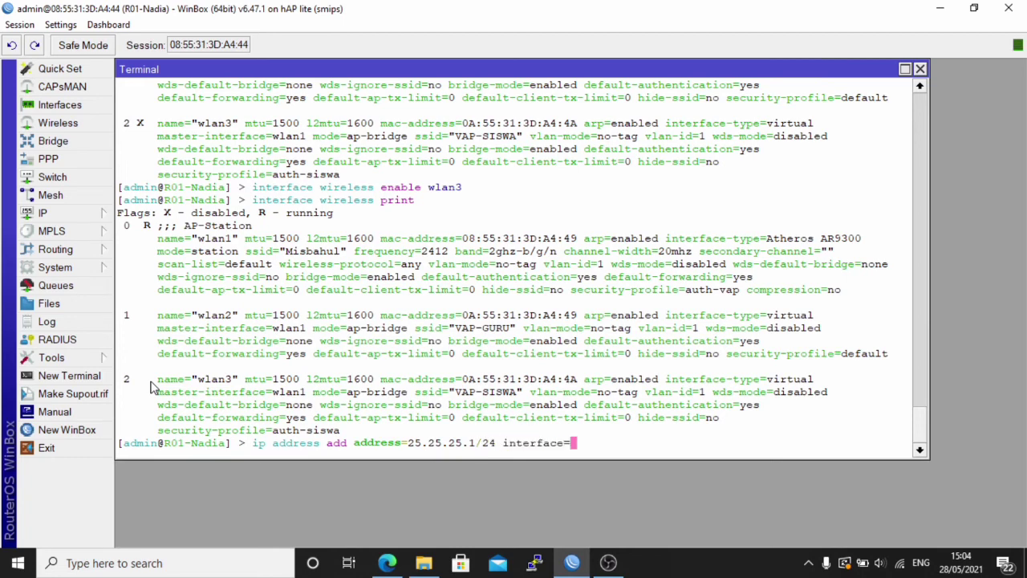
text(wlan3)
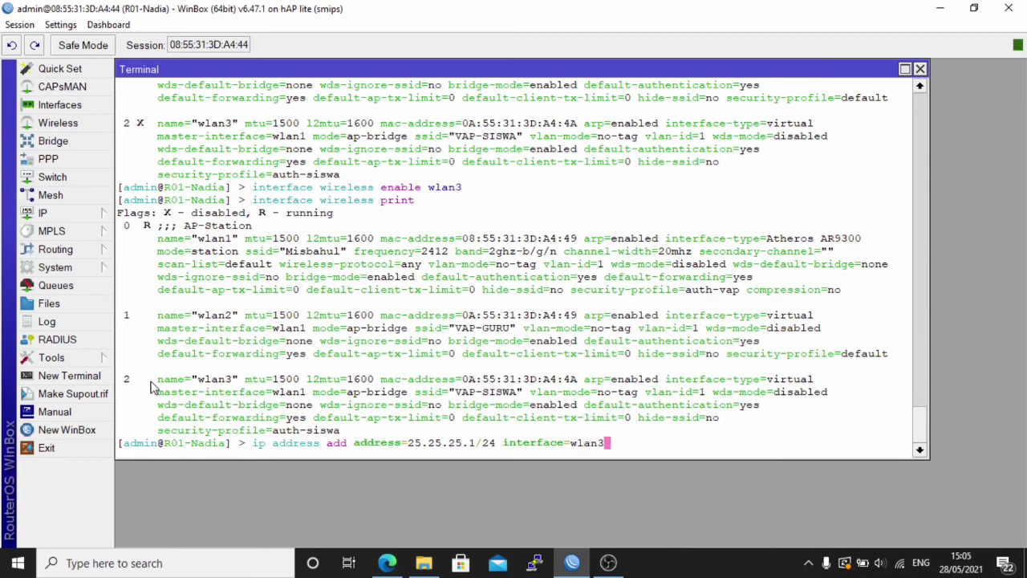
key(Return)
text(ip )
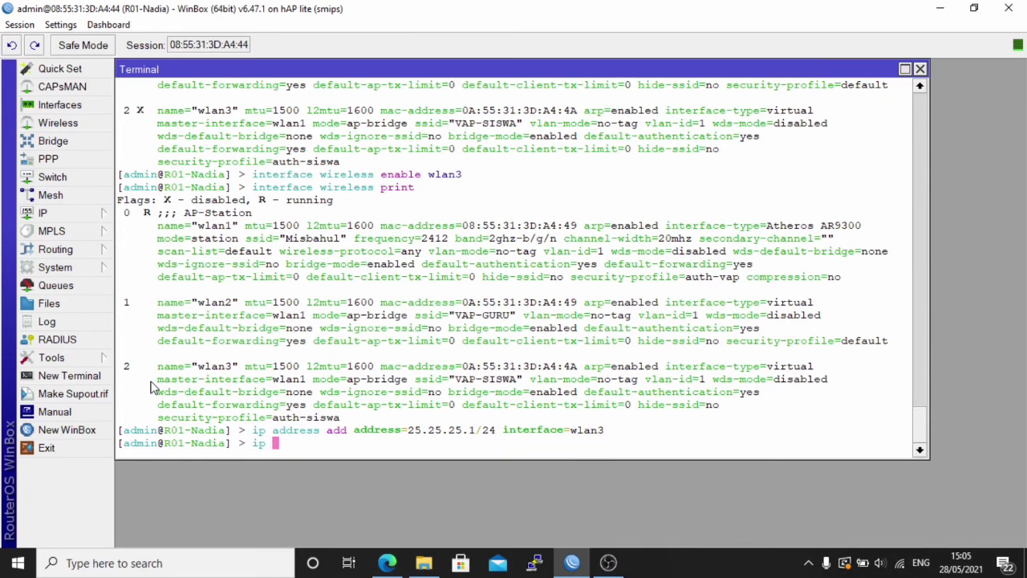
text(address print)
key(Return)
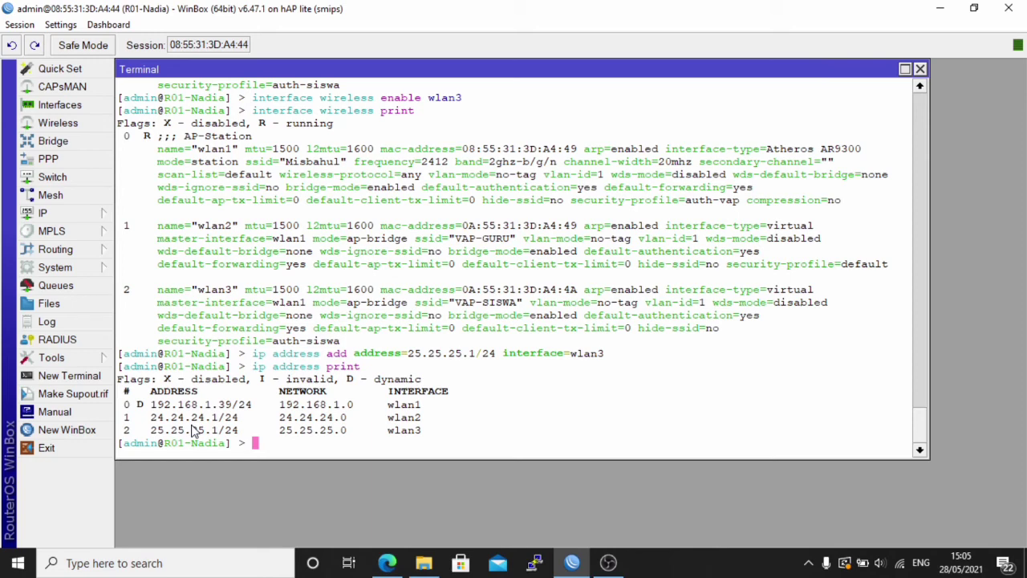
text(ip dhcp-server )
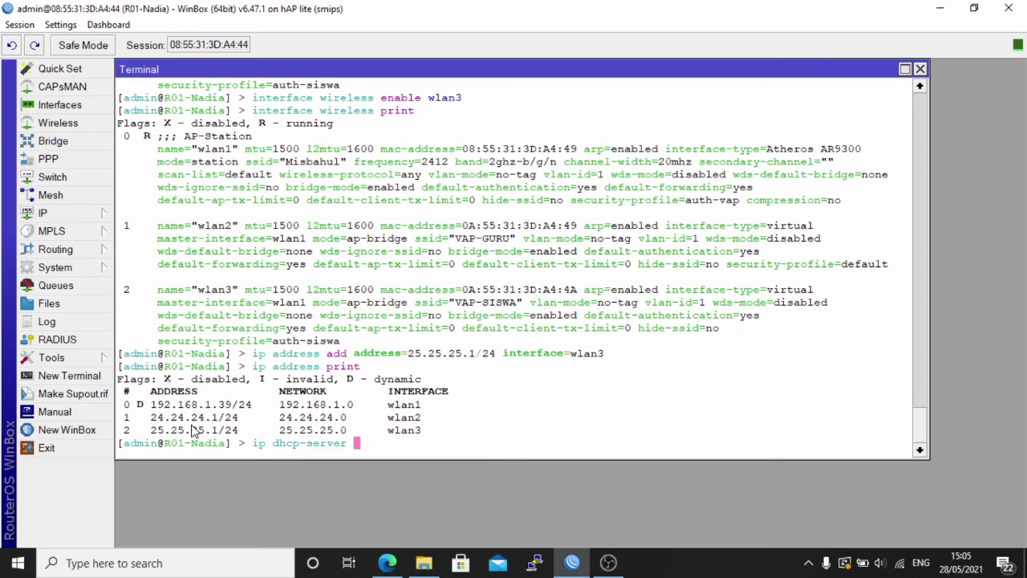
text(setup)
Run DHCP server setup on wlan3, accepting space 25.25.25.0/24, gateway 25.25.25.1 and pool .2–.254
key(Return)
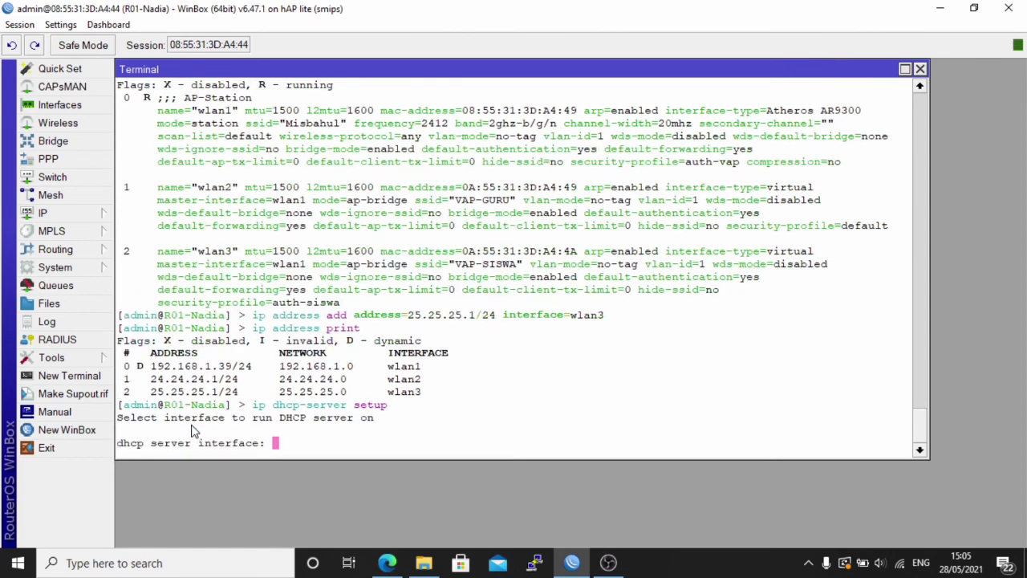
text(wlan3)
key(Return)
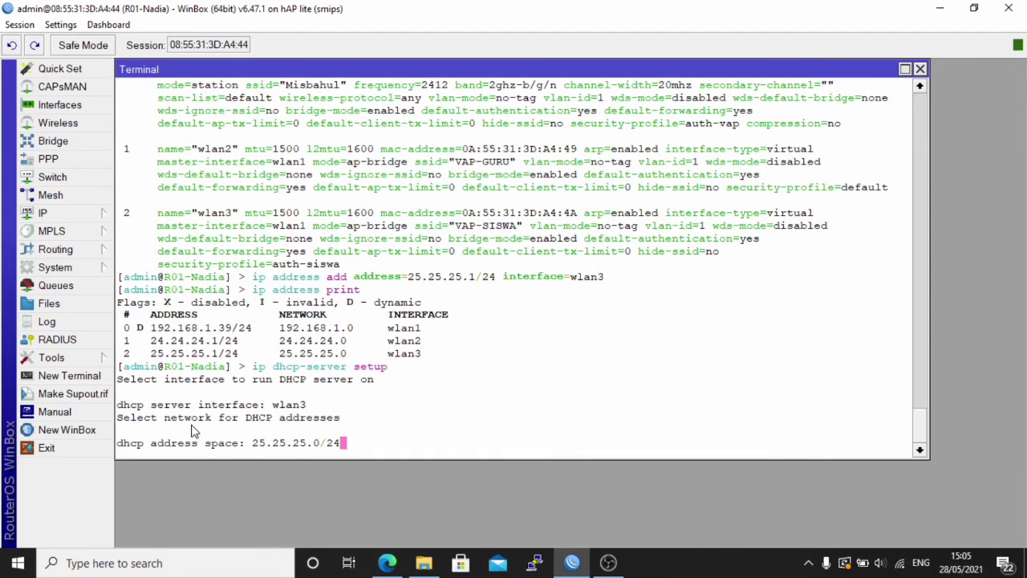
key(Return)
key(Return)
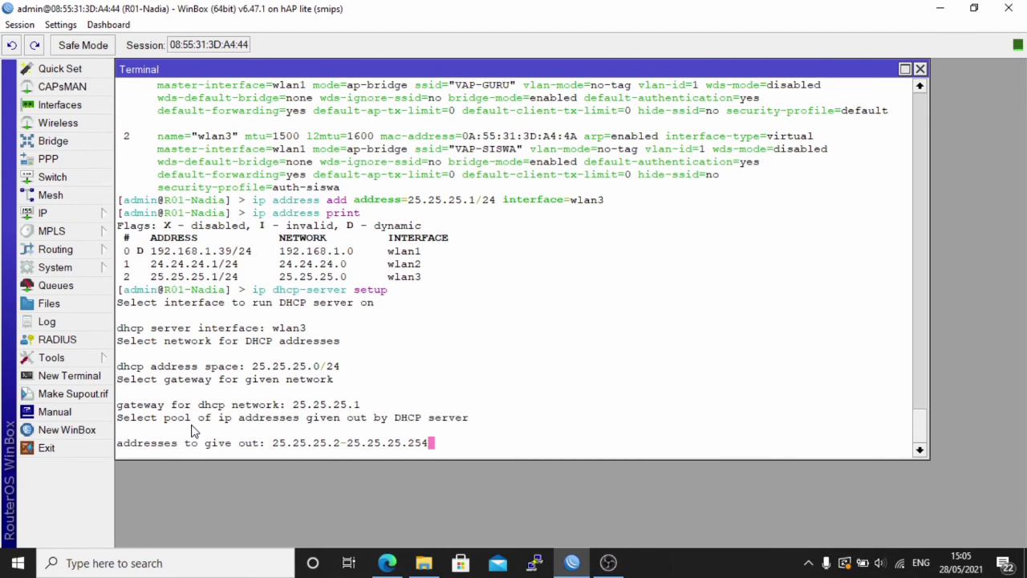
key(Return)
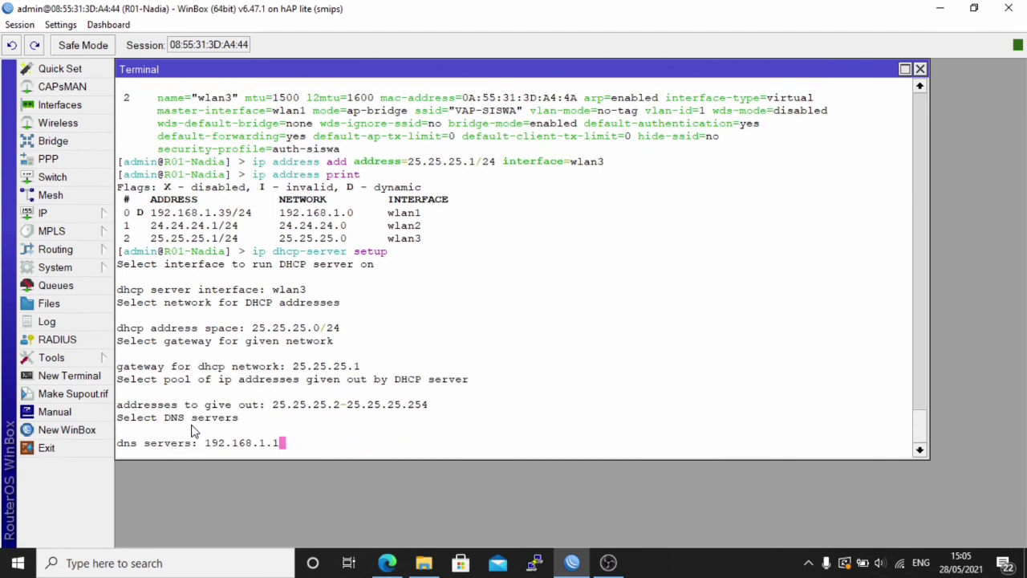
key(Return)
key(Return)
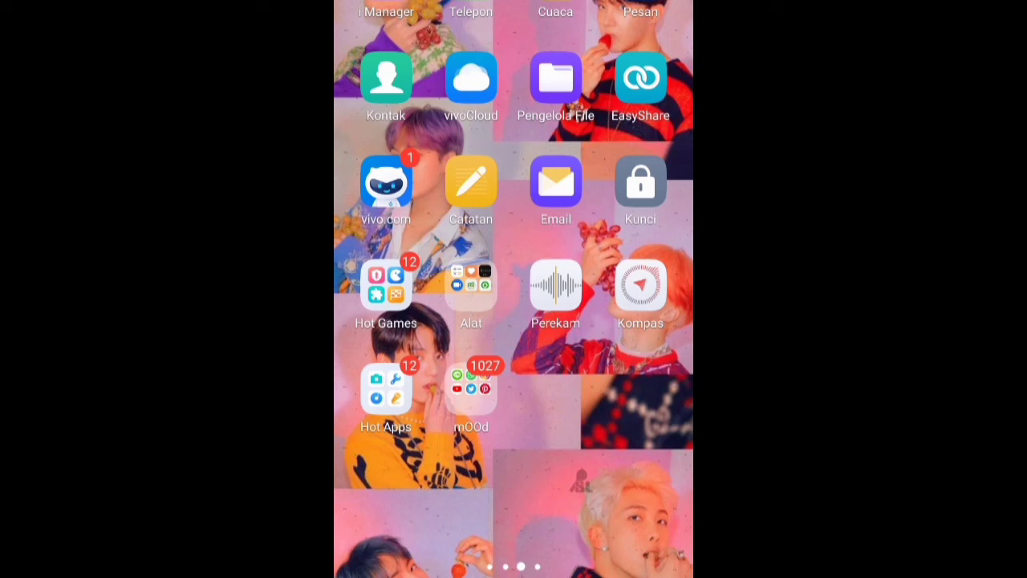
On the phone, turn on Wi-Fi, join VAP-SISWA with its password, and view the connection details
drag(514, 574, 514, 321)
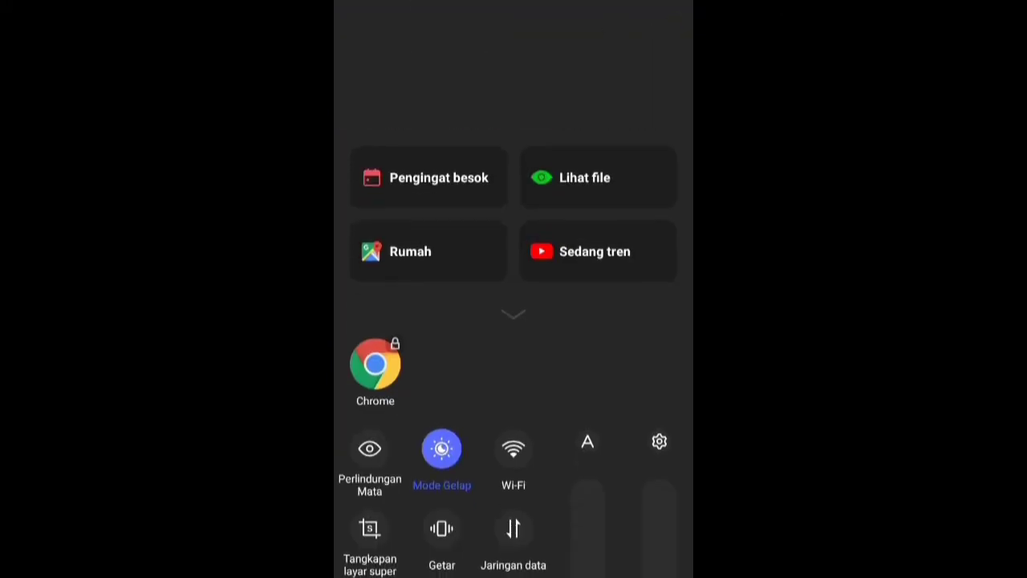
click(514, 448)
click(375, 365)
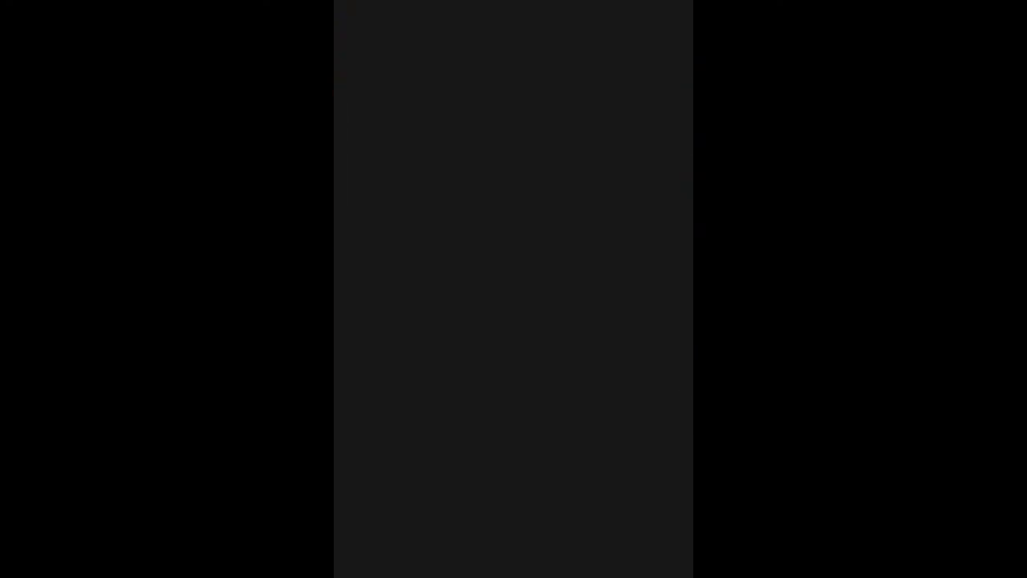
click(481, 237)
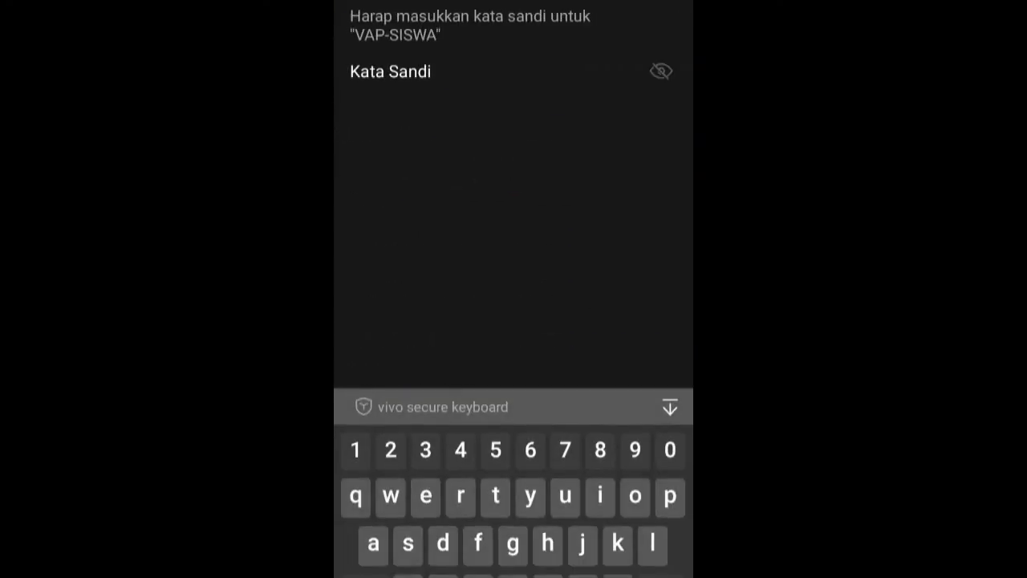
click(661, 71)
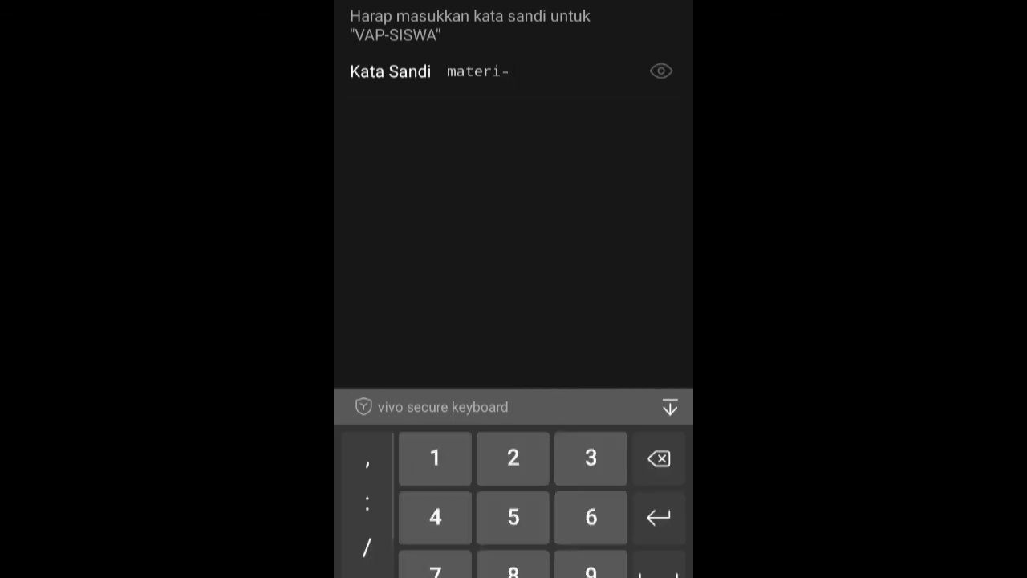
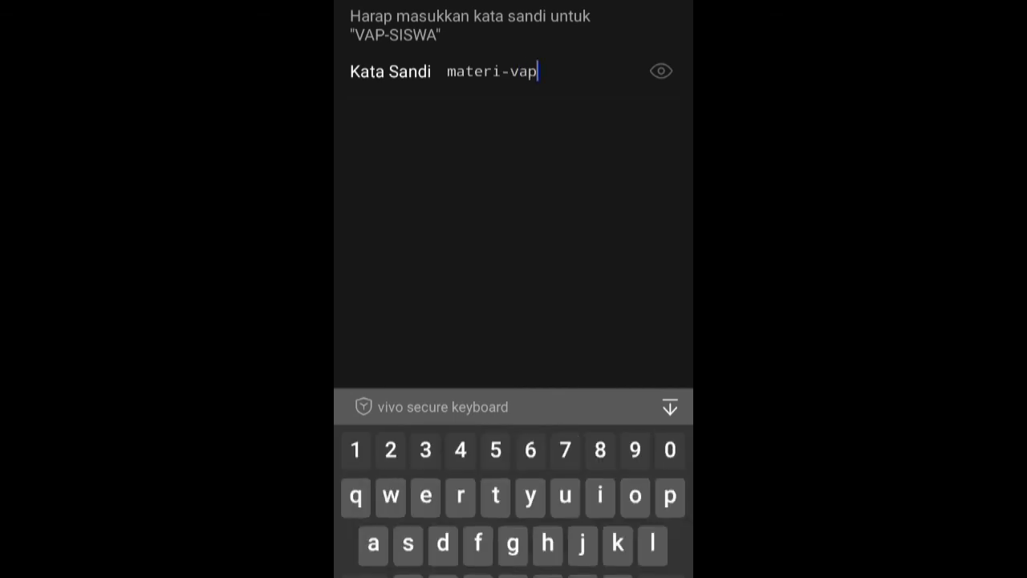
key(Return)
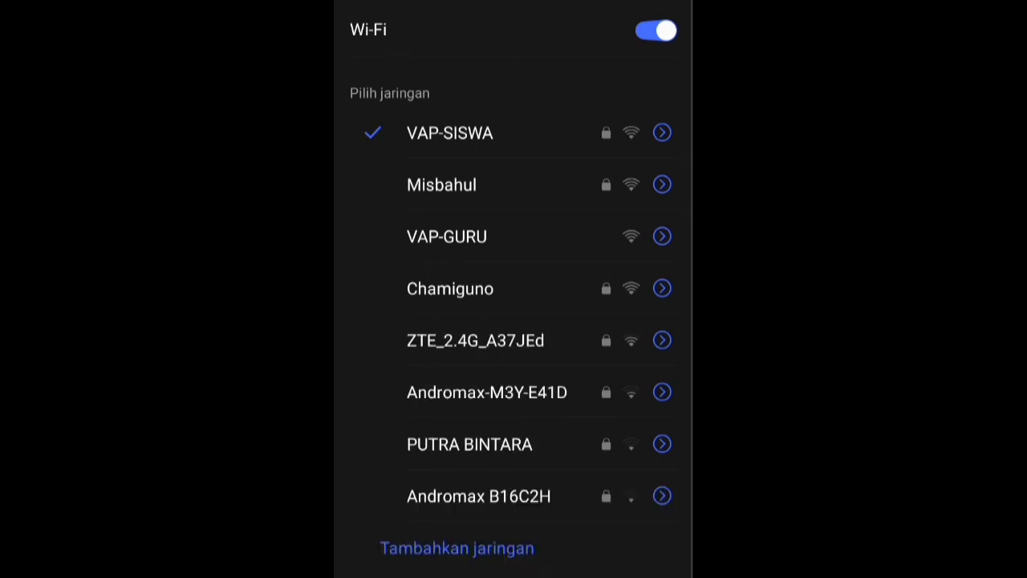
click(662, 133)
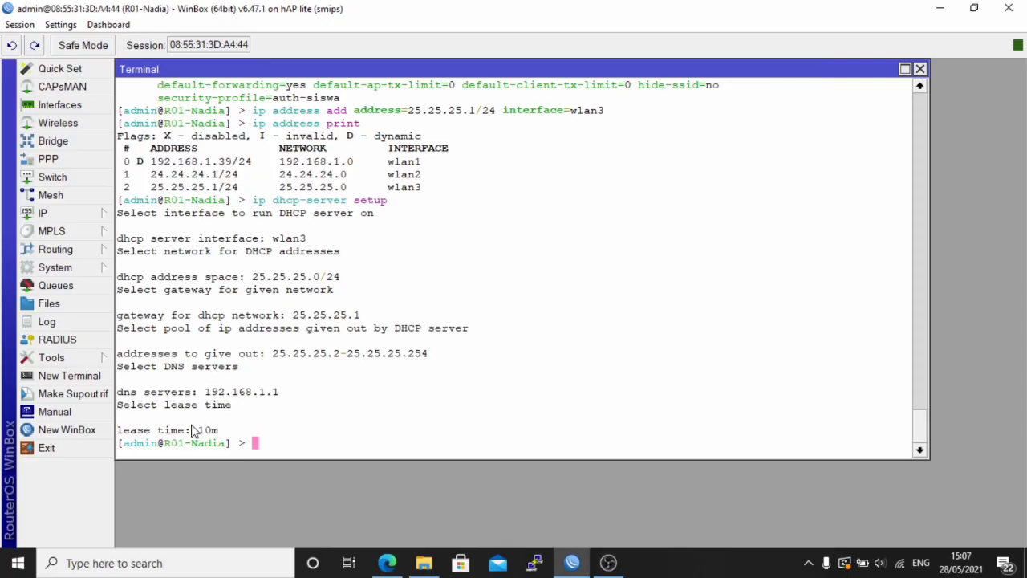
Print DHCP leases to confirm the phone holds 25.25.25.254, then minimise WinBox
text(ip dhcp-server lease print)
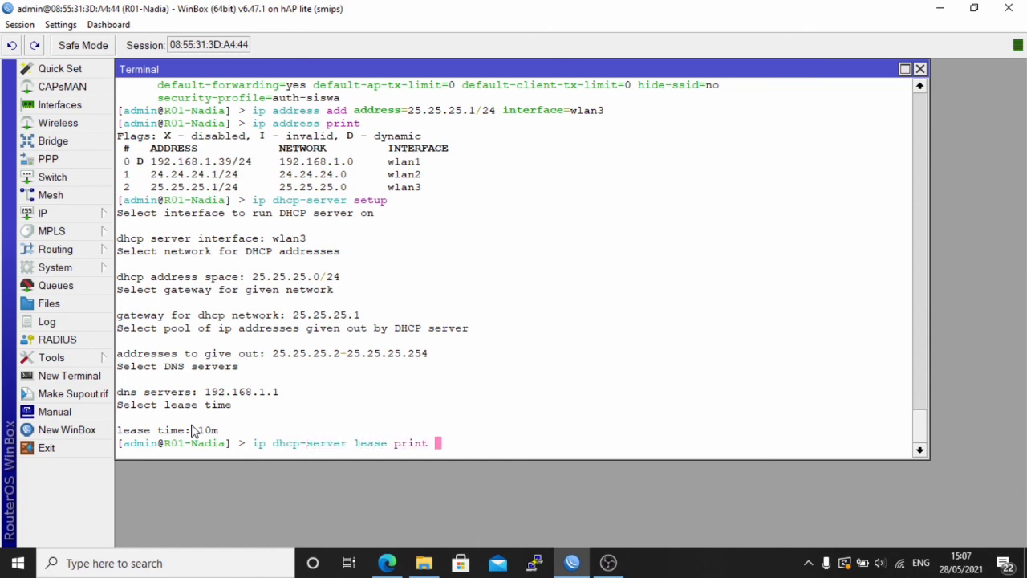
key(Return)
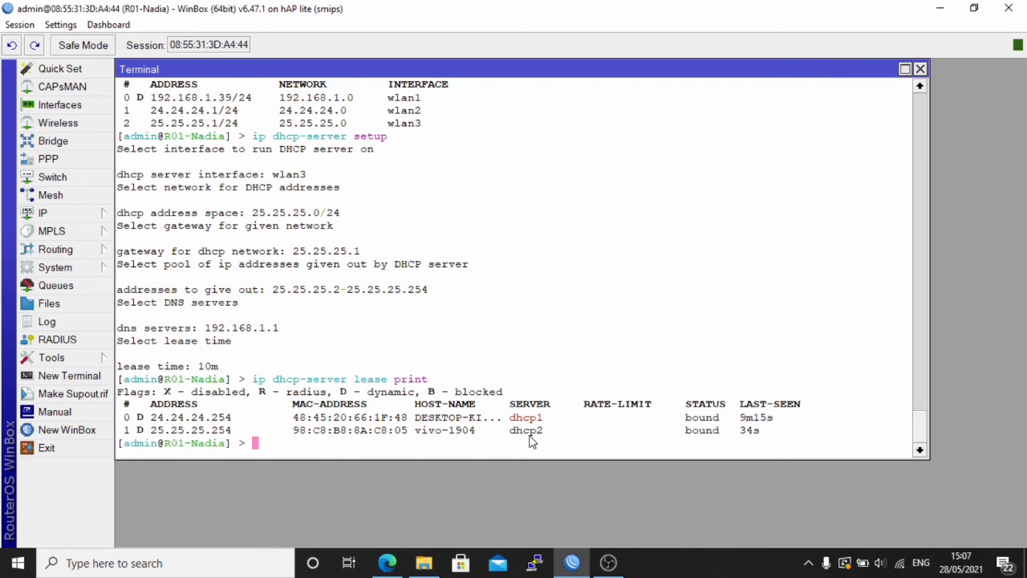
click(942, 9)
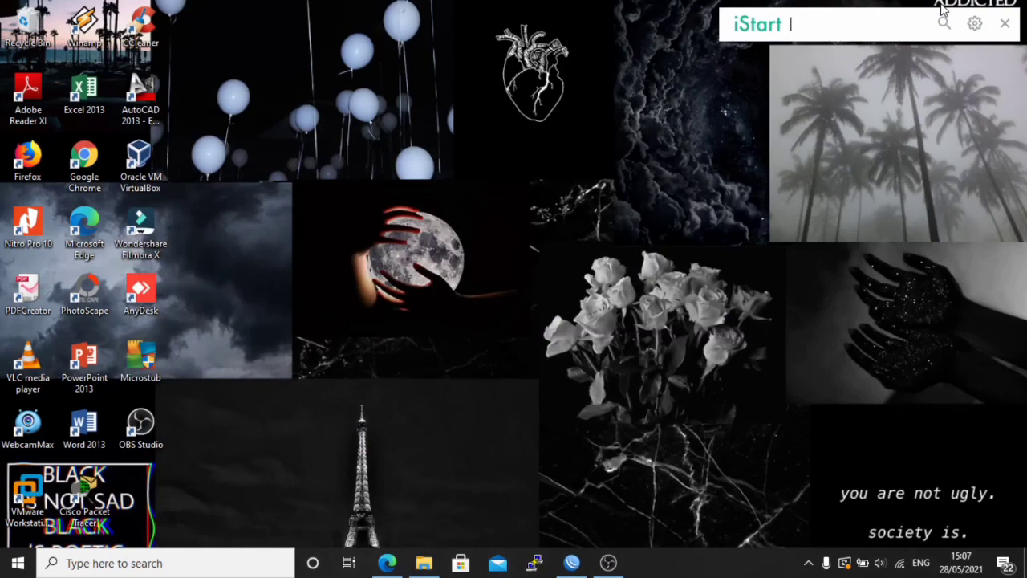